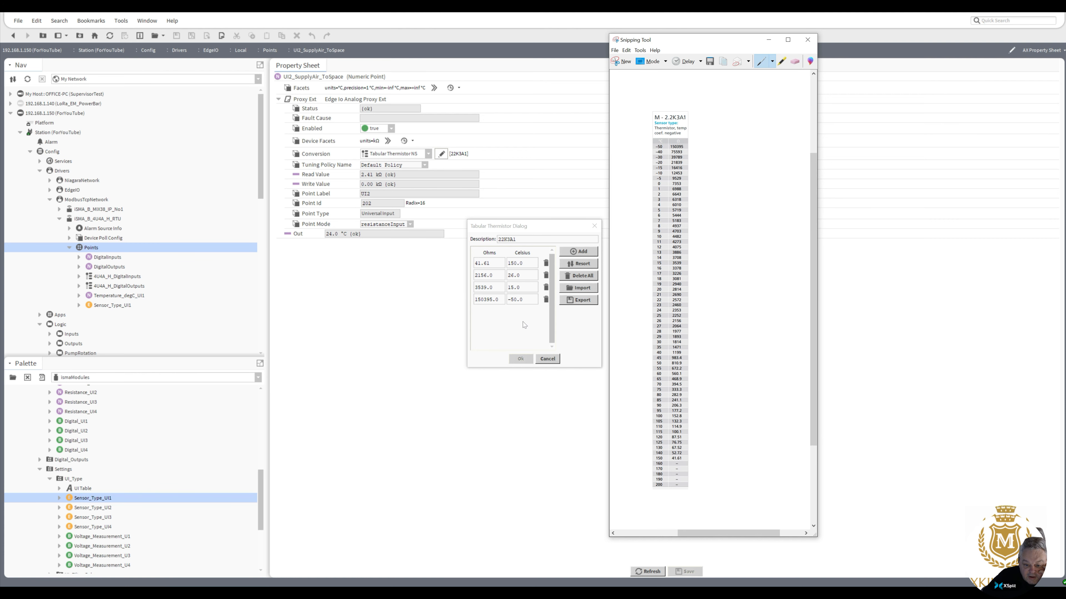
Export the 22K3A1 thermistor table to the station files as 22k3a1.xml and save the supply air point's conversion.
{"action": "left_click", "coordinate": [581, 300]}
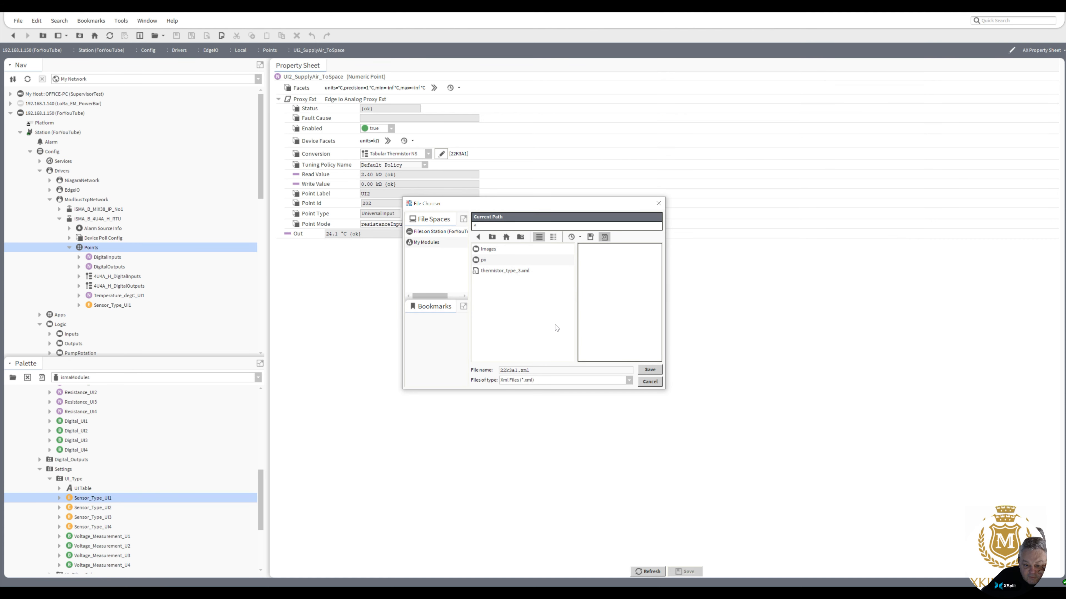
{"action": "left_click", "coordinate": [651, 371]}
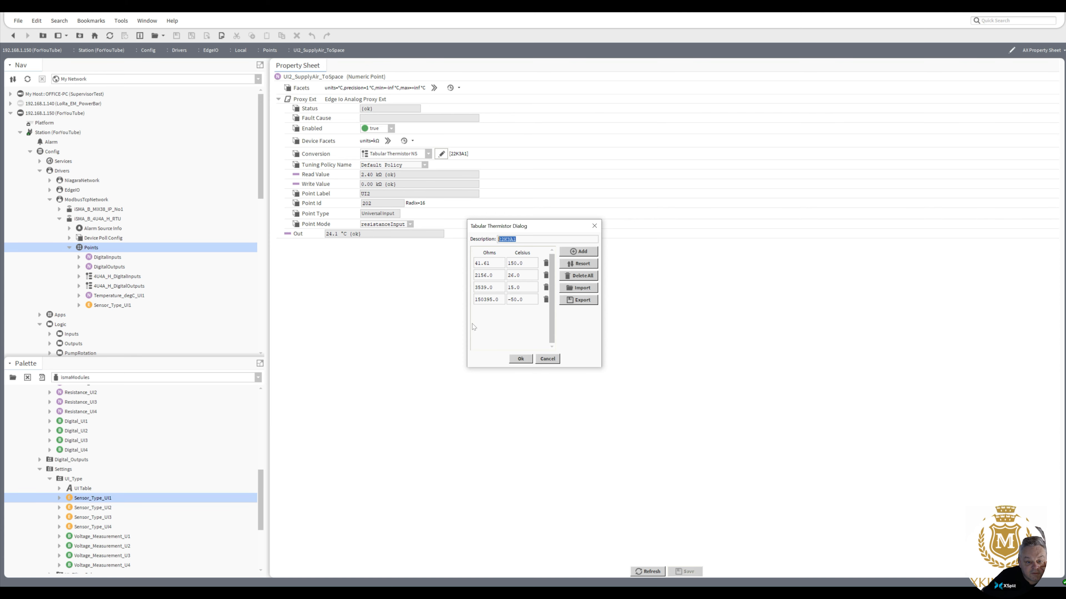
{"action": "left_click", "coordinate": [520, 360]}
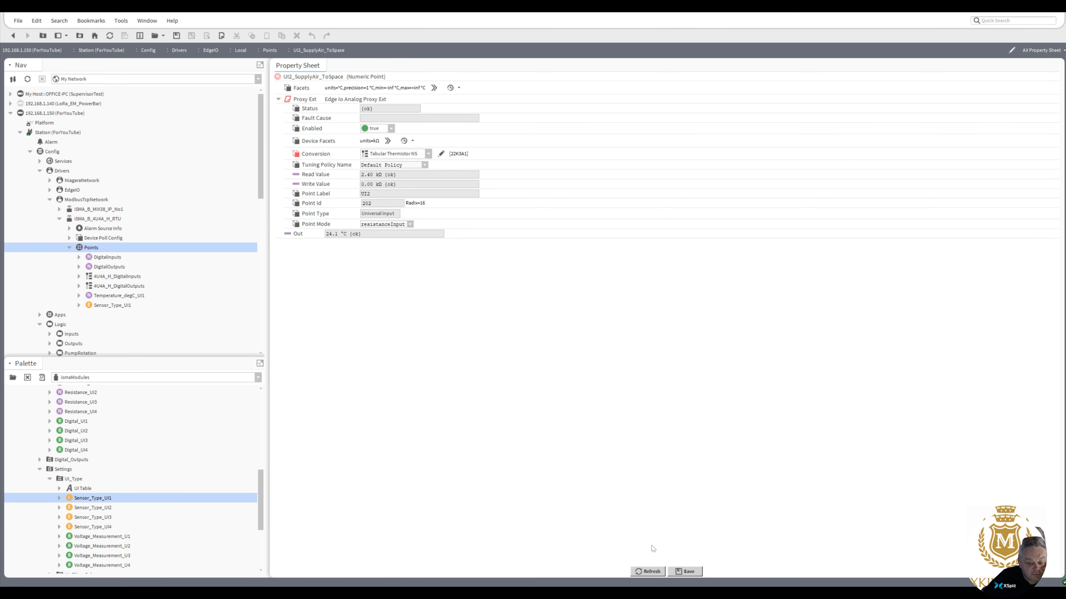
{"action": "left_click", "coordinate": [686, 573]}
Follow the UI2_SupplyAir_ToSpace link from the Points wire sheet into the FCU_01 logic and select HtgClgLoop.
{"action": "left_click", "coordinate": [15, 39]}
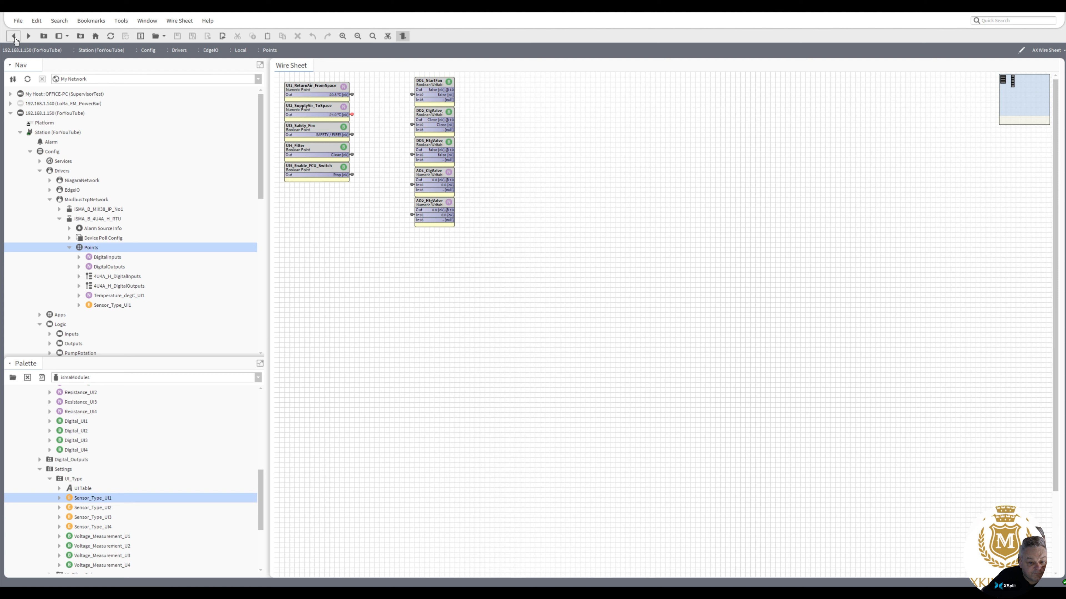
{"action": "double_click", "coordinate": [353, 115]}
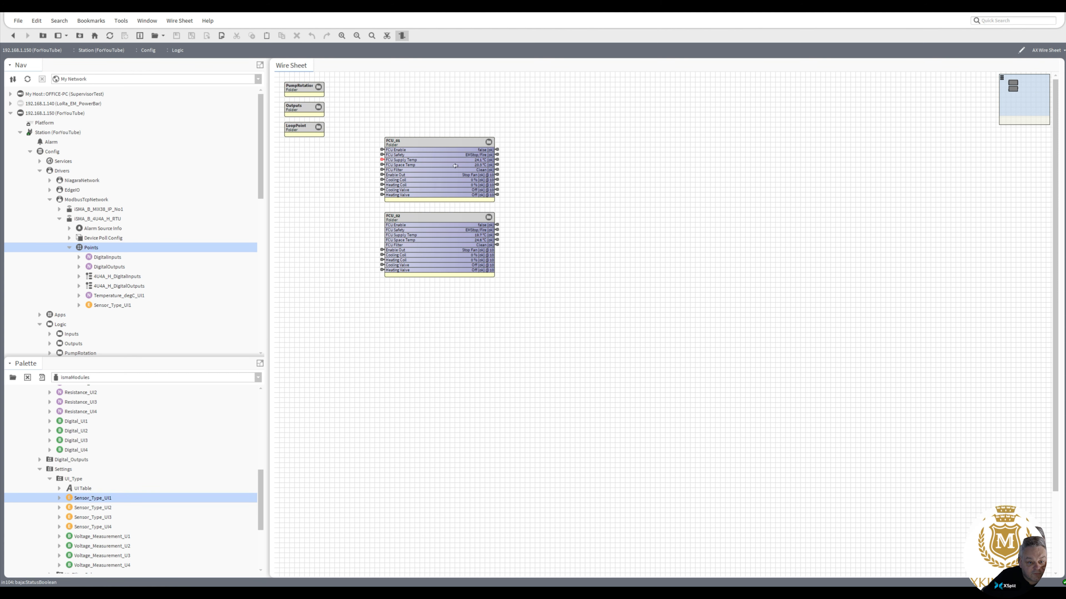
{"action": "double_click", "coordinate": [497, 160]}
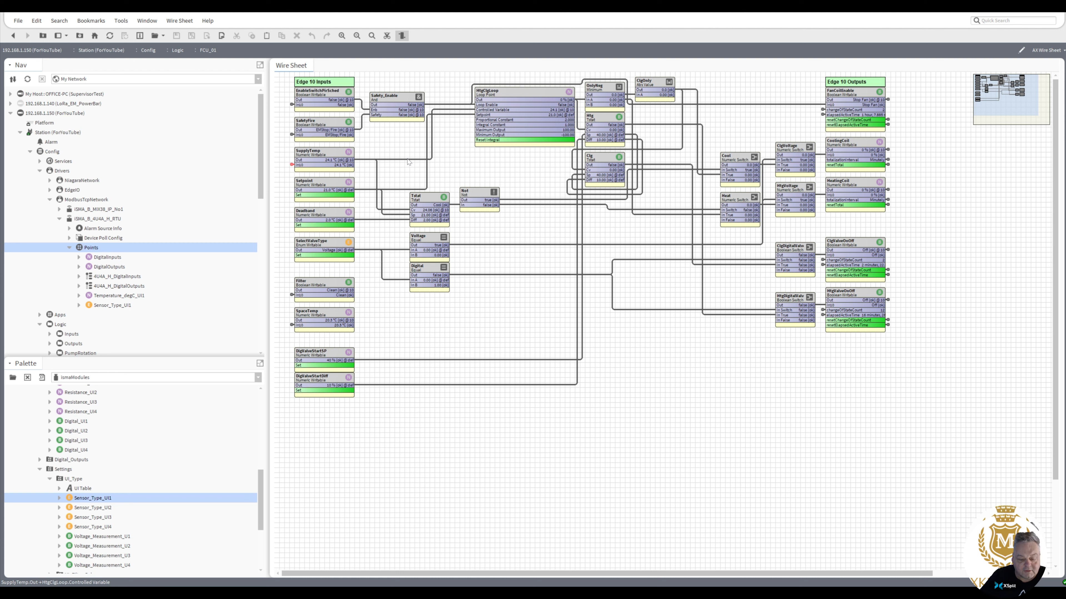
{"action": "left_click", "coordinate": [543, 98]}
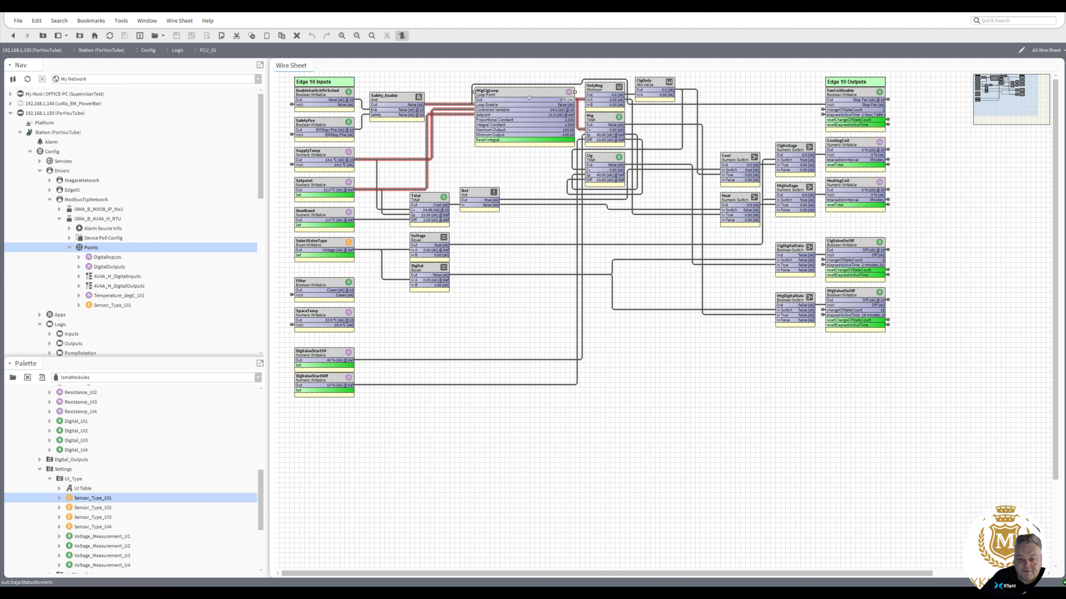
Override the EnableSwitchPirSched and SafetyFire input points in FCU_01 with Emergency Active.
{"action": "right_click", "coordinate": [330, 94]}
{"action": "mouse_move", "coordinate": [378, 110]}
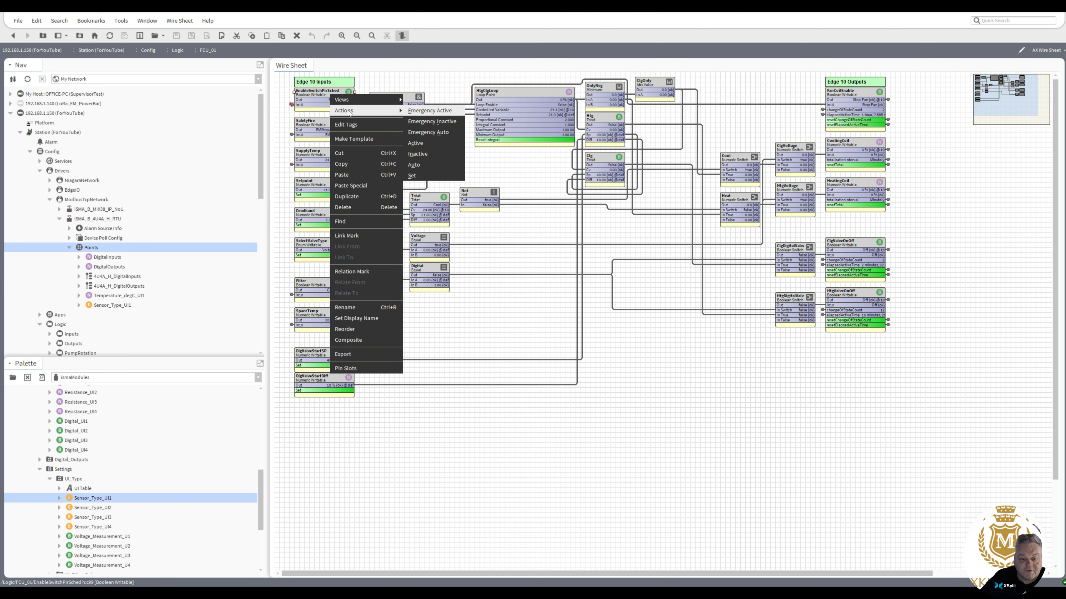
{"action": "left_click", "coordinate": [430, 110]}
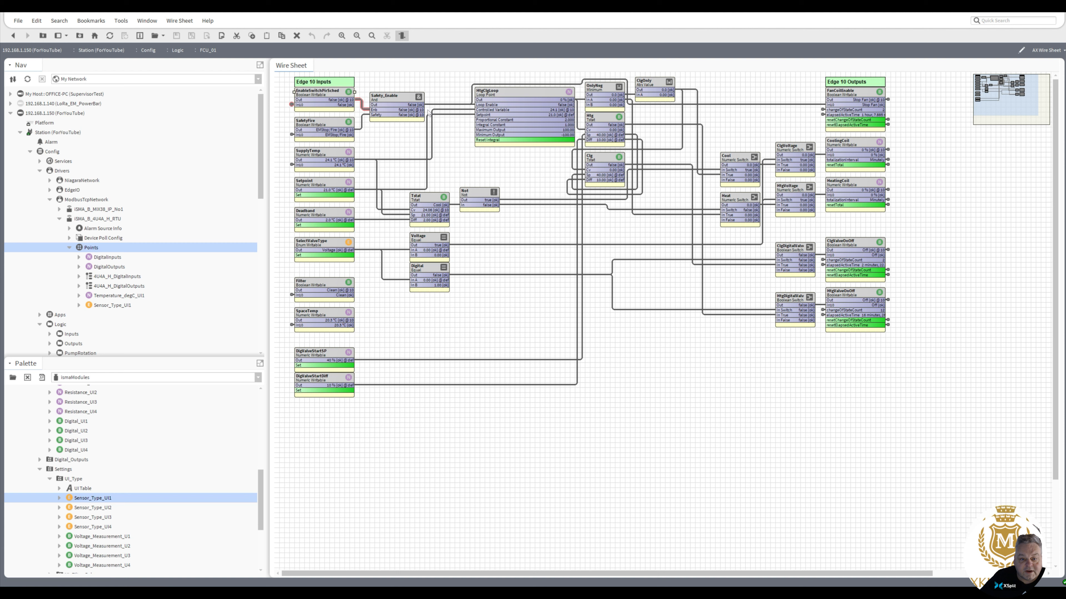
{"action": "right_click", "coordinate": [330, 125]}
{"action": "mouse_move", "coordinate": [378, 141]}
{"action": "left_click", "coordinate": [424, 141]}
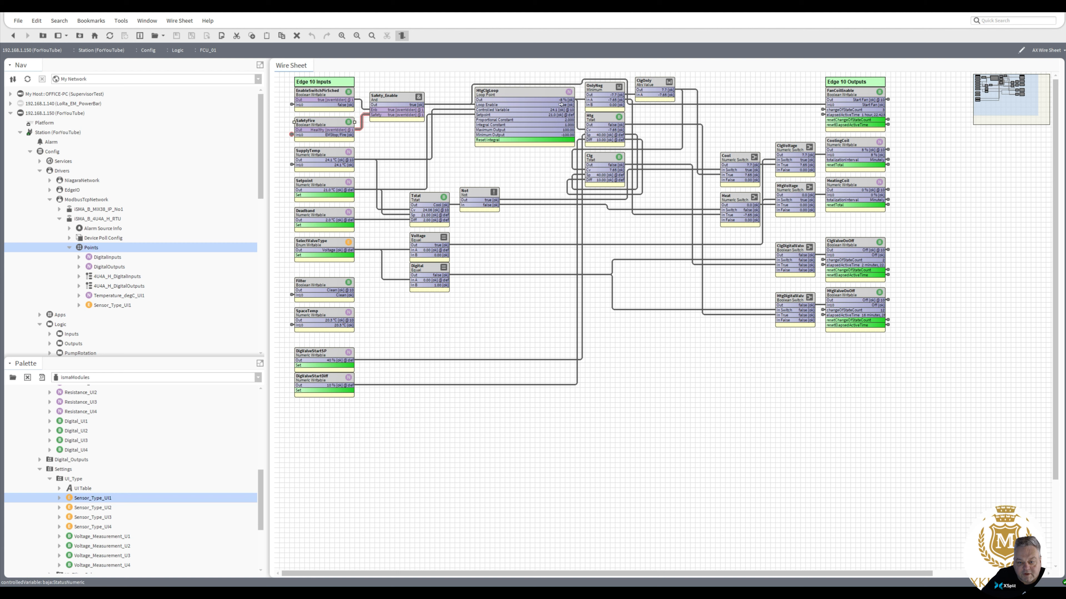
Space out the wire sheet by moving HtgClgLoop closer to the inputs and the OnlyNeg, ClgOnly, Htg and Clg blocks closer to the outputs.
{"action": "left_click_drag", "start_coordinate": [533, 93], "coordinate": [504, 93]}
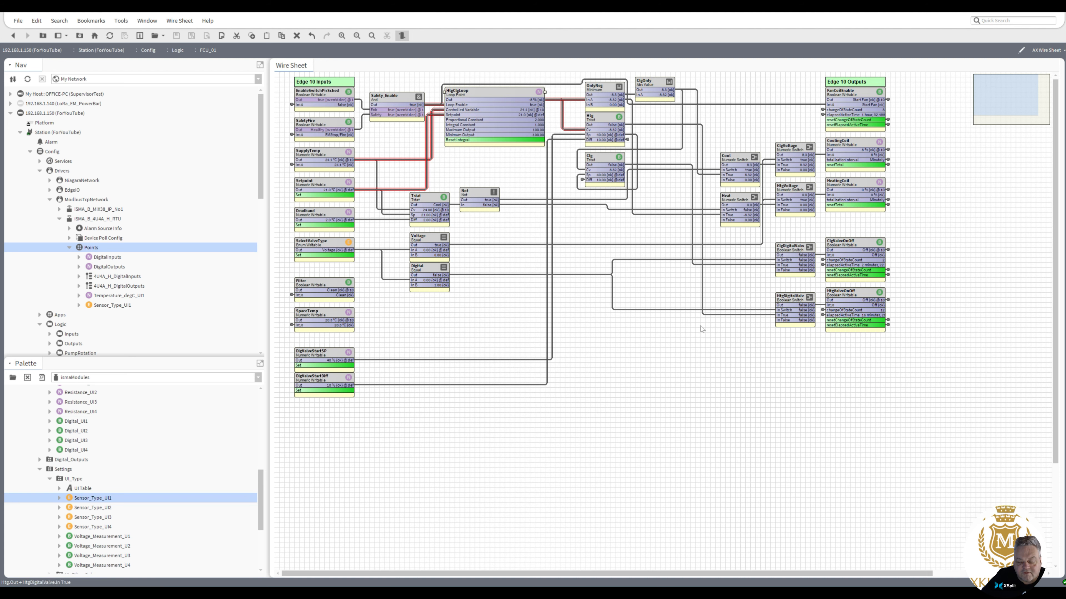
{"action": "left_click_drag", "start_coordinate": [575, 72], "coordinate": [692, 232]}
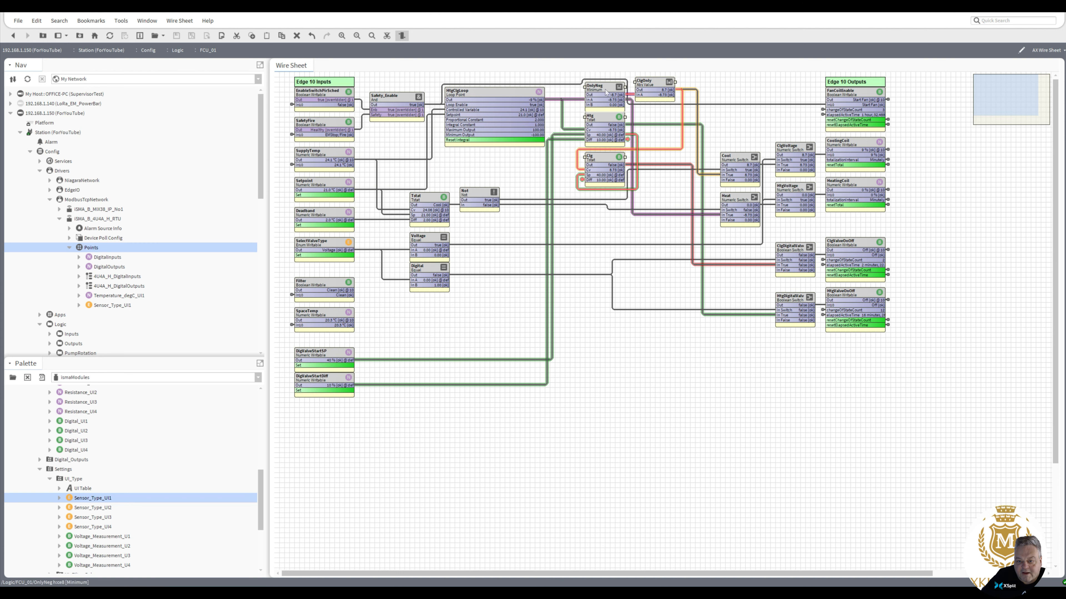
{"action": "left_click_drag", "start_coordinate": [608, 92], "coordinate": [643, 93]}
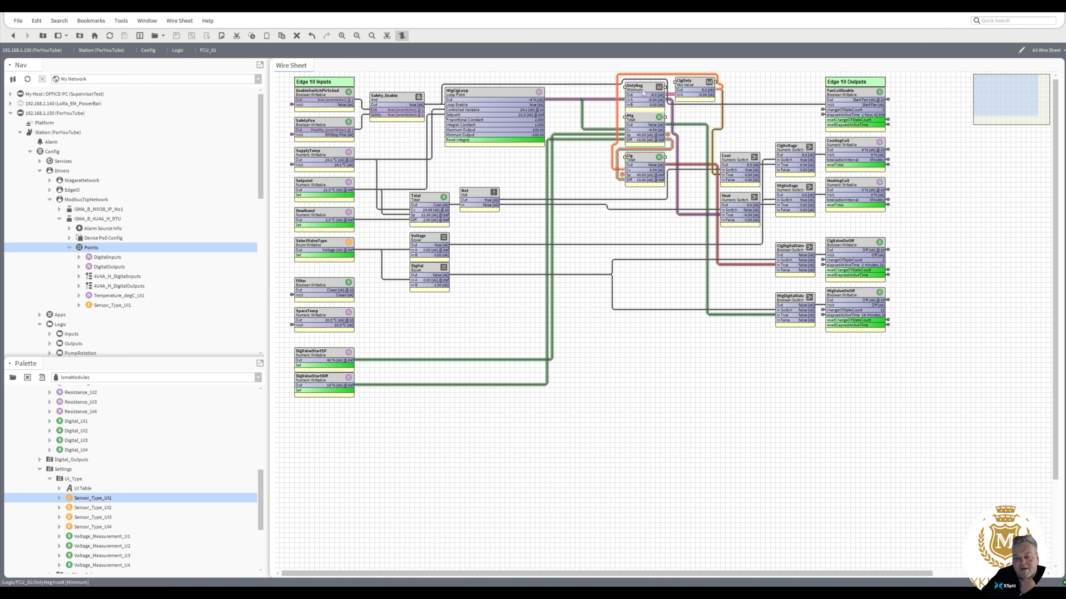
{"action": "left_click_drag", "start_coordinate": [643, 92], "coordinate": [684, 95]}
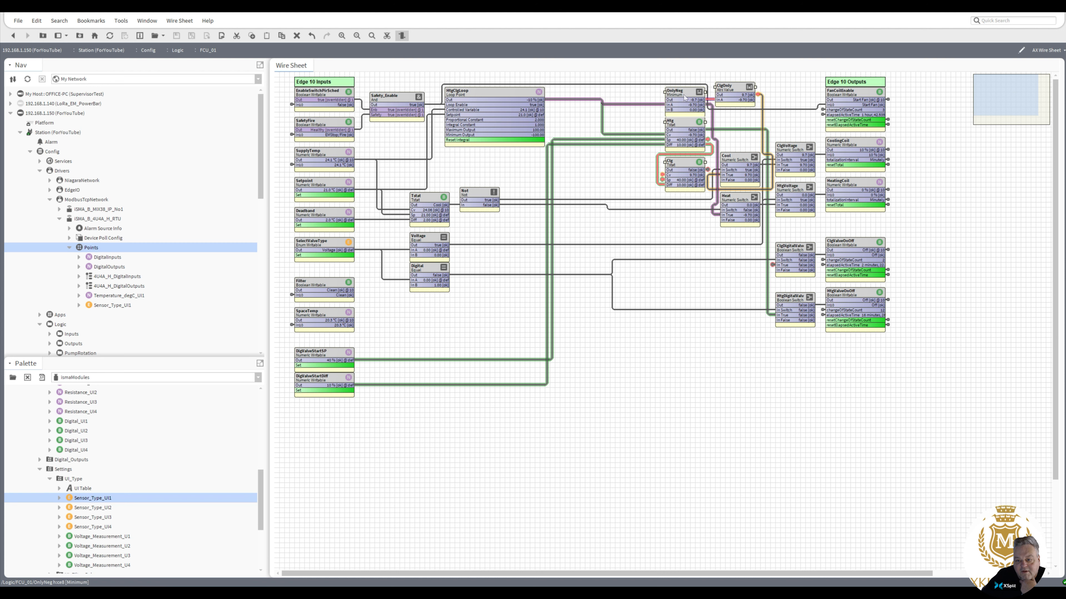
{"action": "left_click", "coordinate": [665, 348]}
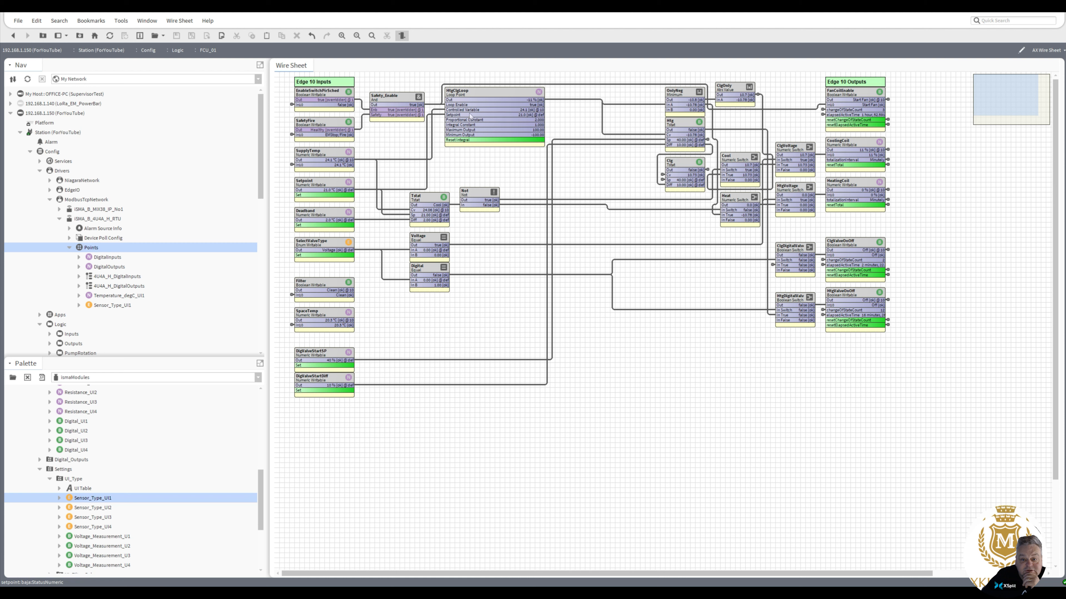
Trace the supply temperature link into HtgClgLoop and check the loop's response at the CoolingCoil output.
{"action": "left_click", "coordinate": [440, 118]}
{"action": "left_click", "coordinate": [441, 112]}
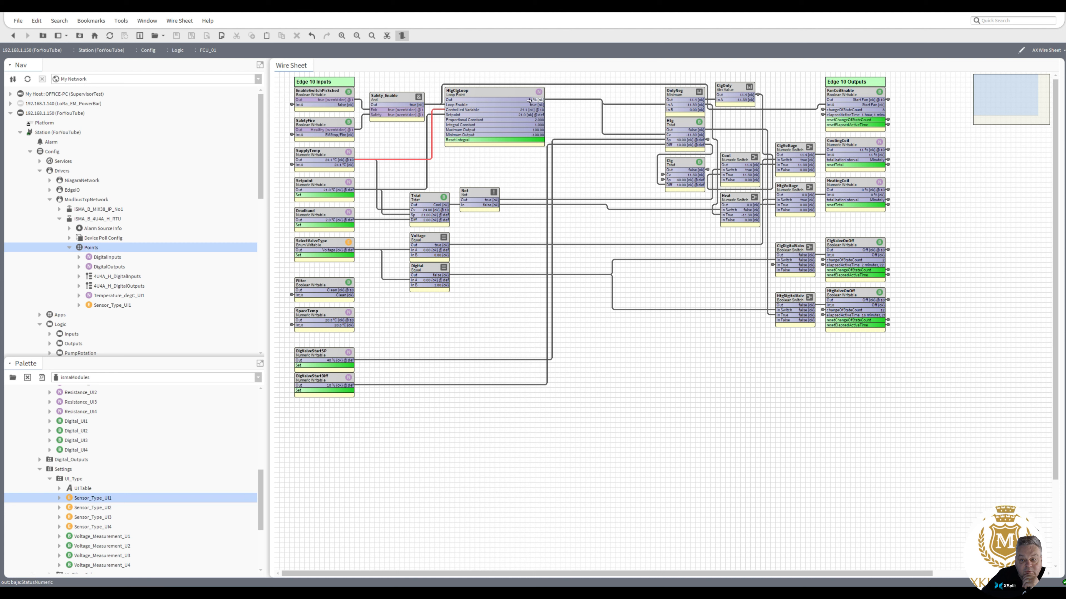
{"action": "left_click", "coordinate": [848, 145]}
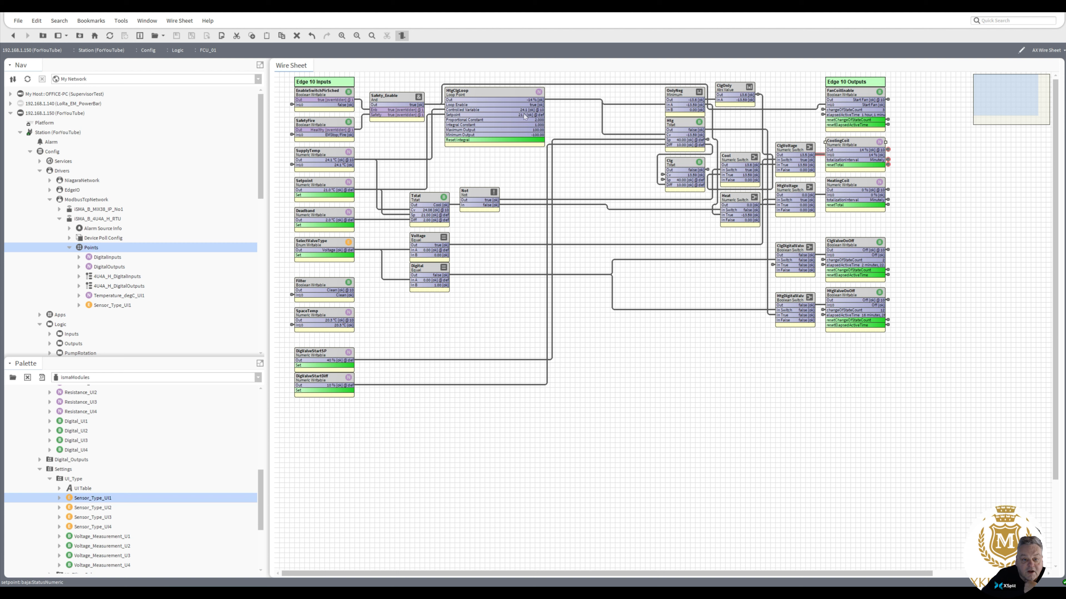
Load the kitControl component palette in place of the current module palette.
{"action": "left_click", "coordinate": [258, 377]}
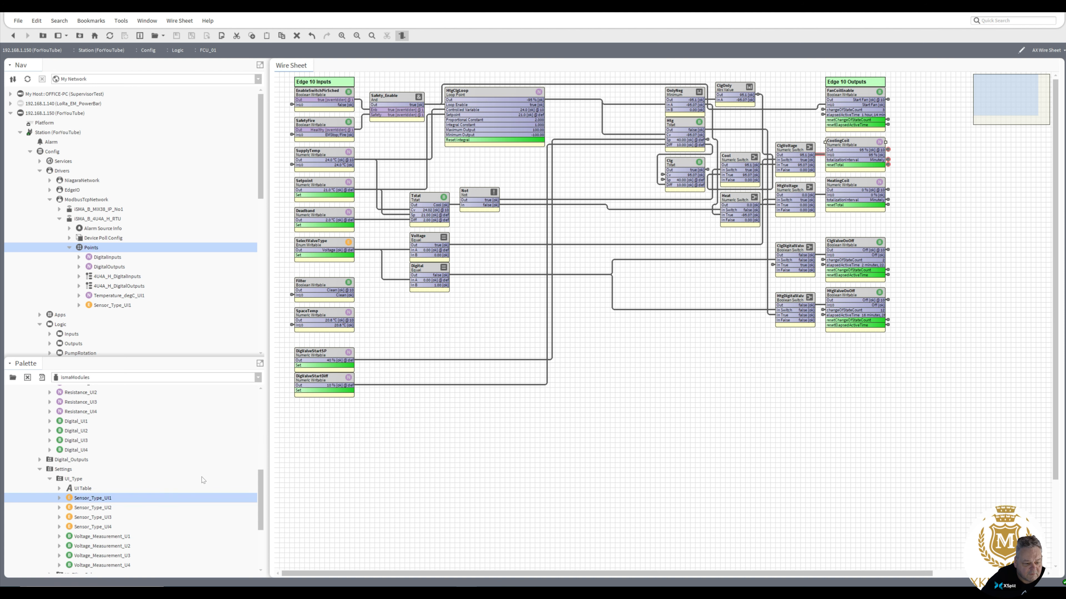
{"action": "scroll", "coordinate": [261, 461], "scroll_direction": "up", "scroll_amount": 1}
{"action": "scroll", "coordinate": [260, 445], "scroll_direction": "up", "scroll_amount": 10}
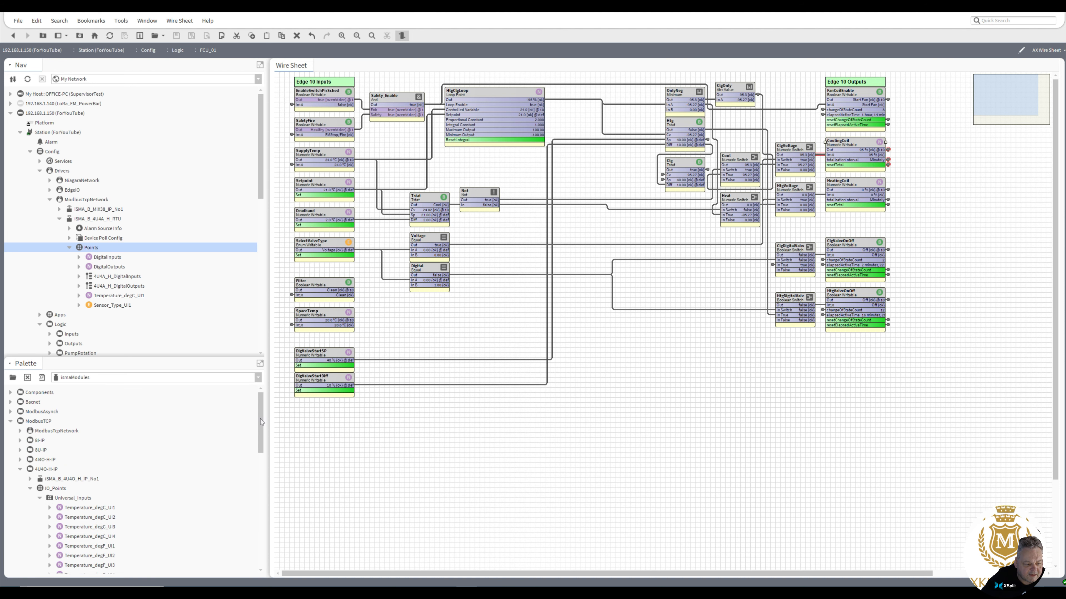
{"action": "left_click", "coordinate": [257, 377]}
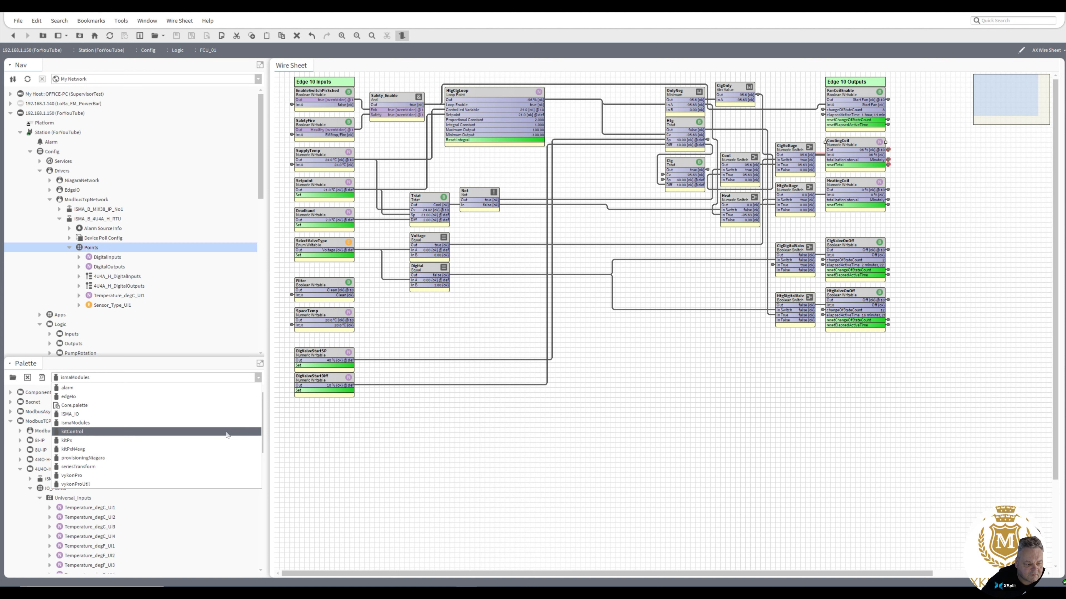
{"action": "left_click", "coordinate": [226, 435]}
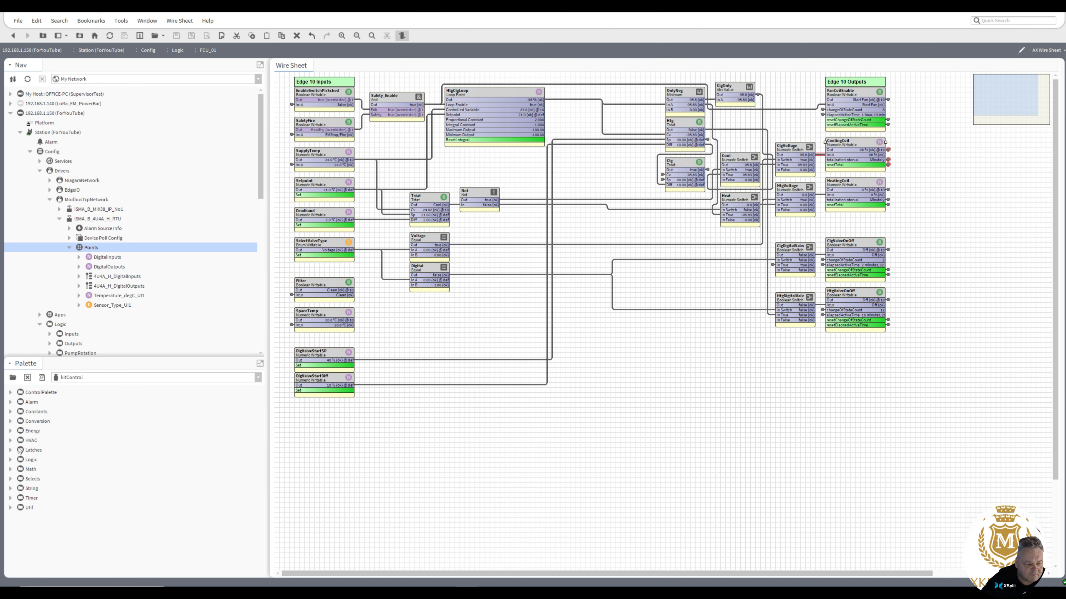
Try a Subtract math block fed by HtgClgLoop's controlled variable and setpoint, and delete the block.
{"action": "left_click", "coordinate": [10, 470]}
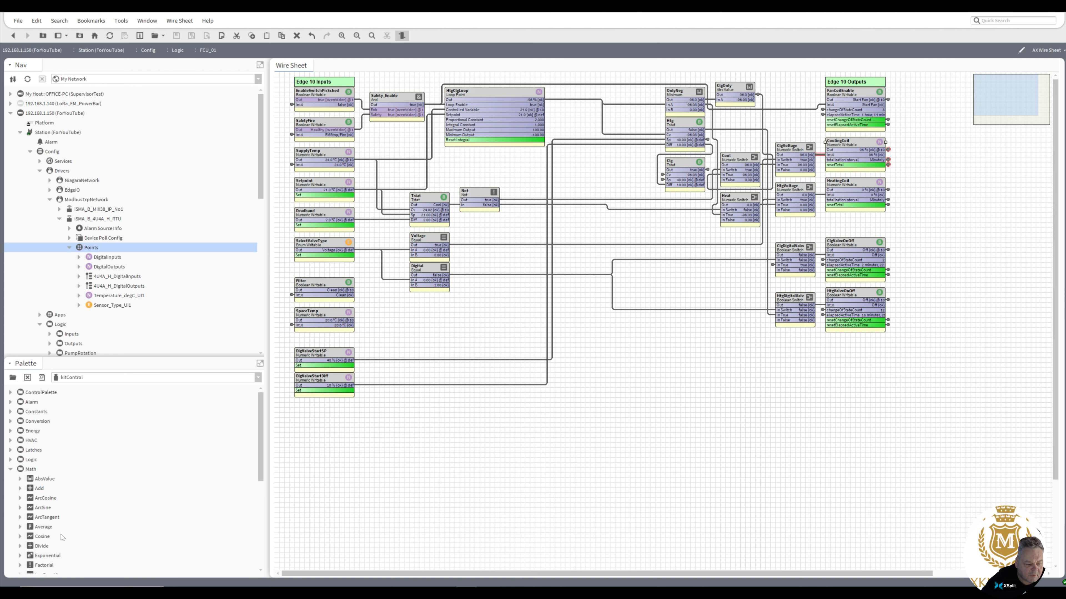
{"action": "left_click_drag", "start_coordinate": [258, 437], "coordinate": [263, 511]}
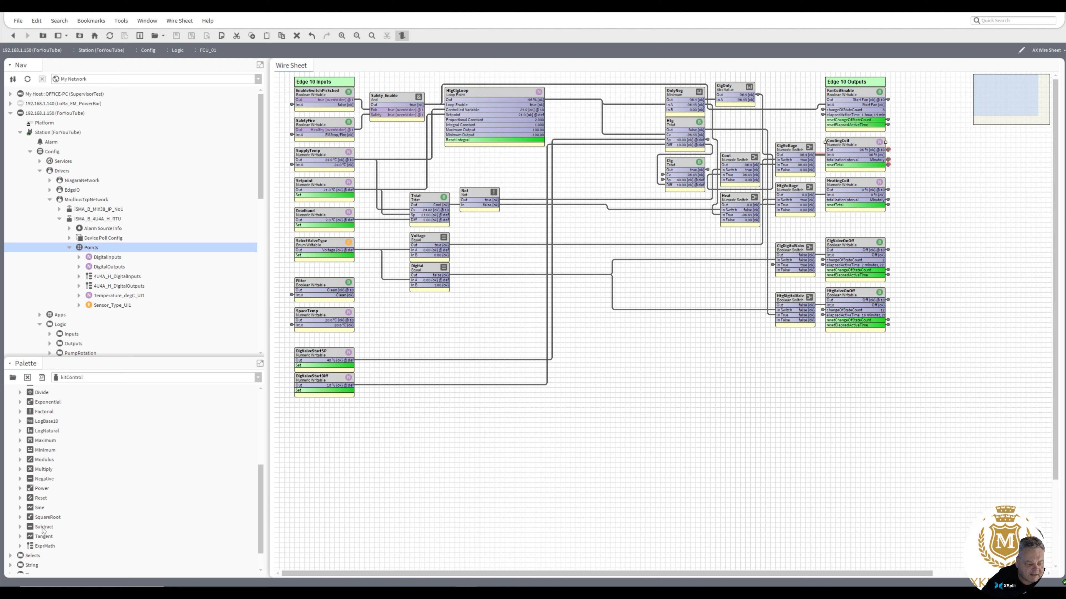
{"action": "left_click_drag", "start_coordinate": [44, 530], "coordinate": [573, 121]}
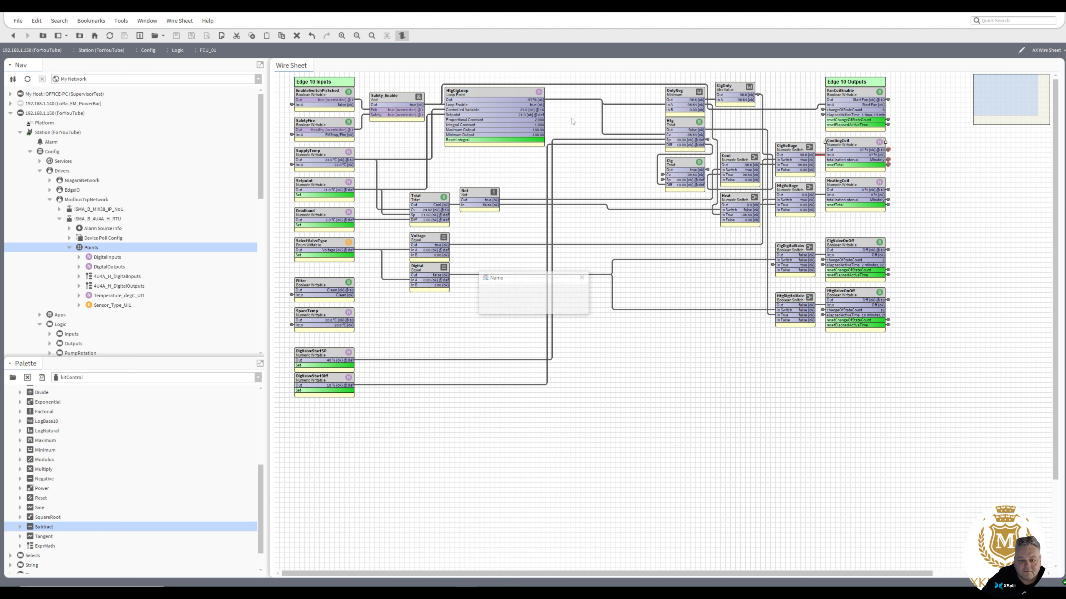
{"action": "left_click", "coordinate": [521, 308]}
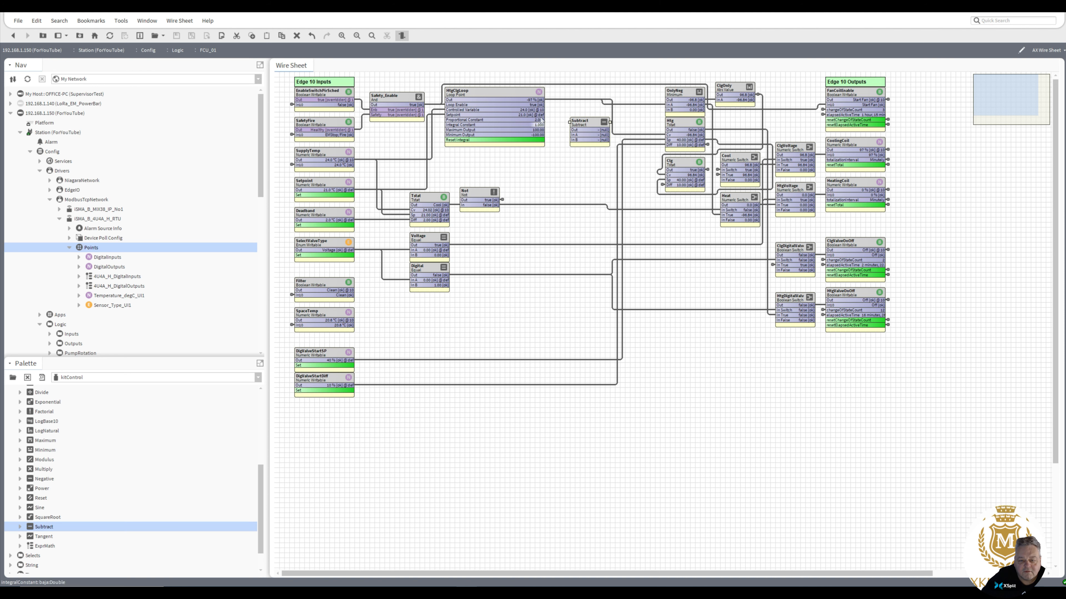
{"action": "left_click_drag", "start_coordinate": [542, 110], "coordinate": [576, 102]}
{"action": "right_click", "coordinate": [576, 101]}
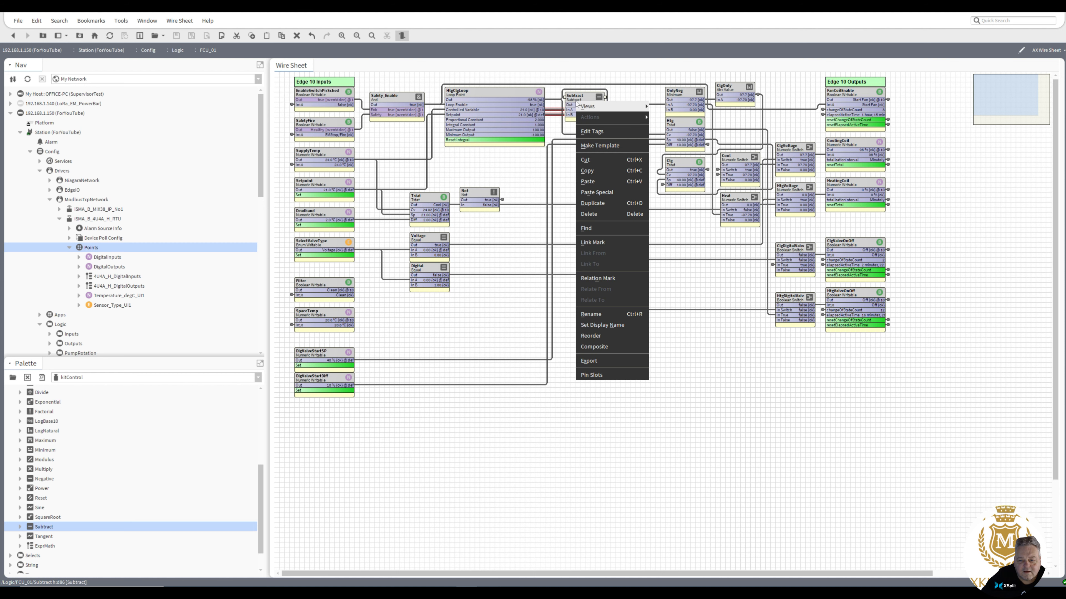
{"action": "left_click", "coordinate": [612, 214]}
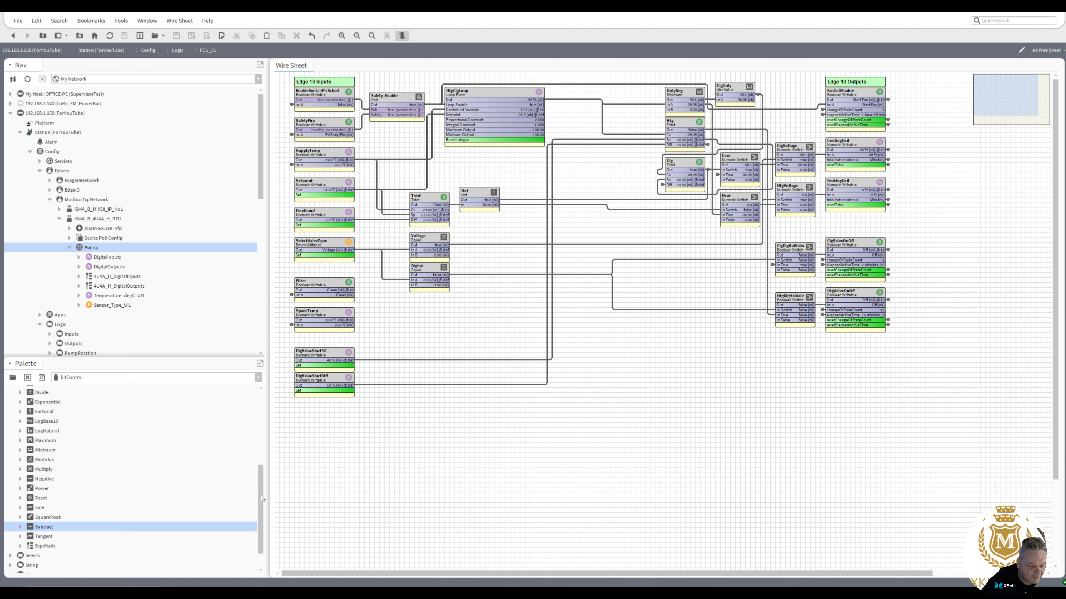
Add a LessThan logic block beside HtgClgLoop, linking the loop's Controlled Variable to In A and Setpoint to In B.
{"action": "left_click_drag", "start_coordinate": [260, 498], "coordinate": [264, 424]}
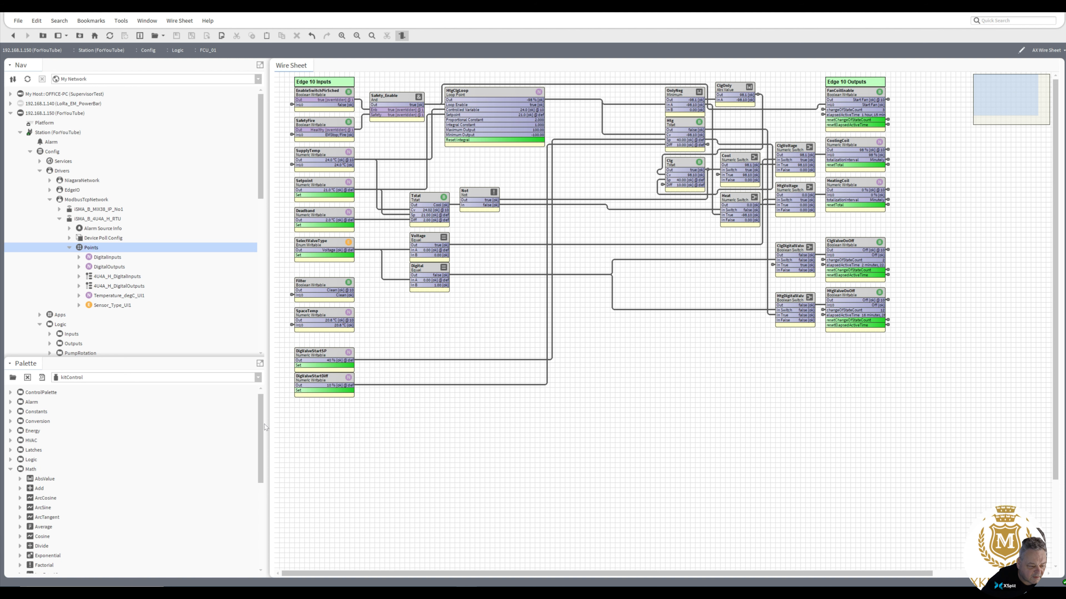
{"action": "left_click", "coordinate": [11, 460]}
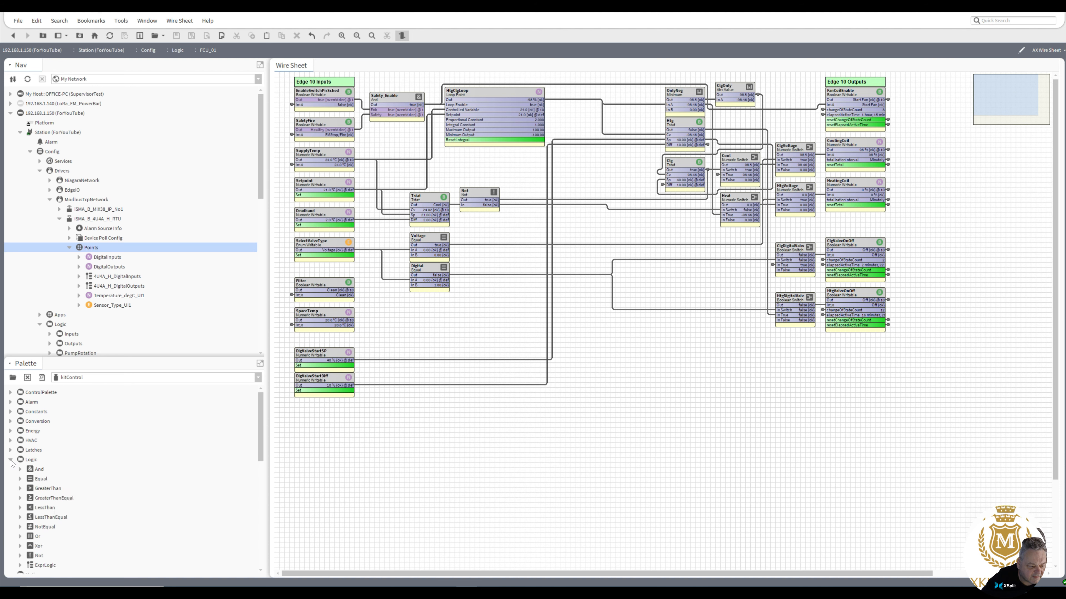
{"action": "left_click_drag", "start_coordinate": [42, 510], "coordinate": [581, 127]}
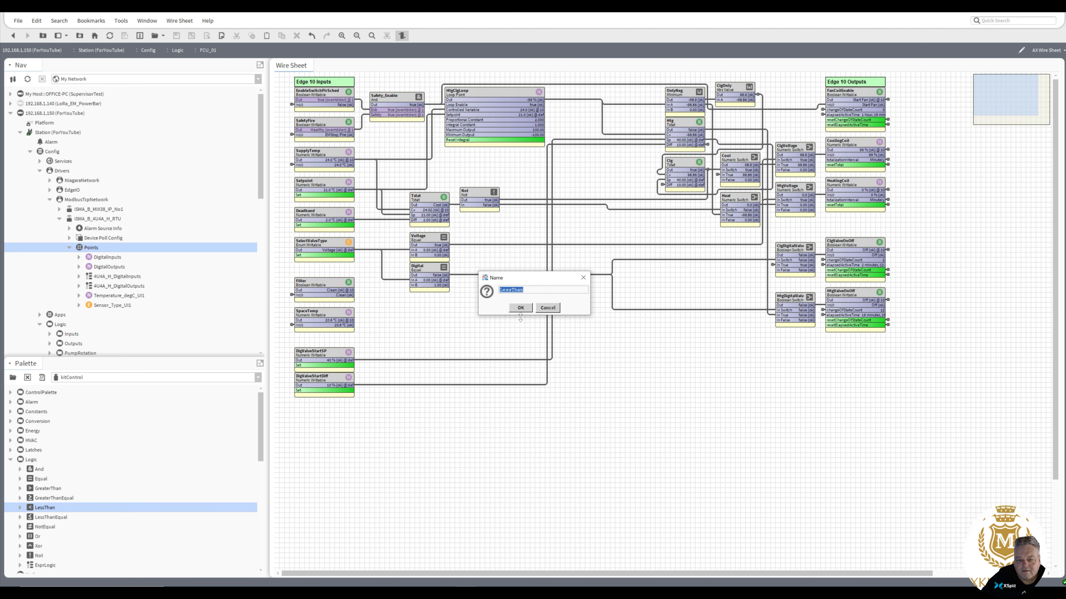
{"action": "left_click", "coordinate": [521, 308]}
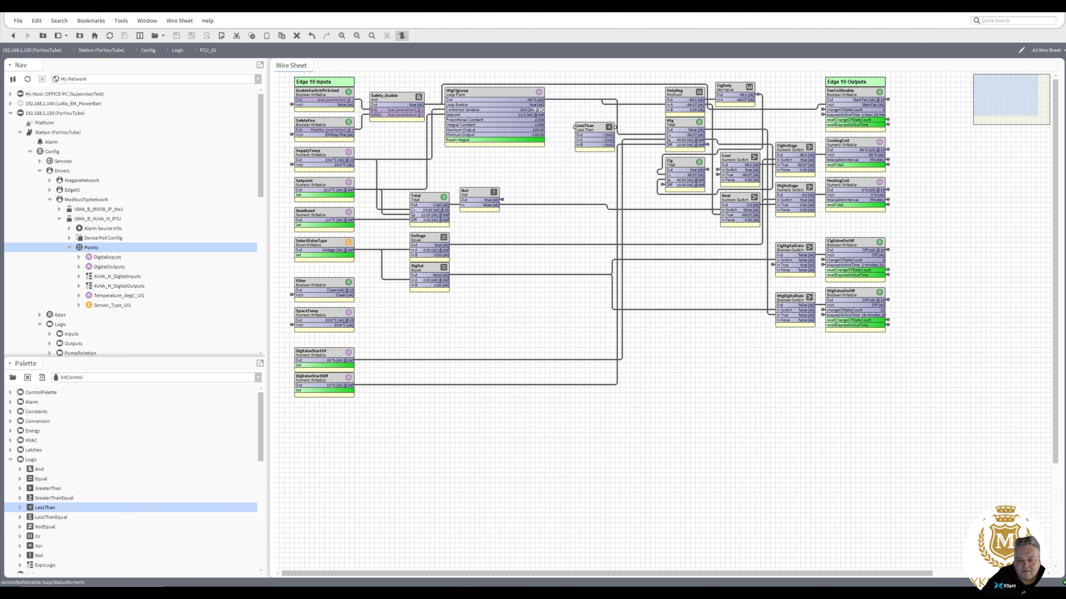
{"action": "left_click_drag", "start_coordinate": [544, 110], "coordinate": [576, 96]}
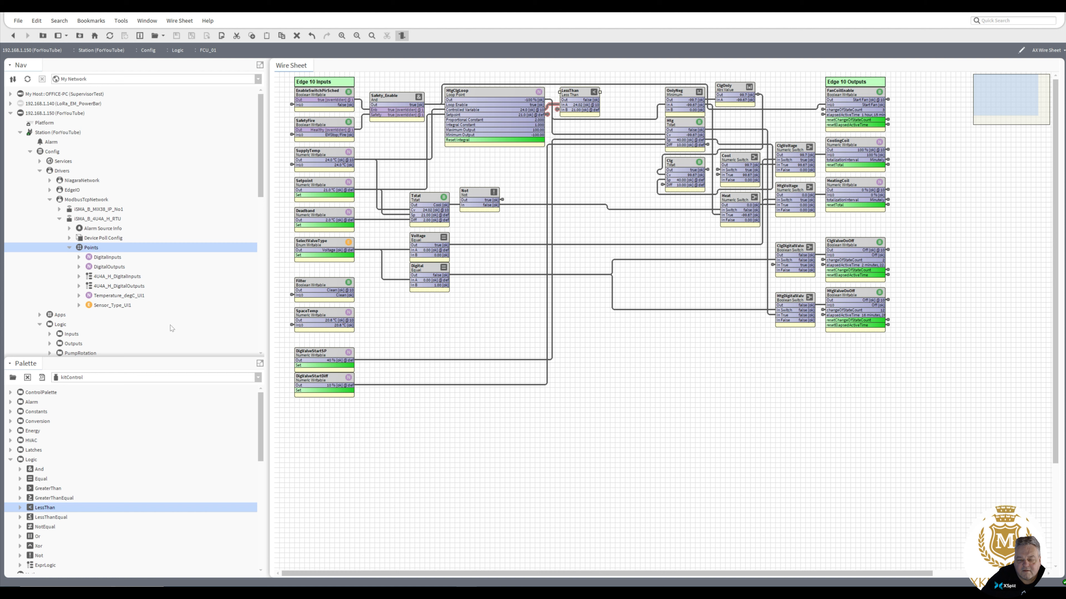
Add a GreaterThan logic block below LessThan, linking HtgClgLoop's Controlled Variable to In A and Setpoint to In B.
{"action": "left_click_drag", "start_coordinate": [48, 488], "coordinate": [583, 248]}
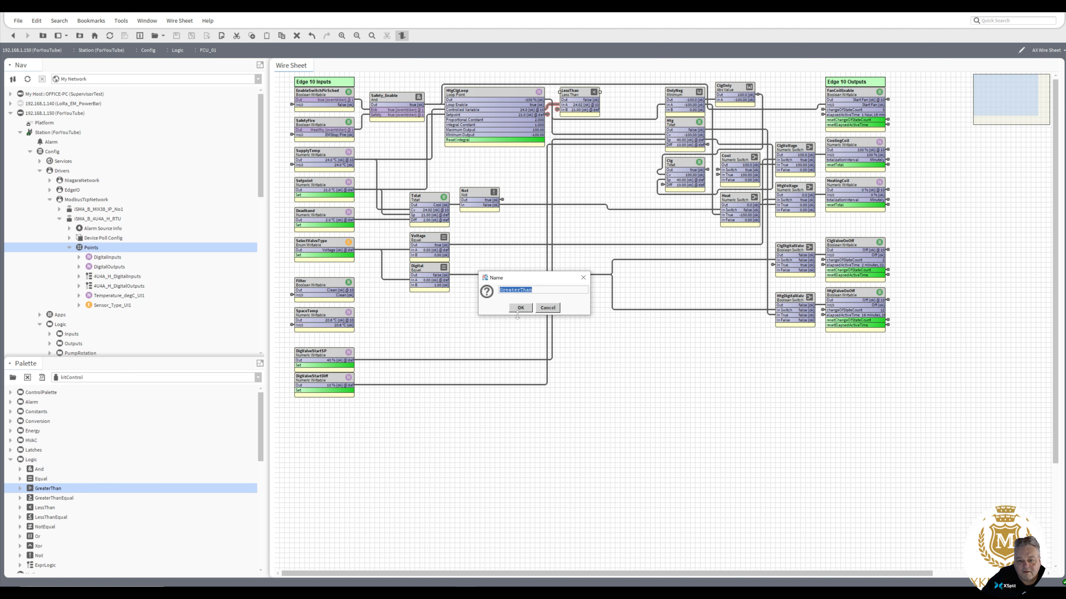
{"action": "left_click", "coordinate": [520, 307]}
{"action": "left_click_drag", "start_coordinate": [585, 173], "coordinate": [573, 124]}
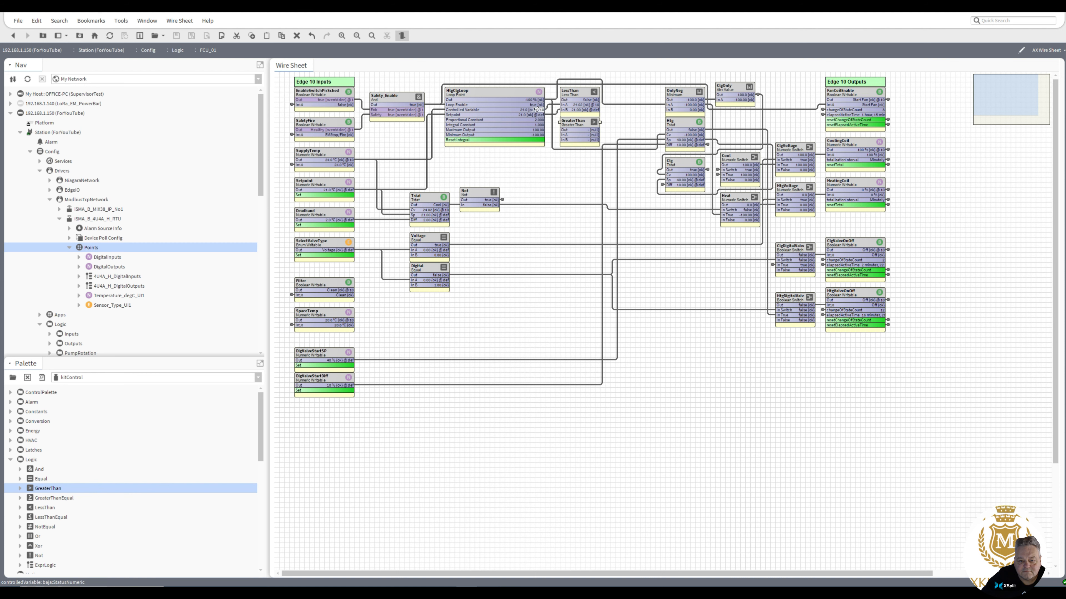
{"action": "left_click_drag", "start_coordinate": [542, 110], "coordinate": [563, 144]}
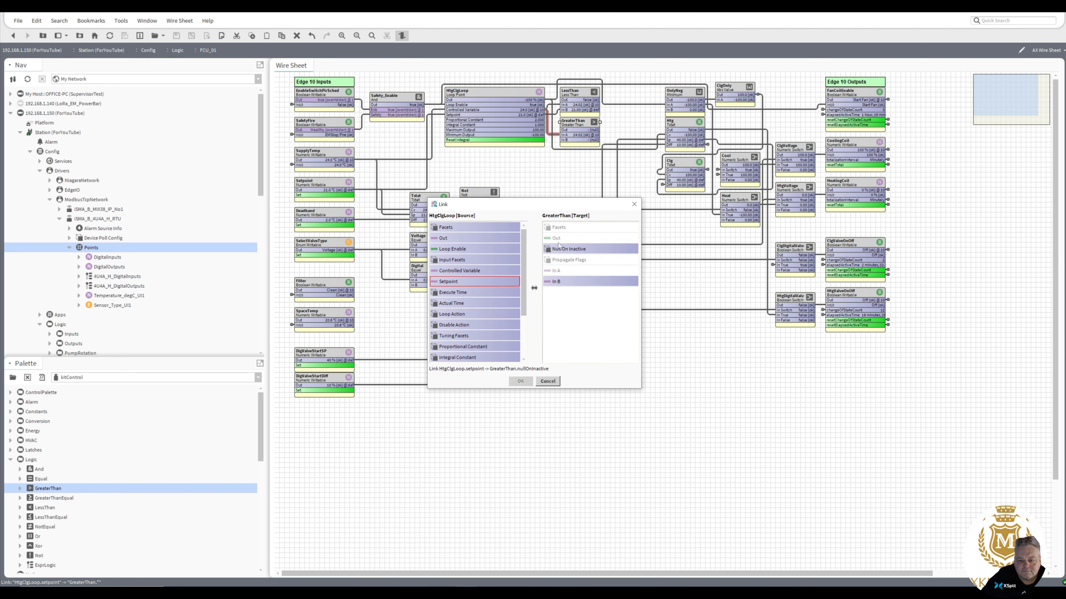
{"action": "left_click", "coordinate": [556, 281]}
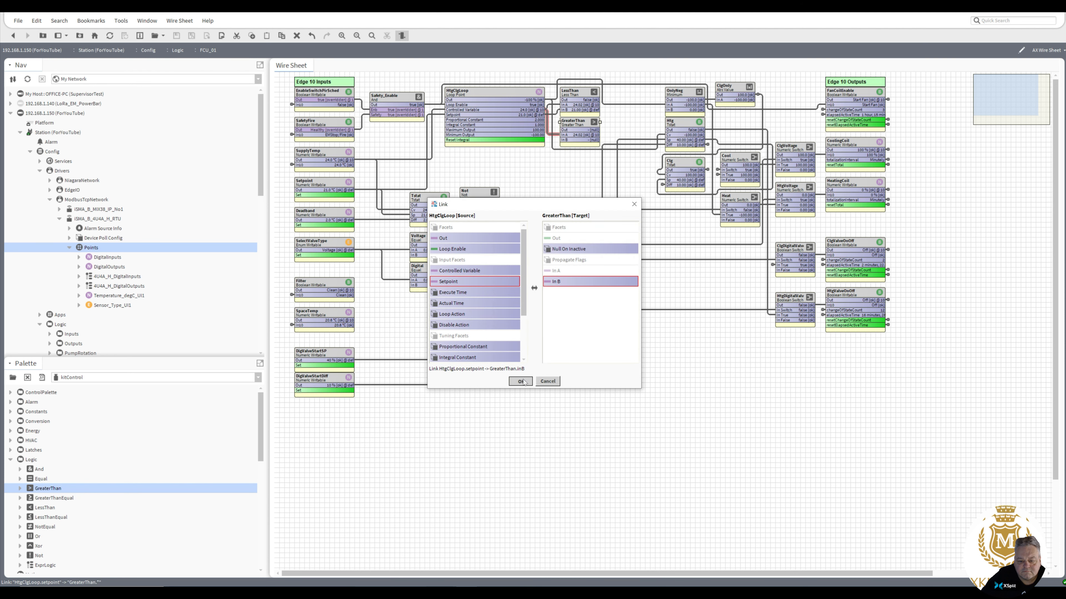
{"action": "left_click", "coordinate": [520, 381]}
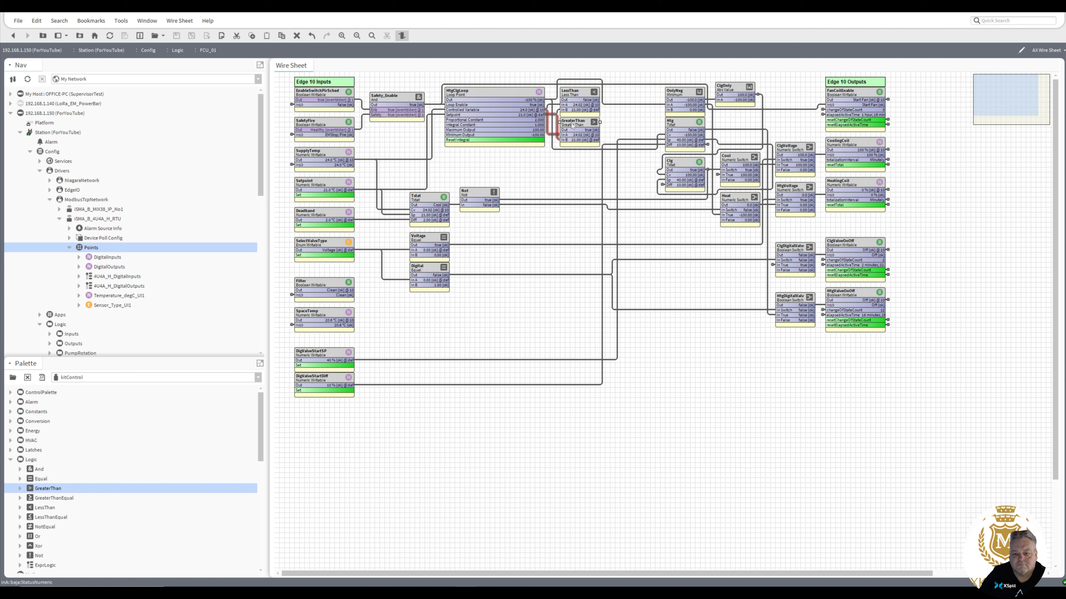
Rename the LessThan block as CLG_ReachedSP.
{"action": "right_click", "coordinate": [574, 95]}
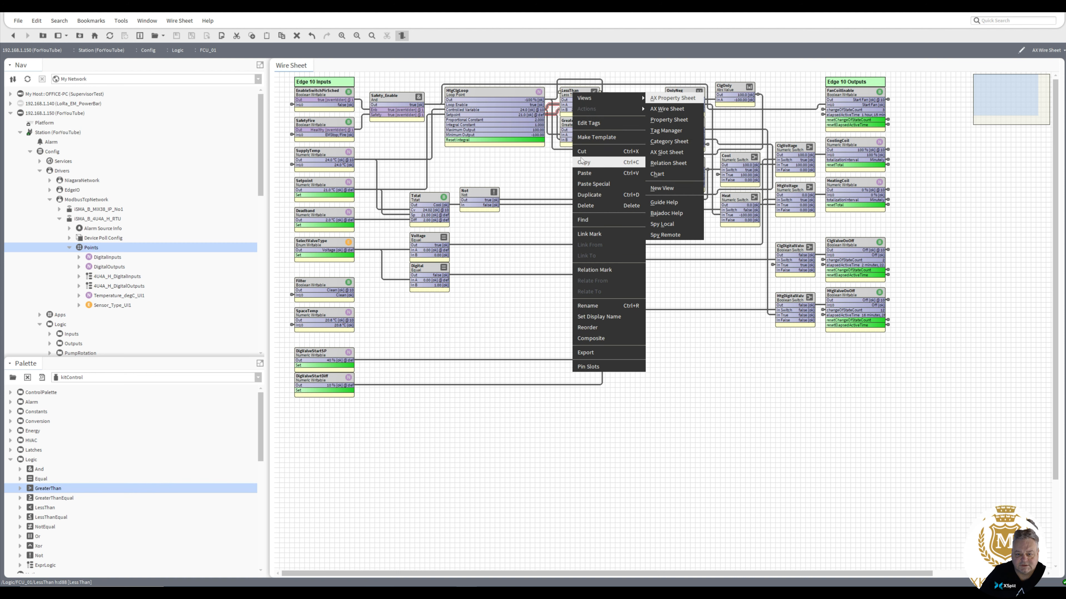
{"action": "left_click", "coordinate": [595, 307]}
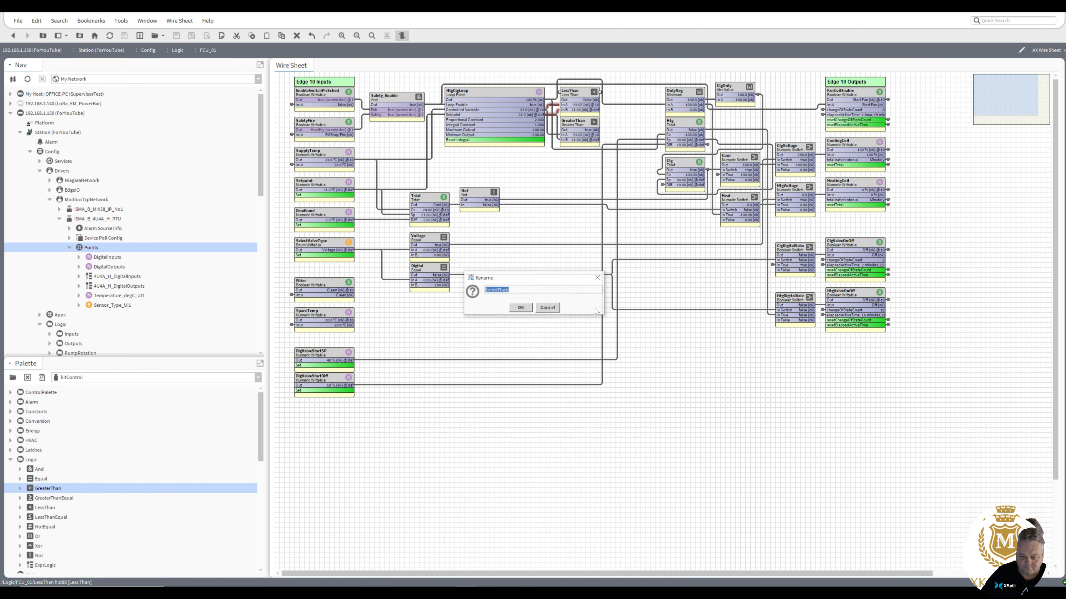
{"action": "type", "text": "C1"}
{"action": "type", "text": "h"}
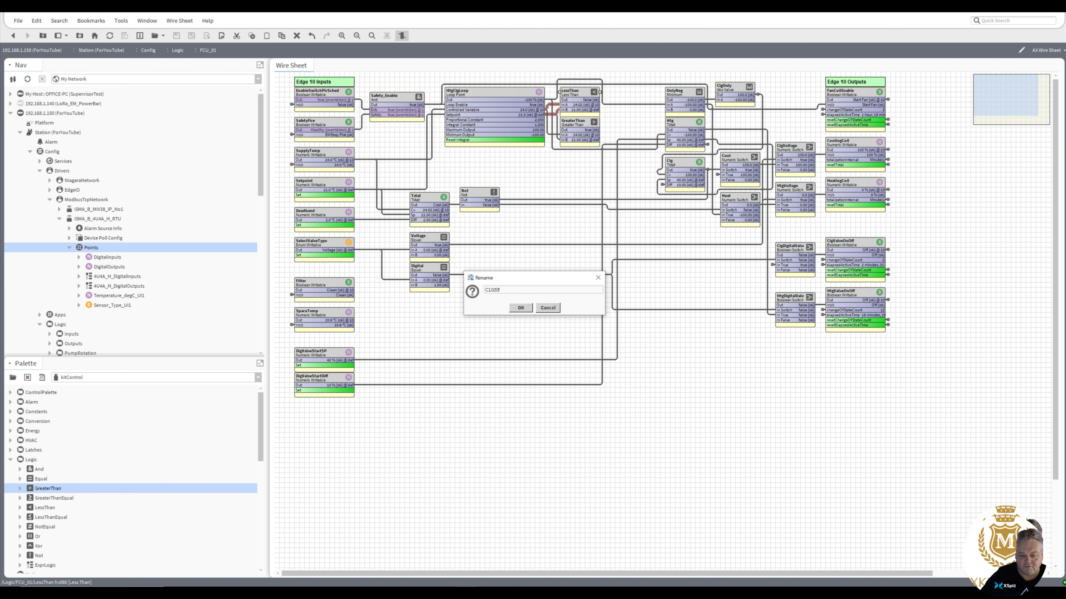
{"action": "left_click", "coordinate": [494, 290]}
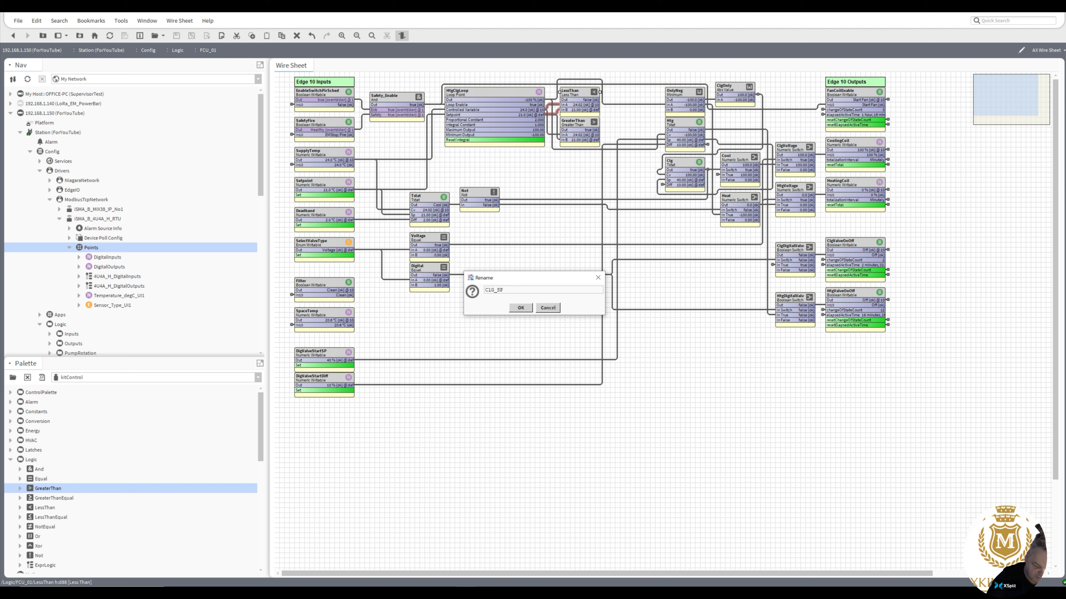
{"action": "type", "text": "_Reached"}
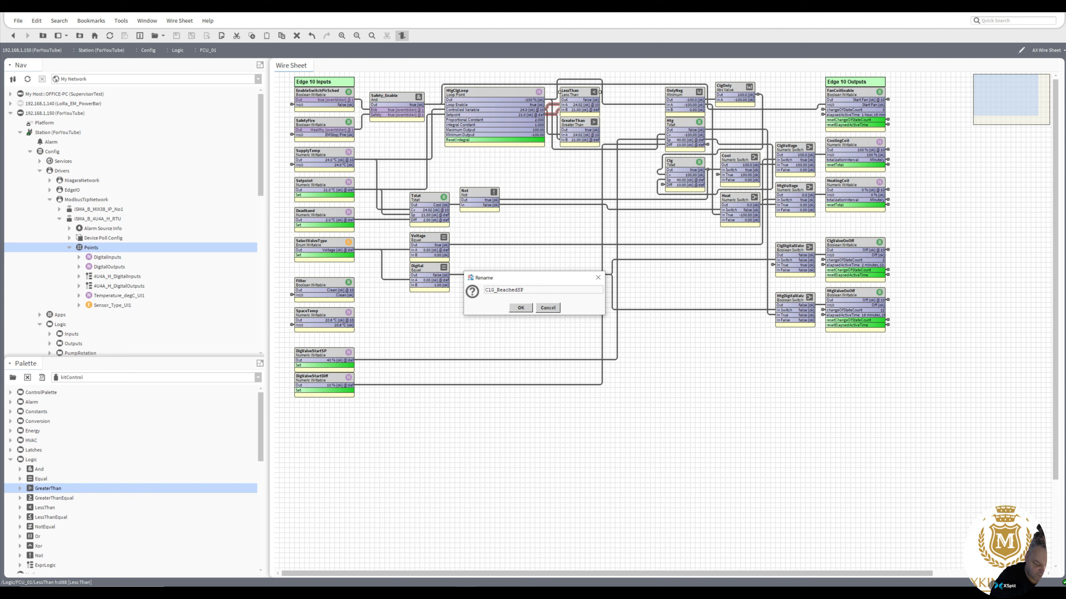
{"action": "key", "text": "Return"}
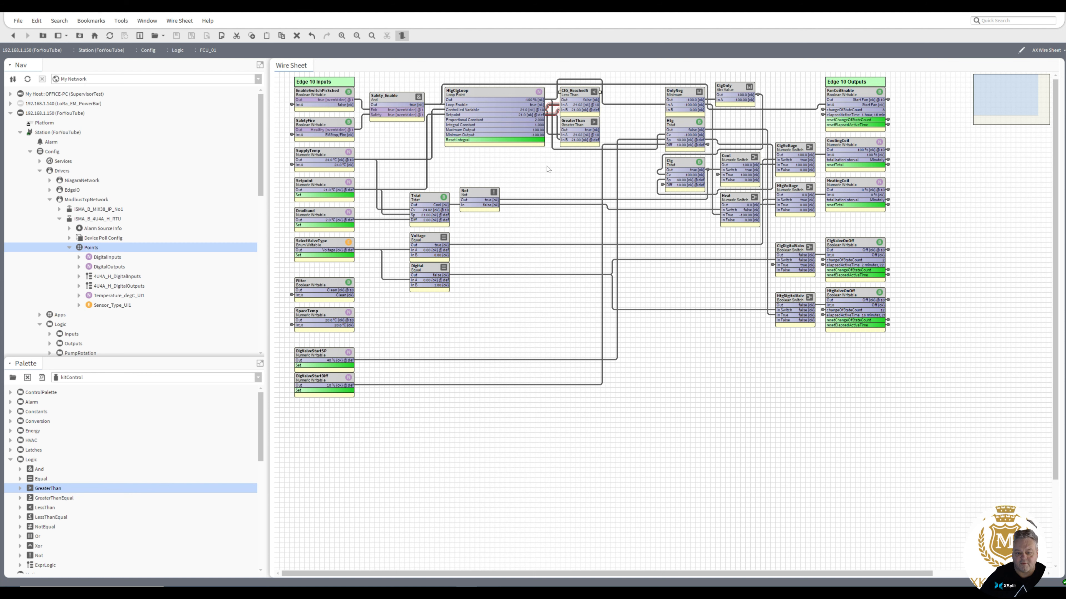
Rename the GreaterThan block as HtgReachedSP.
{"action": "right_click", "coordinate": [573, 125]}
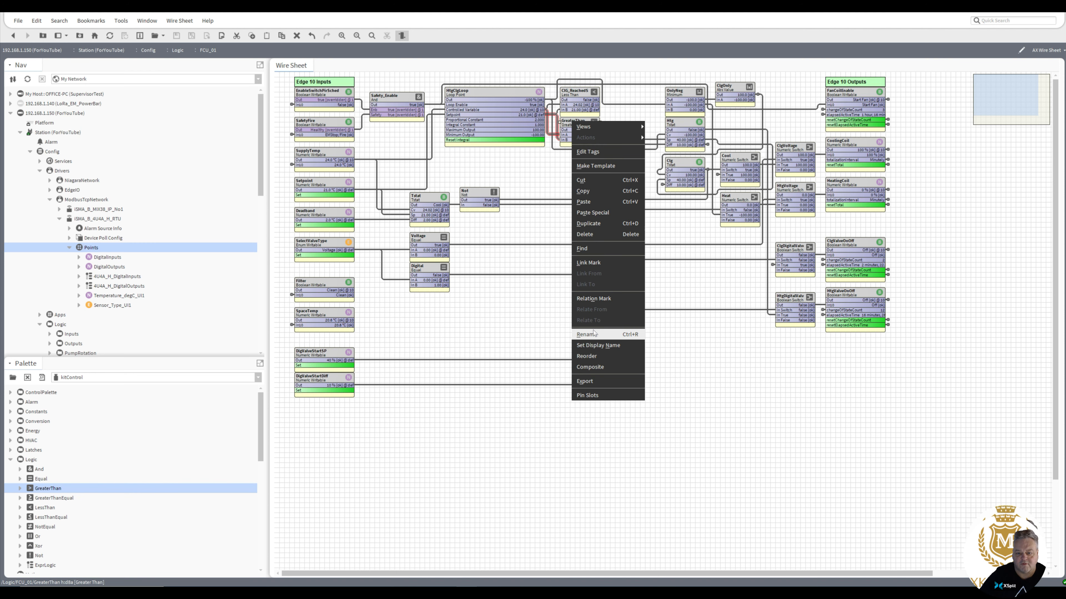
{"action": "left_click", "coordinate": [587, 335]}
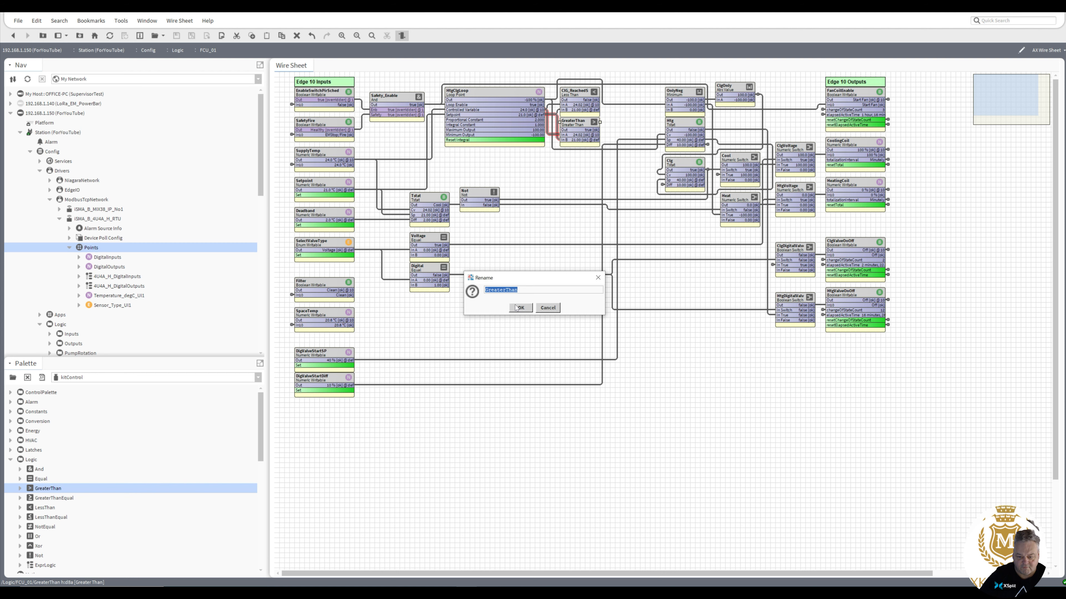
{"action": "type", "text": "Htg"}
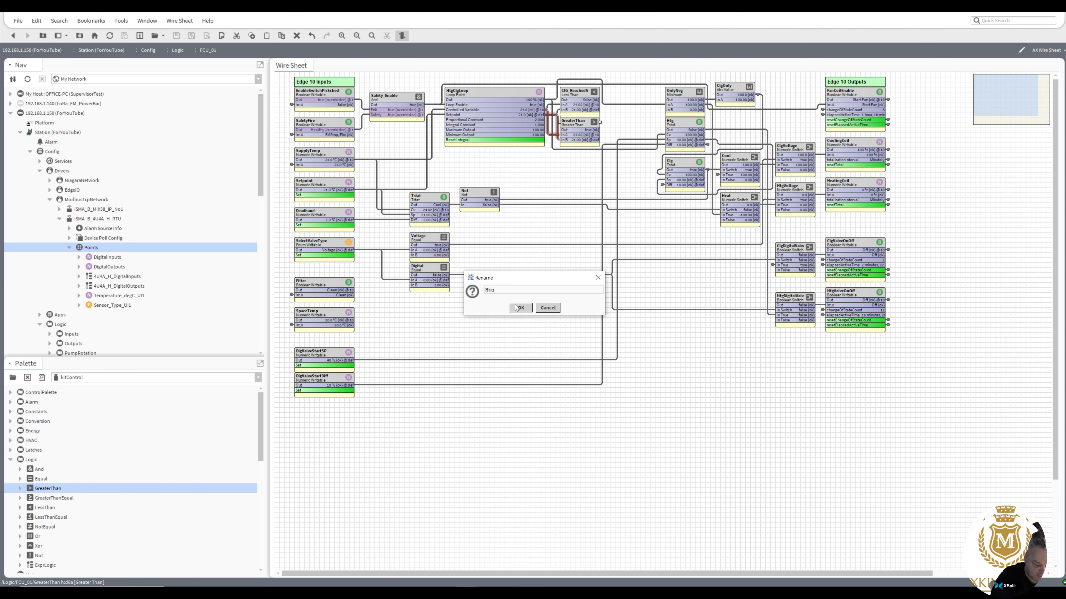
{"action": "type", "text": "ReachedSOP"}
{"action": "key", "text": "BackSpace"}
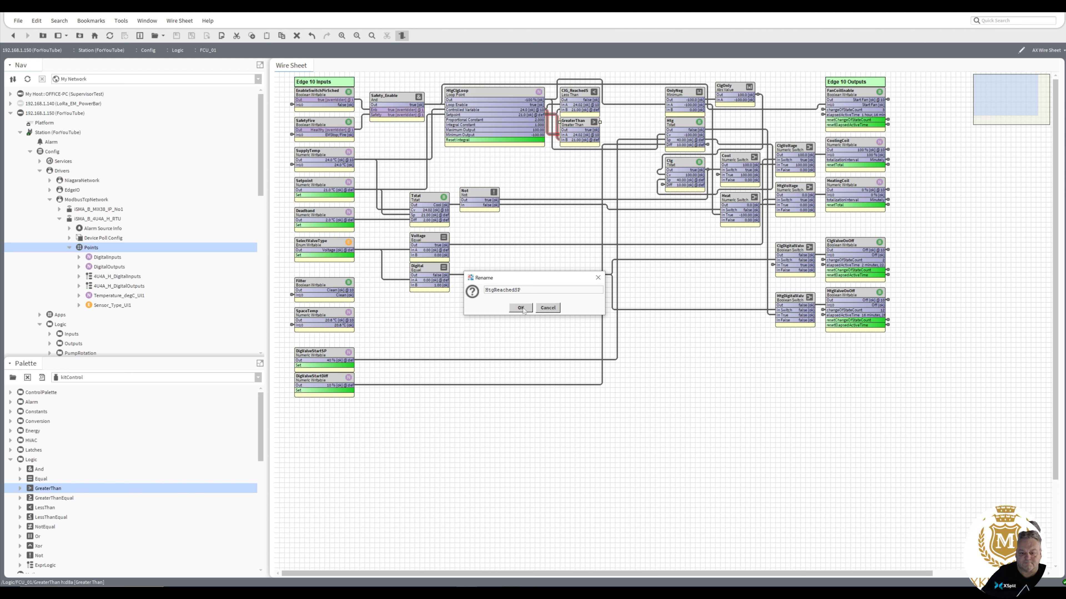
{"action": "left_click", "coordinate": [520, 309]}
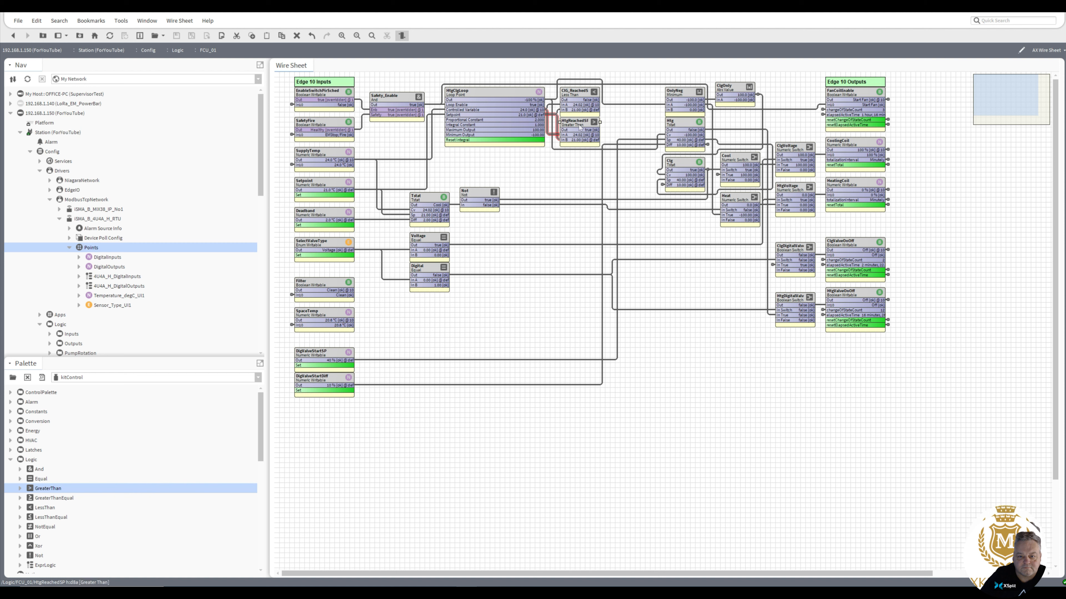
Add an And logic block below the comparison blocks, linking CLG_ReachedSP's output to In A and the Not block's output to In B.
{"action": "left_click", "coordinate": [576, 96]}
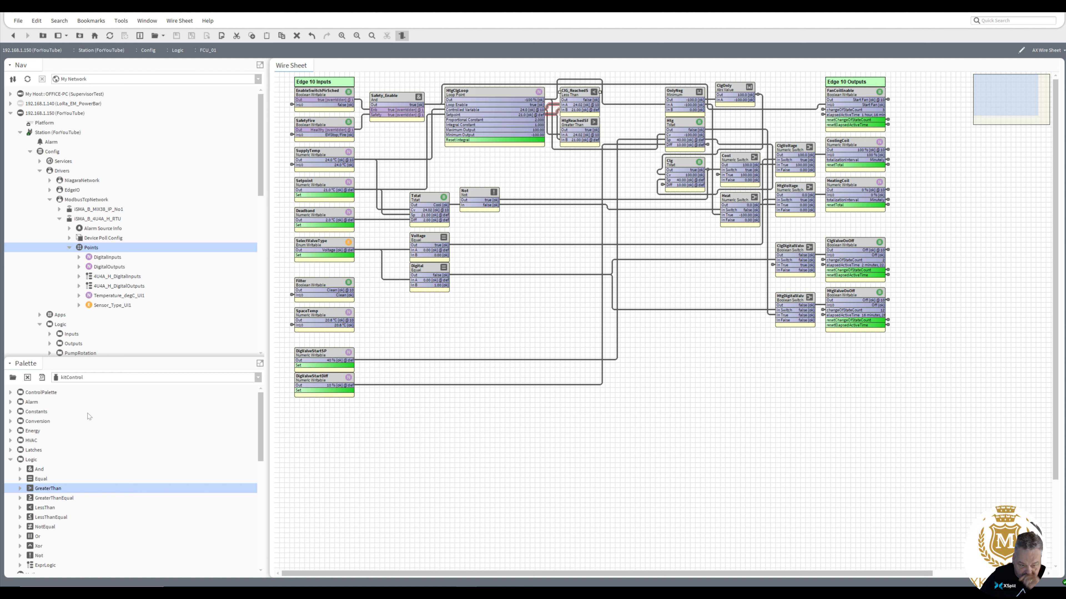
{"action": "left_click_drag", "start_coordinate": [40, 470], "coordinate": [559, 172]}
{"action": "left_click", "coordinate": [520, 308]}
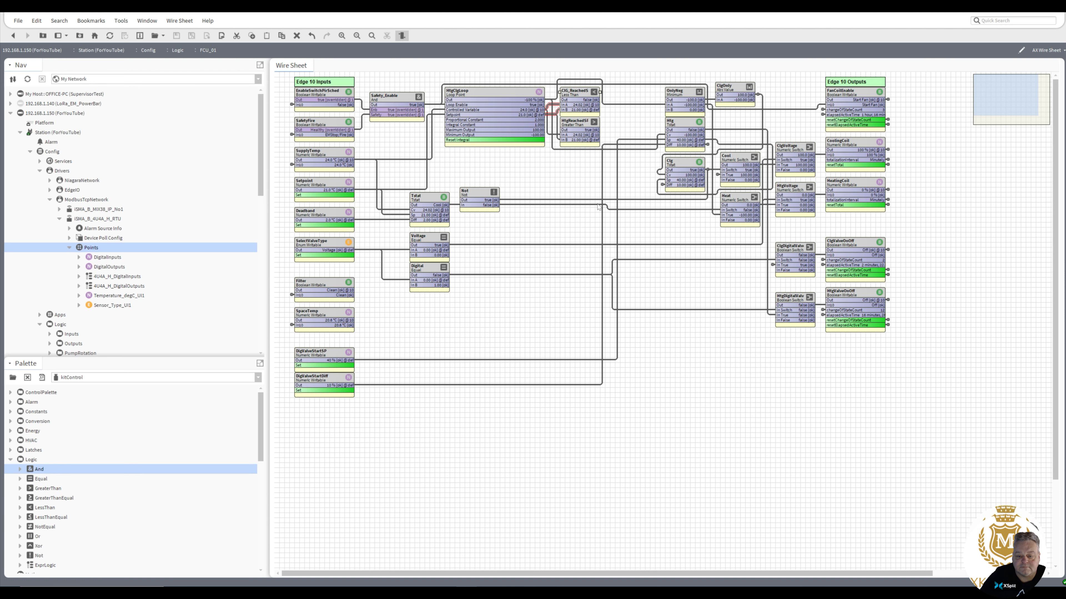
{"action": "left_click_drag", "start_coordinate": [593, 100], "coordinate": [576, 181]}
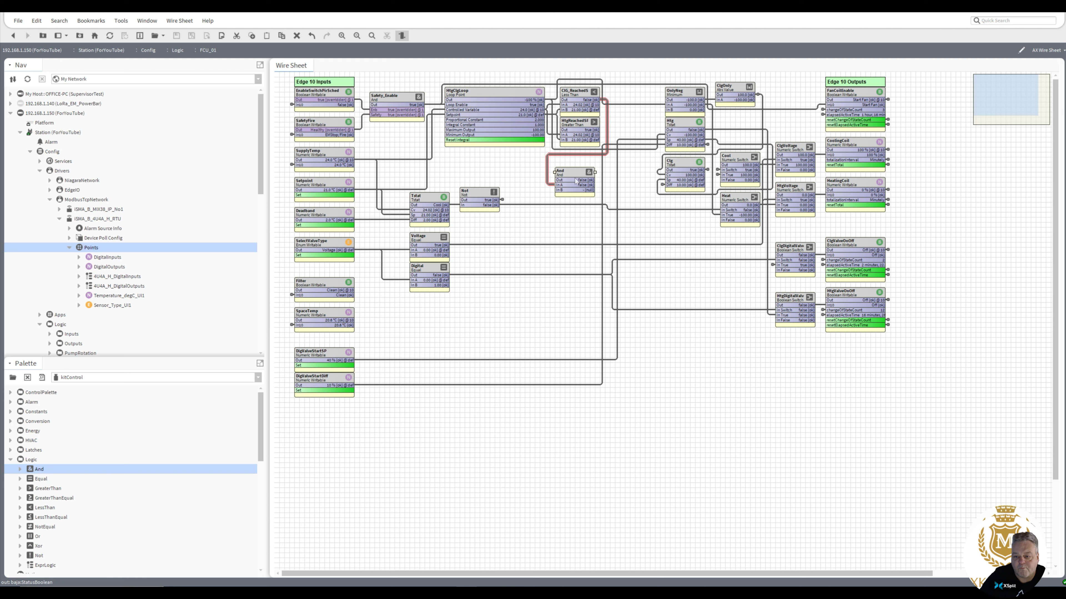
{"action": "left_click", "coordinate": [692, 164]}
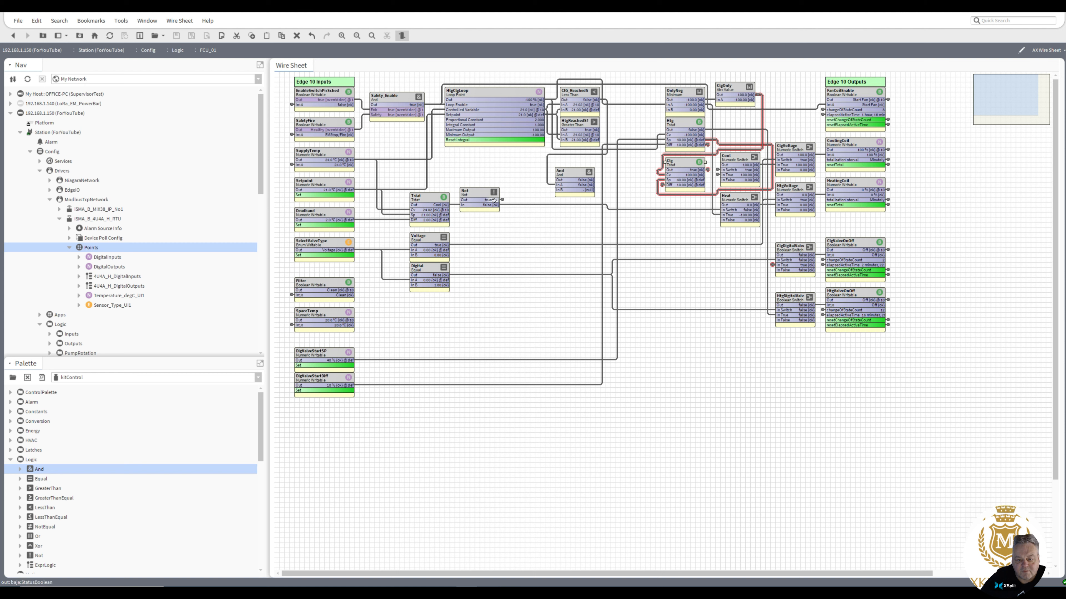
{"action": "left_click_drag", "start_coordinate": [494, 200], "coordinate": [555, 168]}
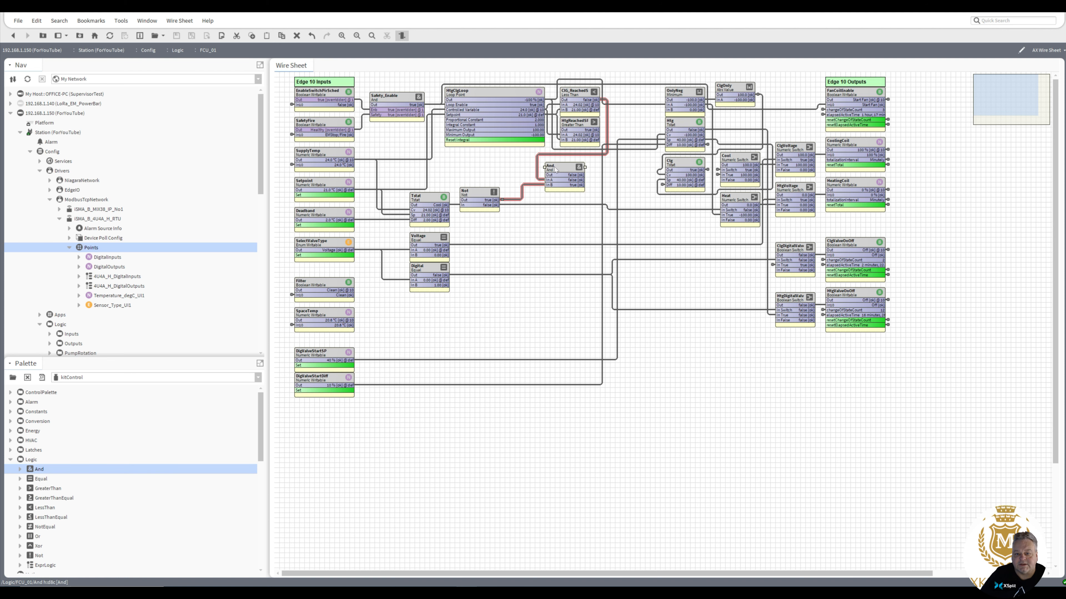
In the And block's slot sheet, set the display names of In A to SP Reached and In B to Mode, and return to the wire sheet.
{"action": "right_click", "coordinate": [555, 169]}
{"action": "mouse_move", "coordinate": [596, 171]}
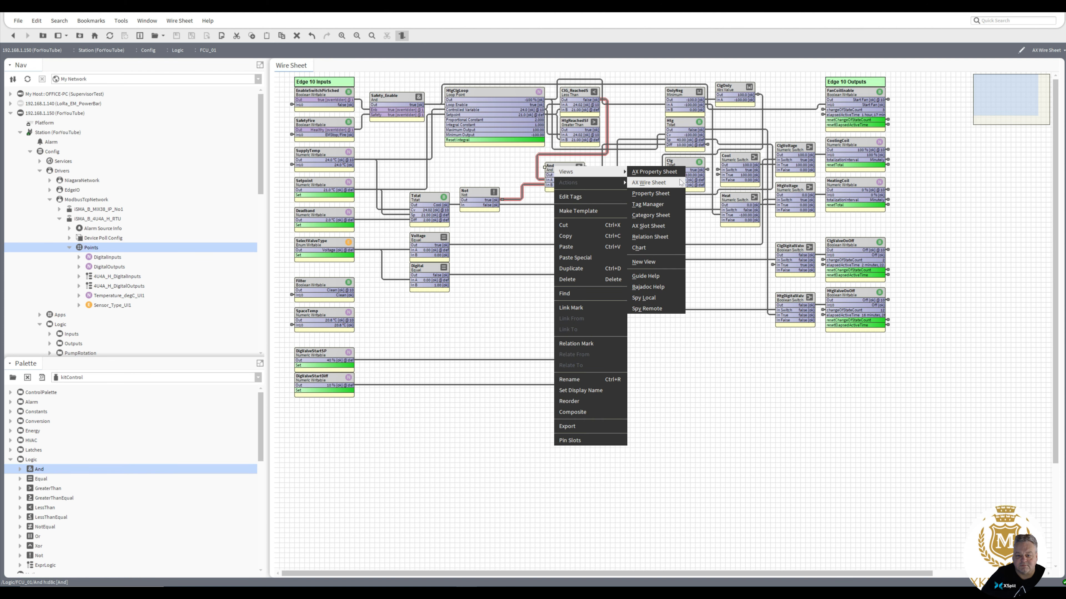
{"action": "left_click", "coordinate": [673, 226]}
{"action": "double_click", "coordinate": [371, 156]}
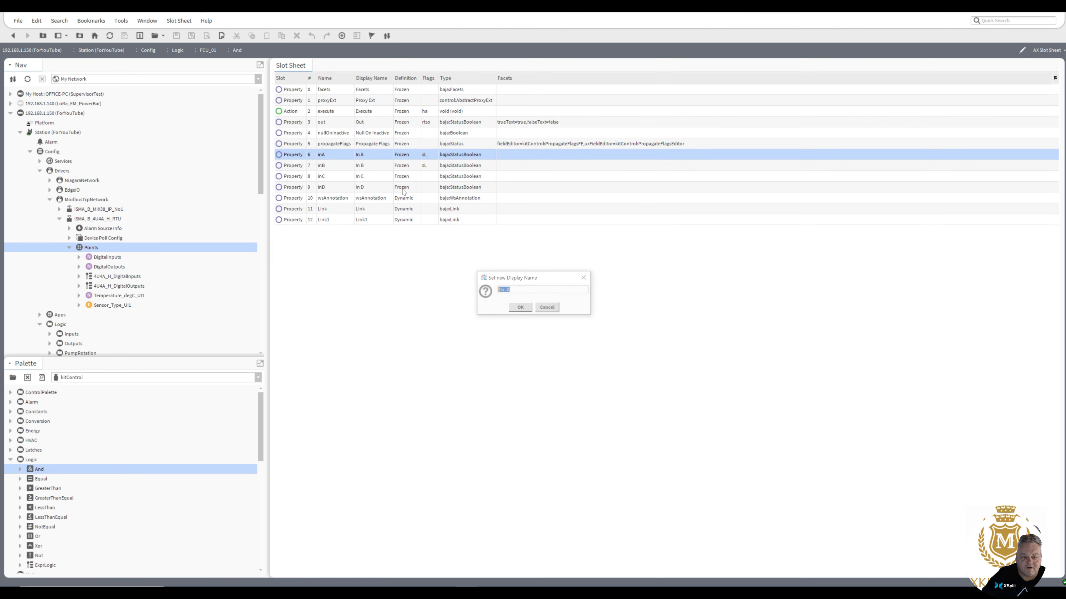
{"action": "type", "text": "SP "}
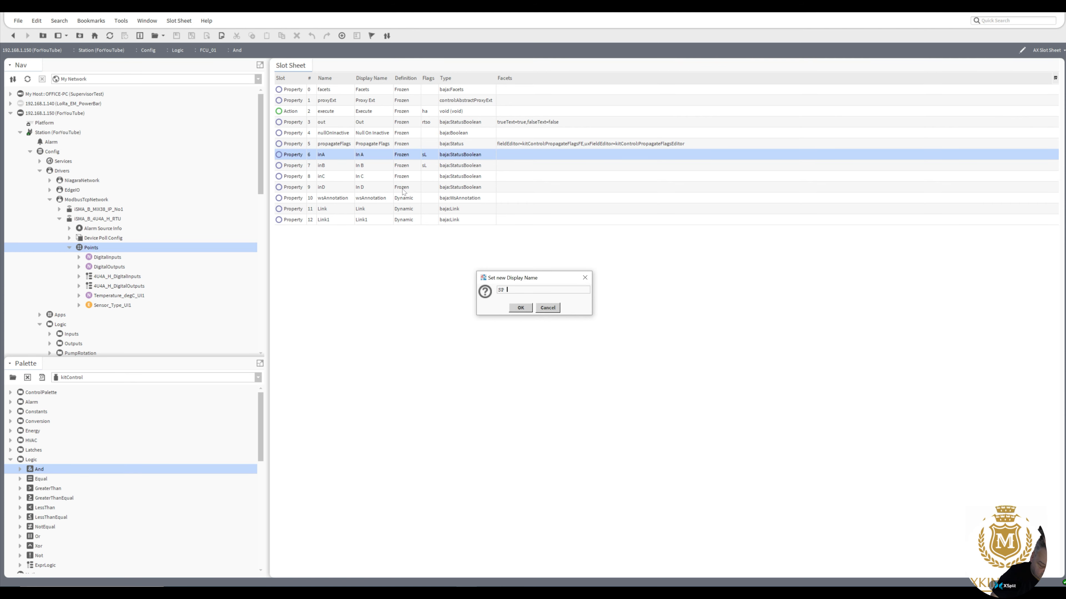
{"action": "type", "text": "Reached"}
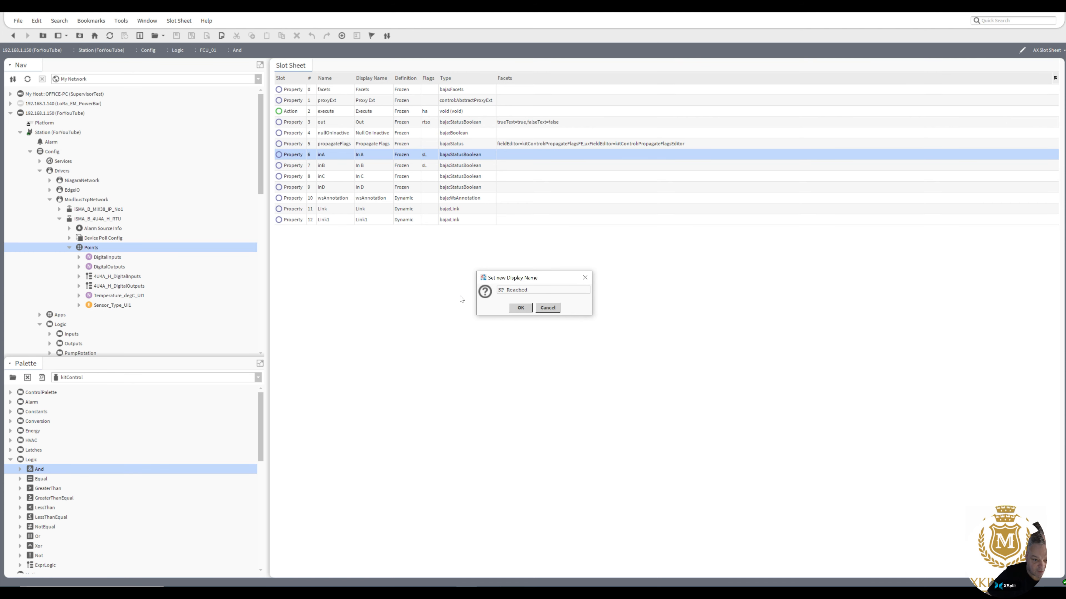
{"action": "key", "text": "Return"}
{"action": "double_click", "coordinate": [372, 165]}
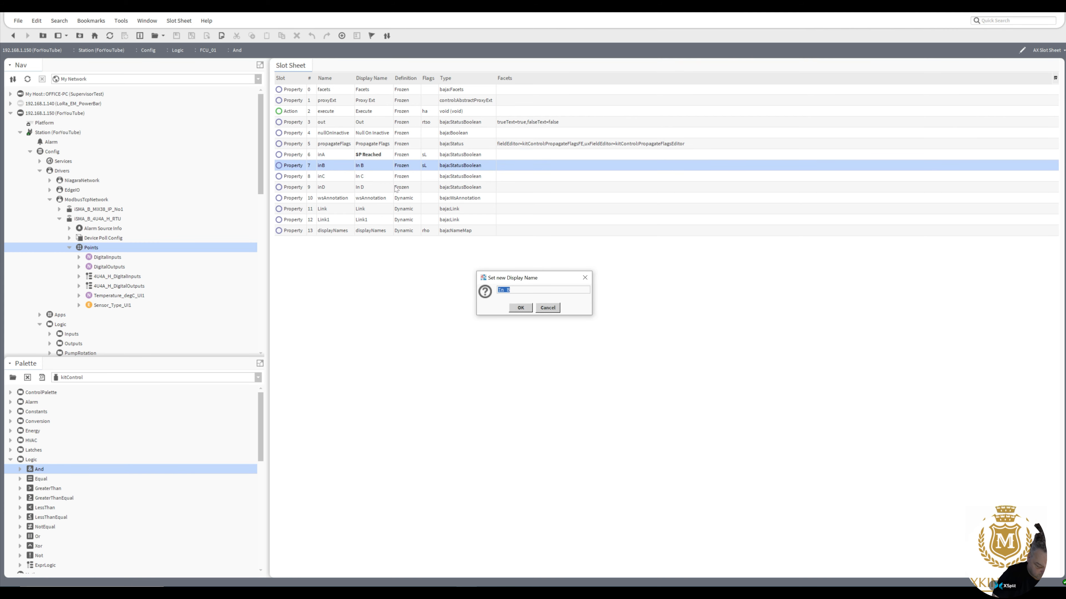
{"action": "type", "text": "Model"}
{"action": "left_click", "coordinate": [520, 309]}
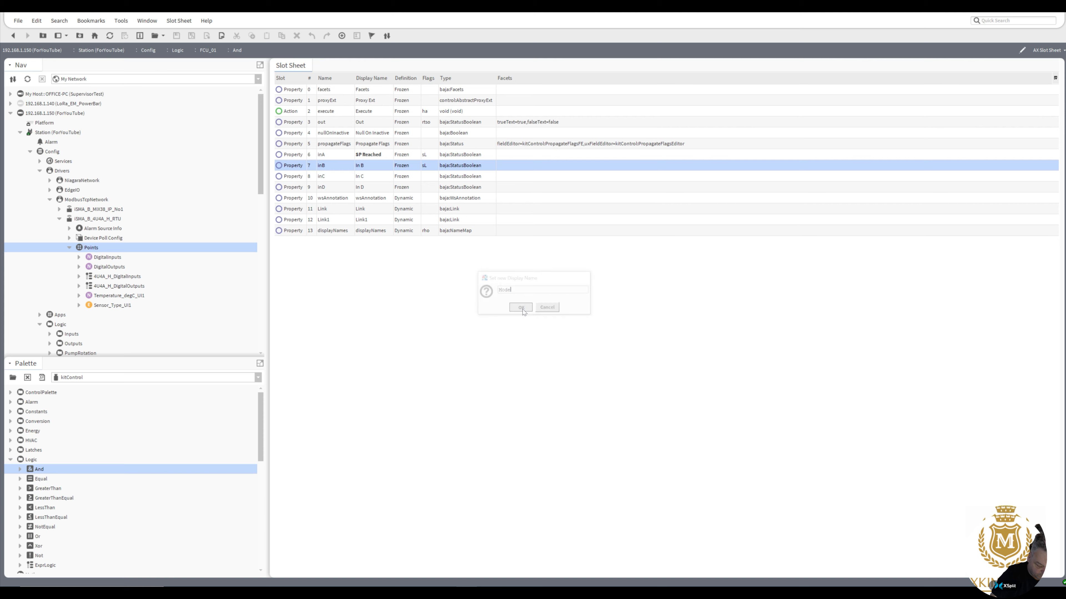
{"action": "left_click", "coordinate": [14, 37]}
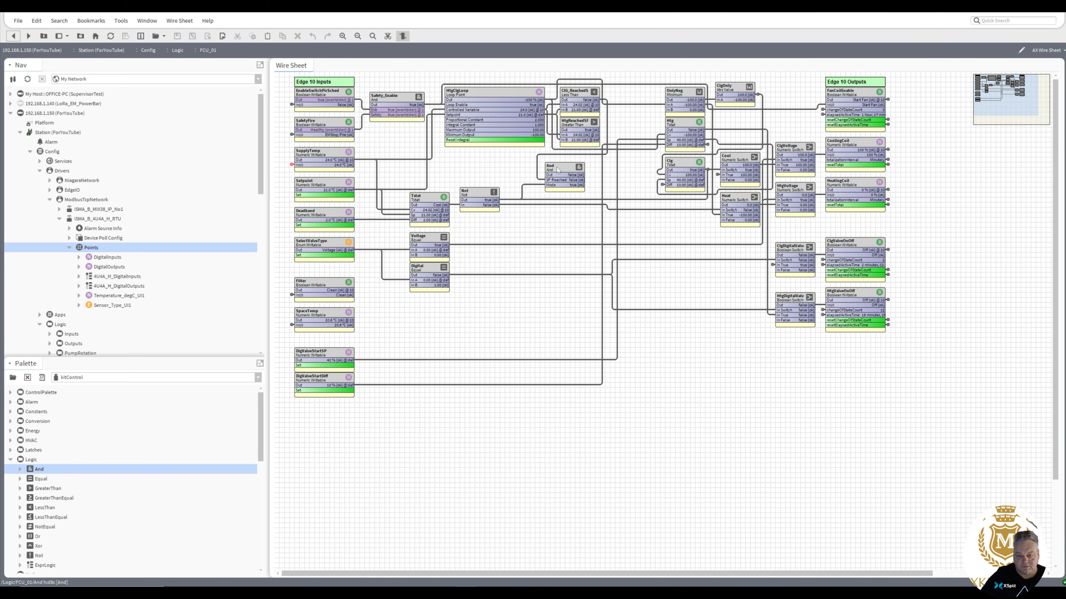
Rename the And block as CoolingPI.
{"action": "right_click", "coordinate": [557, 170]}
{"action": "left_click", "coordinate": [583, 384]}
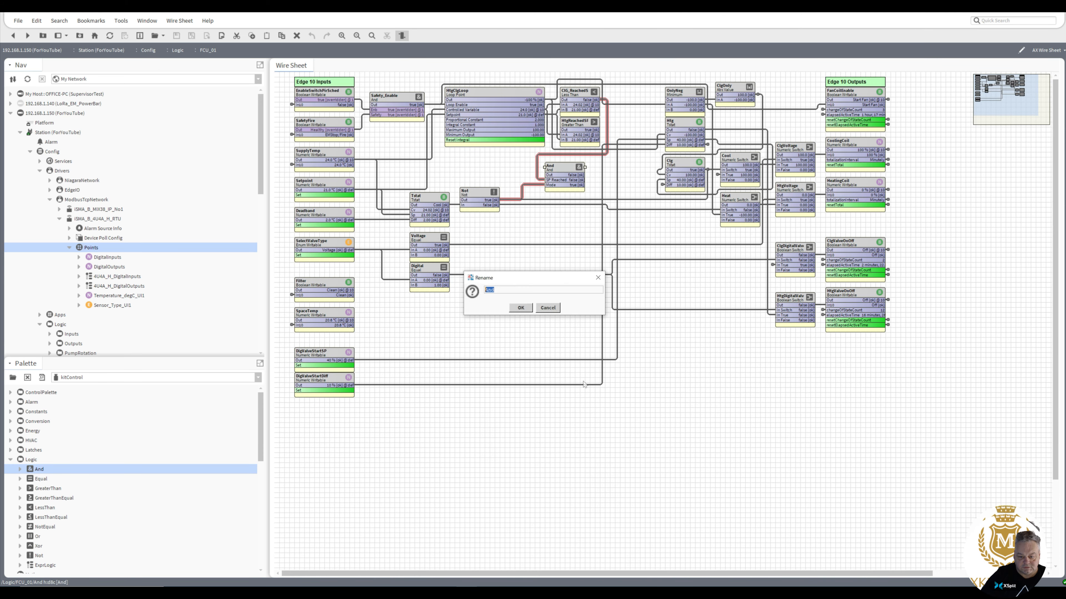
{"action": "type", "text": "Coolin"}
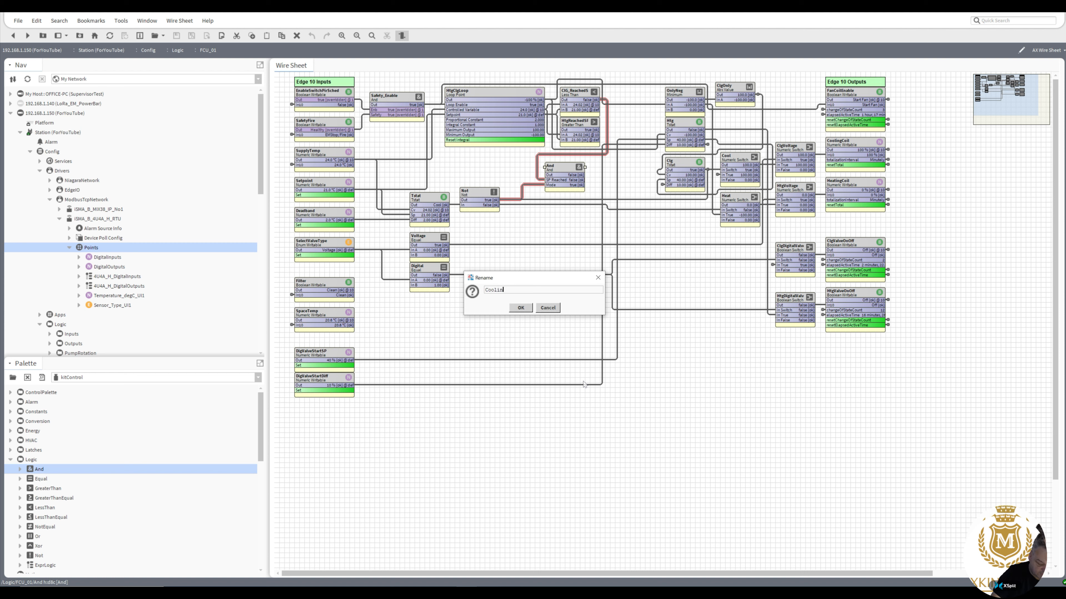
{"action": "type", "text": "gPI"}
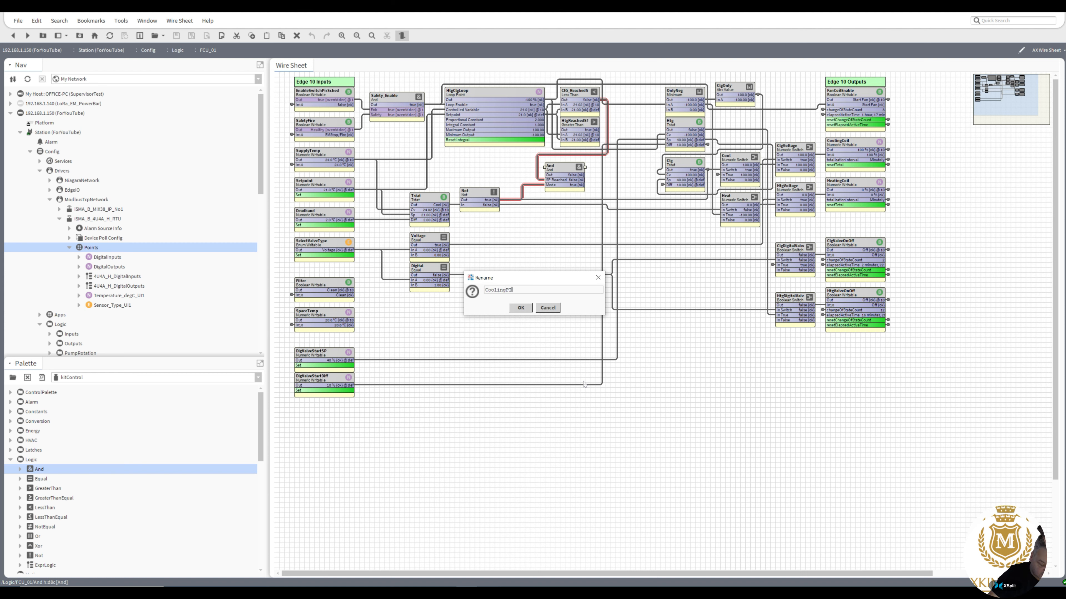
{"action": "left_click", "coordinate": [521, 308]}
Duplicate the CoolingPI And block as HeatingPI and place the copy below the original.
{"action": "right_click", "coordinate": [559, 167]}
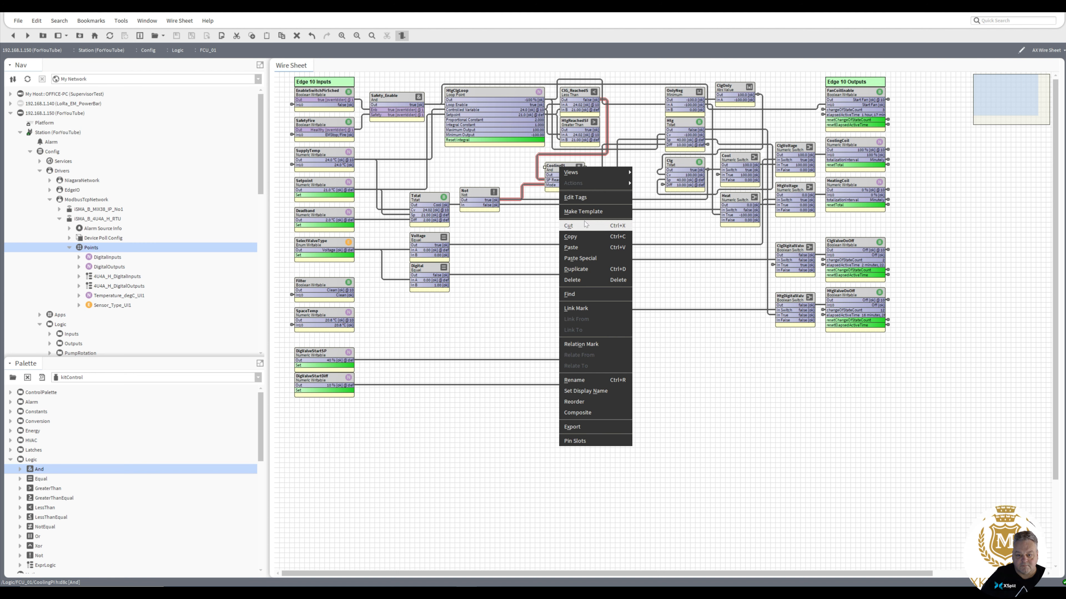
{"action": "left_click", "coordinate": [583, 271]}
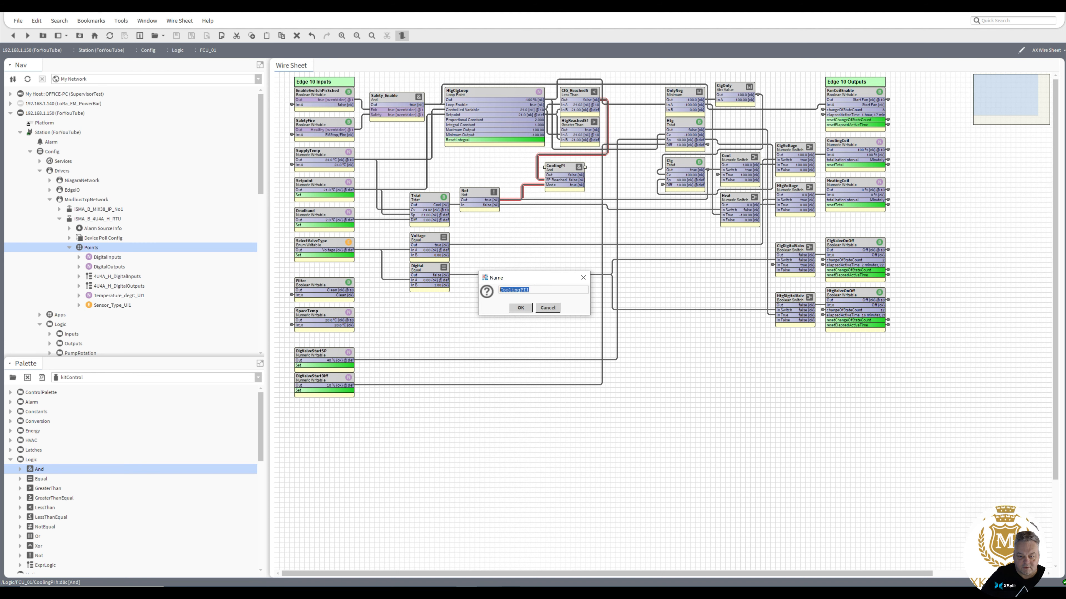
{"action": "key", "text": "shift+Left"}
{"action": "key", "text": "shift+Left"}
{"action": "key", "text": "shift+Left"}
{"action": "type", "text": "Heat"}
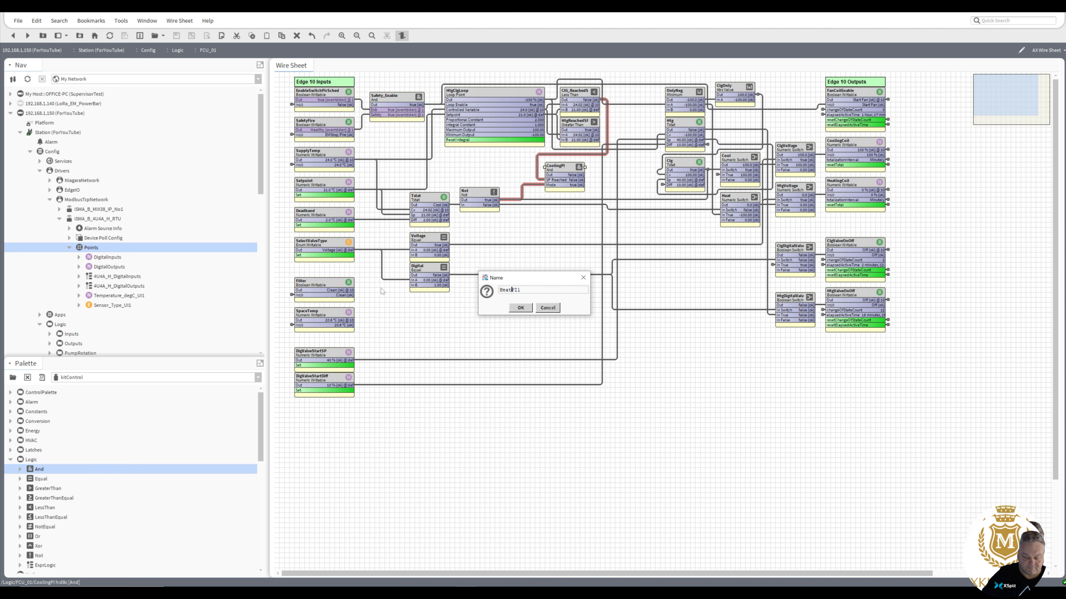
{"action": "type", "text": "ing"}
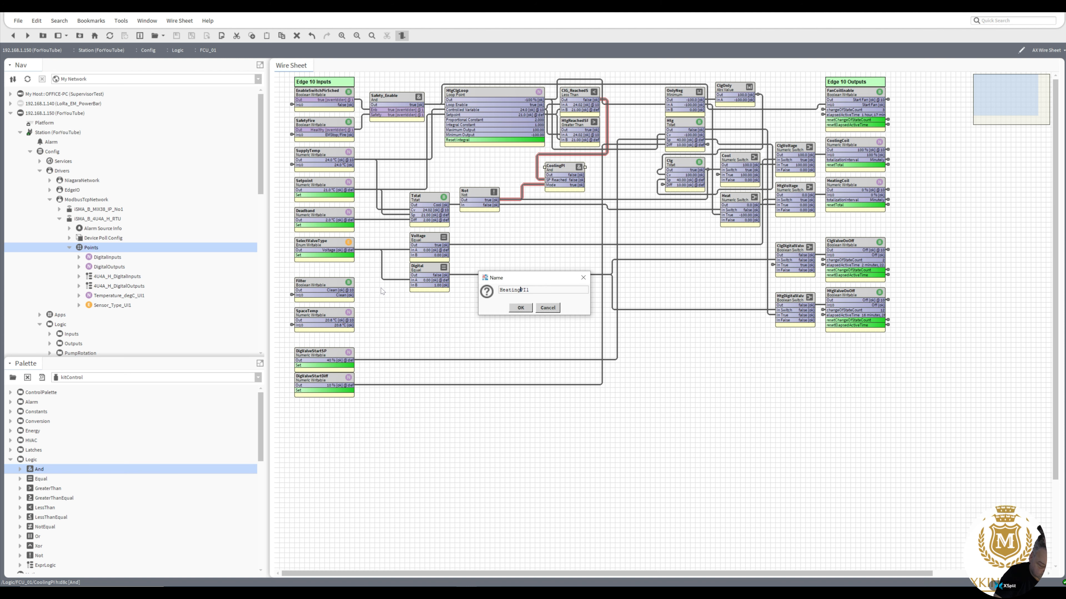
{"action": "left_click", "coordinate": [532, 290]}
{"action": "key", "text": "BackSpace"}
{"action": "left_click", "coordinate": [522, 309]}
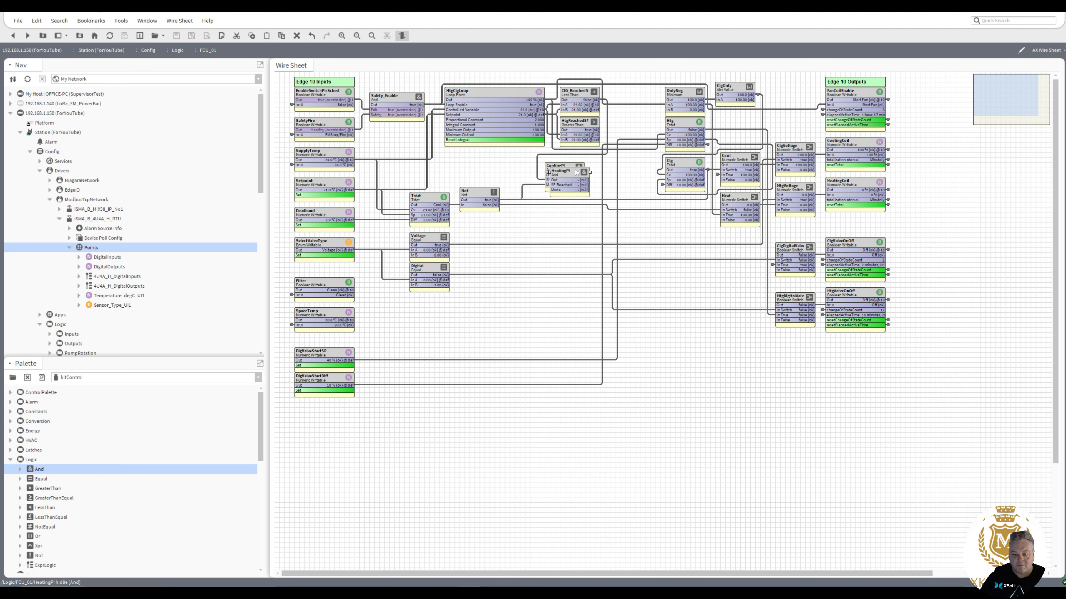
{"action": "left_click_drag", "start_coordinate": [567, 177], "coordinate": [562, 217]}
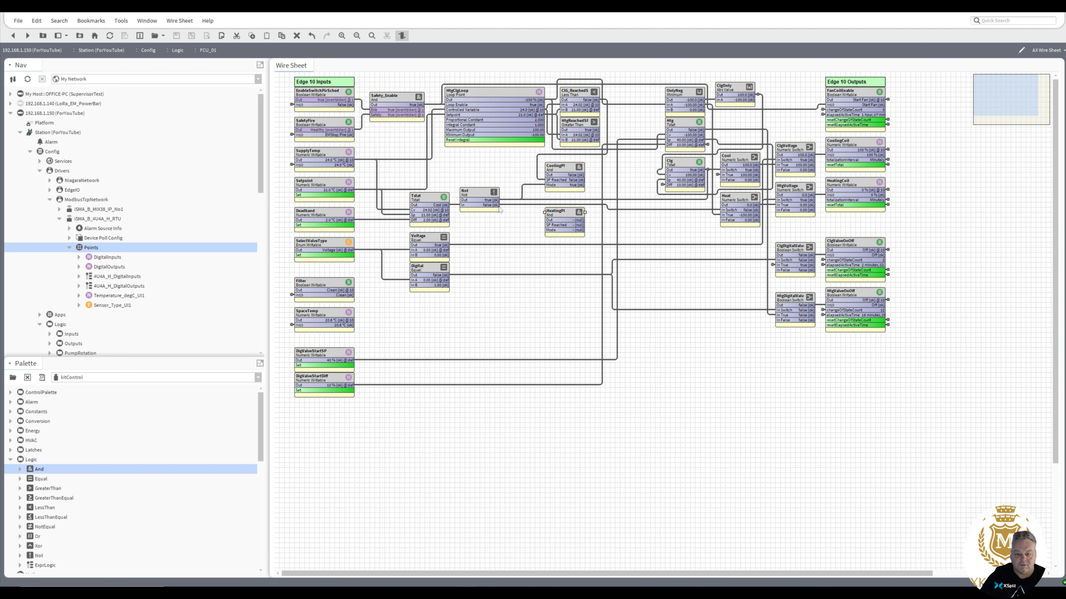
Link the Not block's In value to HeatingPI's Mode and HtgReachedSP's output to HeatingPI's SP Reached.
{"action": "left_click_drag", "start_coordinate": [499, 207], "coordinate": [550, 230]}
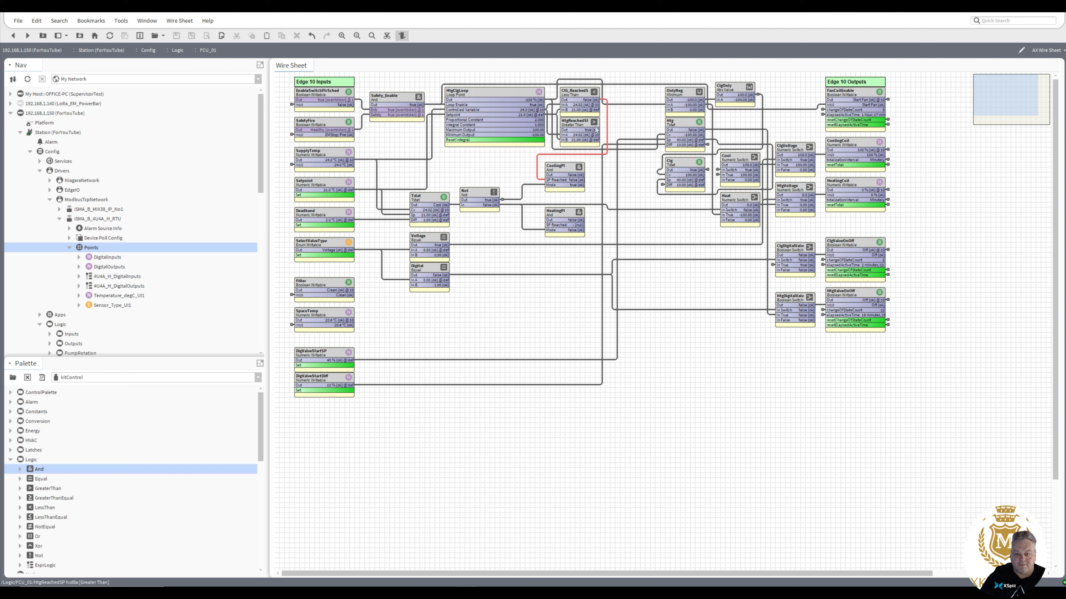
{"action": "left_click_drag", "start_coordinate": [597, 131], "coordinate": [548, 225]}
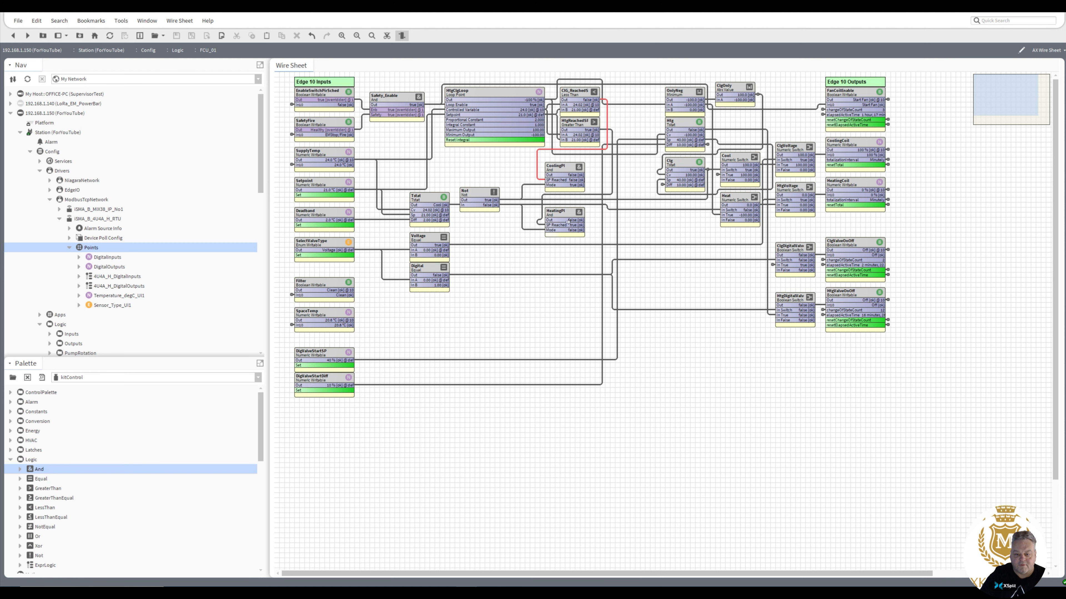
Move HeatingPI directly beneath CoolingPI and shift both And blocks closer to the Not block.
{"action": "left_click", "coordinate": [564, 208]}
{"action": "left_click_drag", "start_coordinate": [565, 204], "coordinate": [563, 199]}
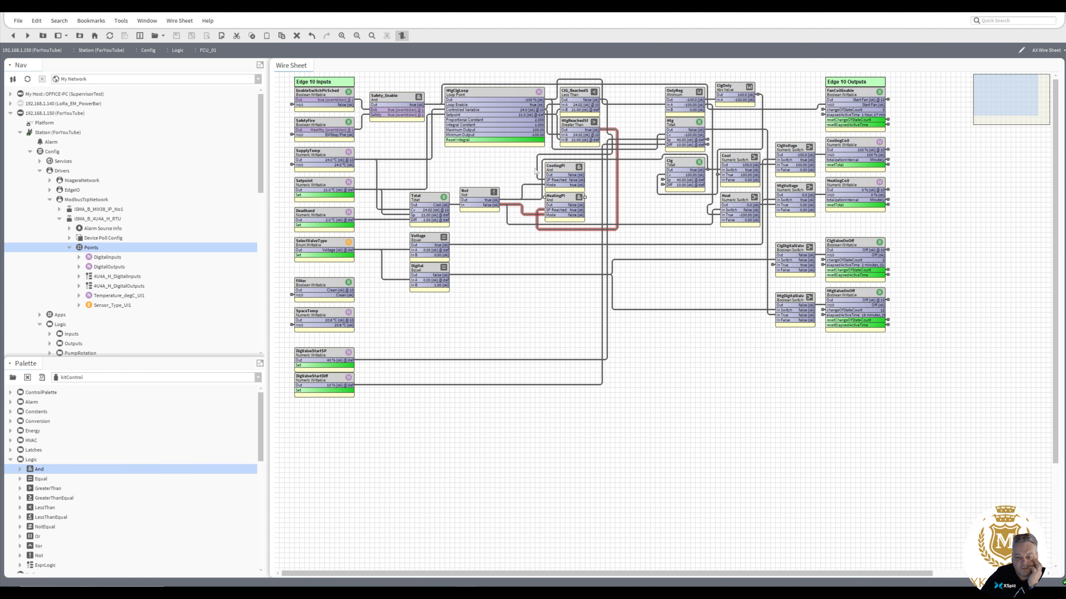
{"action": "left_click_drag", "start_coordinate": [623, 255], "coordinate": [538, 173]}
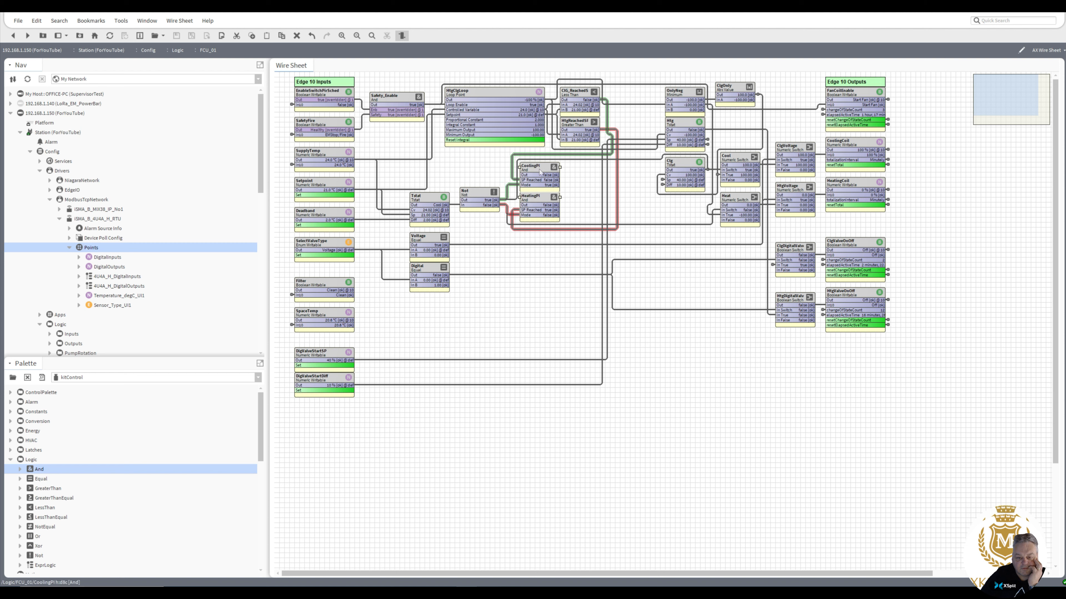
{"action": "left_click", "coordinate": [536, 306]}
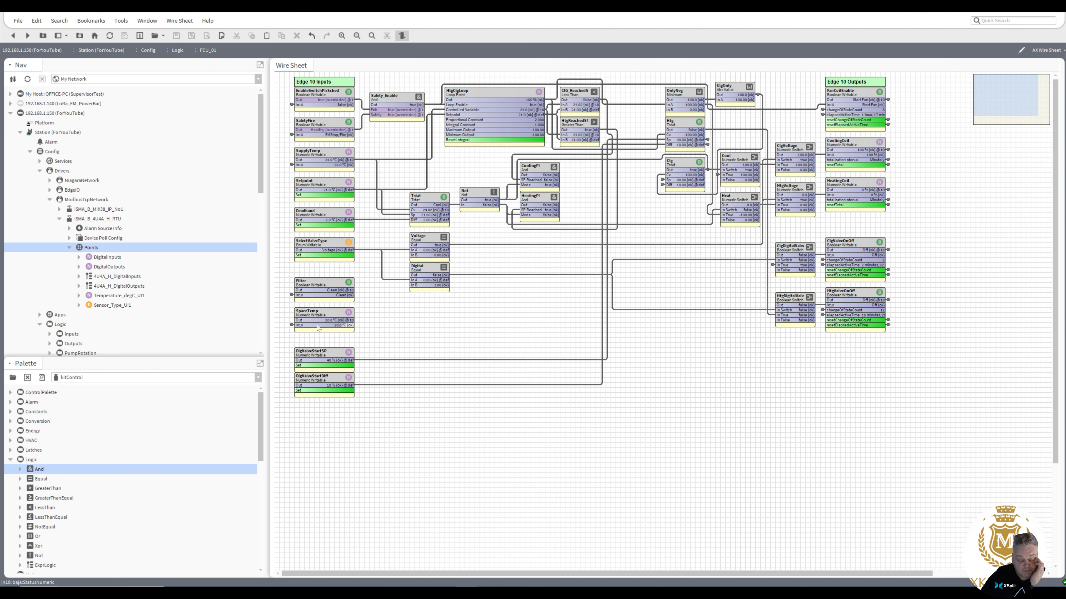
Add a NumericSwitch from the kitControl Util components, name it PI, and place it beside the CoolingPI block.
{"action": "left_click_drag", "start_coordinate": [260, 415], "coordinate": [256, 524]}
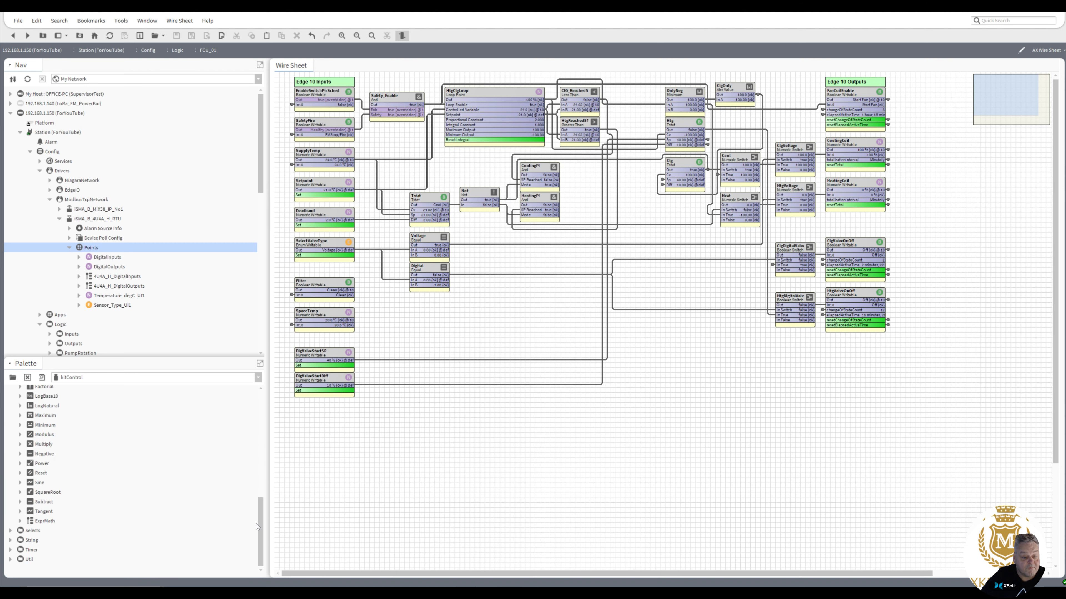
{"action": "left_click", "coordinate": [11, 560]}
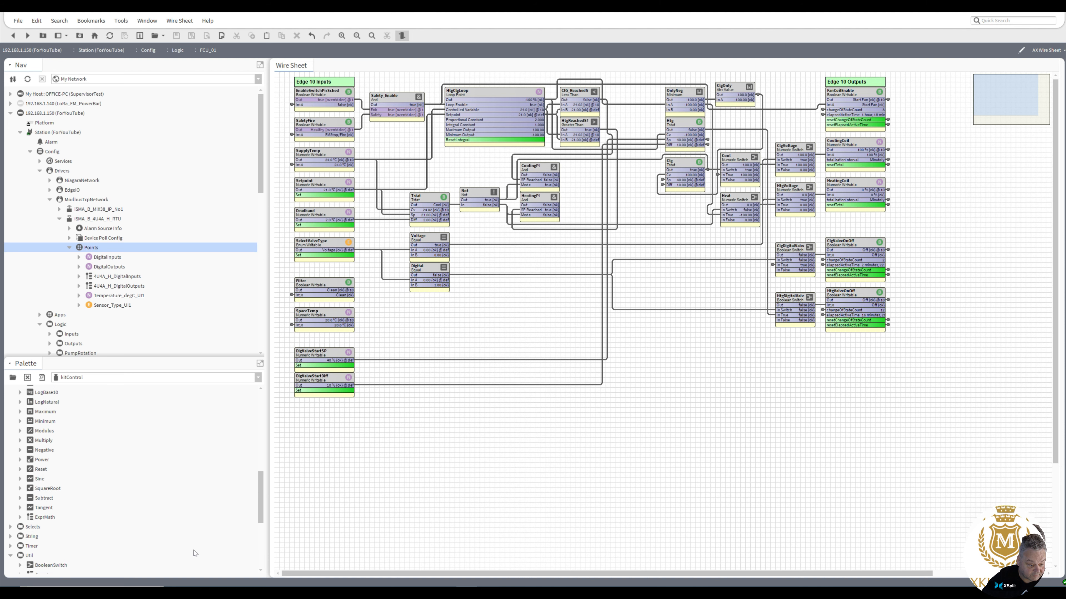
{"action": "left_click_drag", "start_coordinate": [264, 505], "coordinate": [260, 551]}
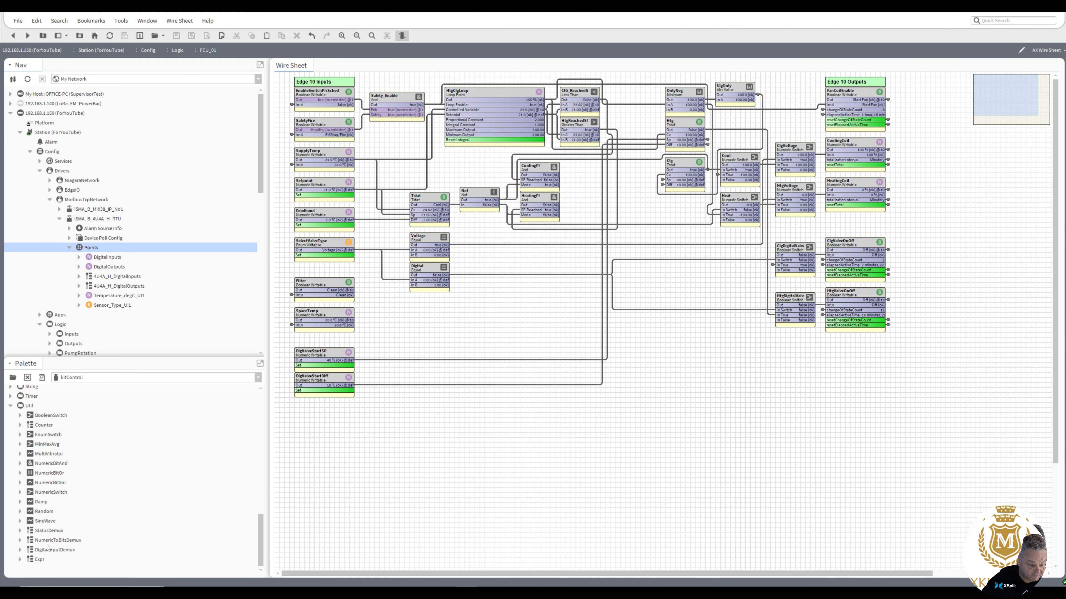
{"action": "left_click_drag", "start_coordinate": [41, 496], "coordinate": [541, 258]}
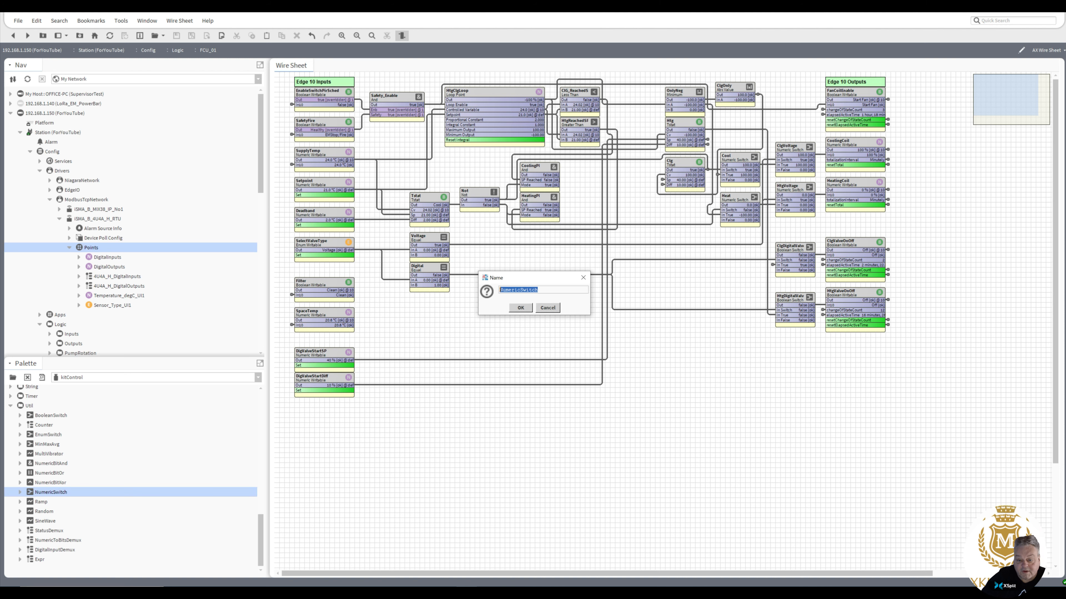
{"action": "type", "text": "PI"}
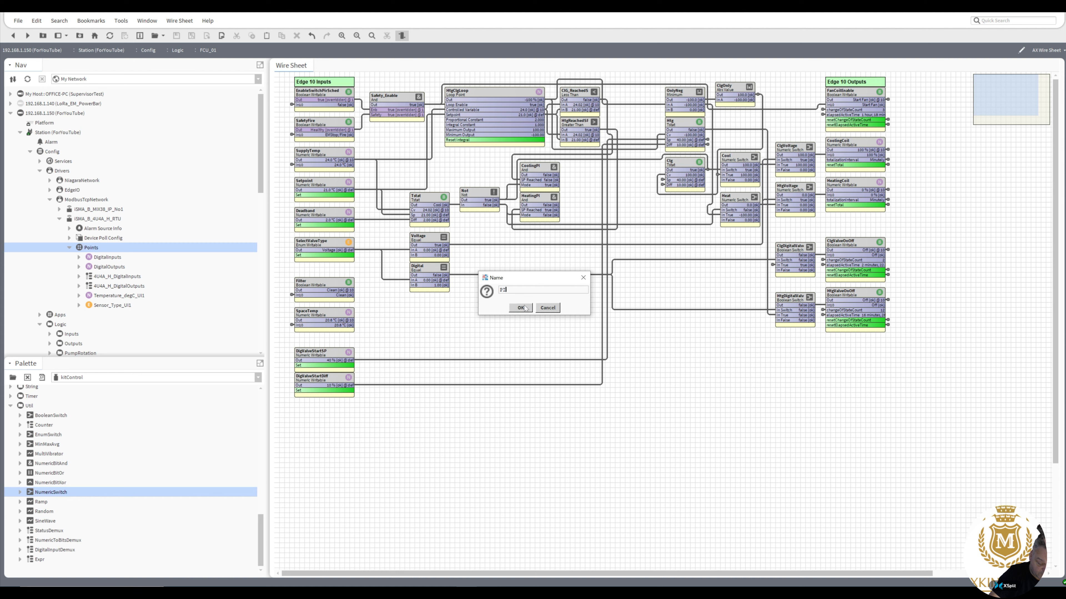
{"action": "left_click", "coordinate": [520, 308]}
{"action": "left_click_drag", "start_coordinate": [560, 266], "coordinate": [608, 168]}
Duplicate the PI numeric switch as Int and place the copy directly below it.
{"action": "right_click", "coordinate": [608, 167]}
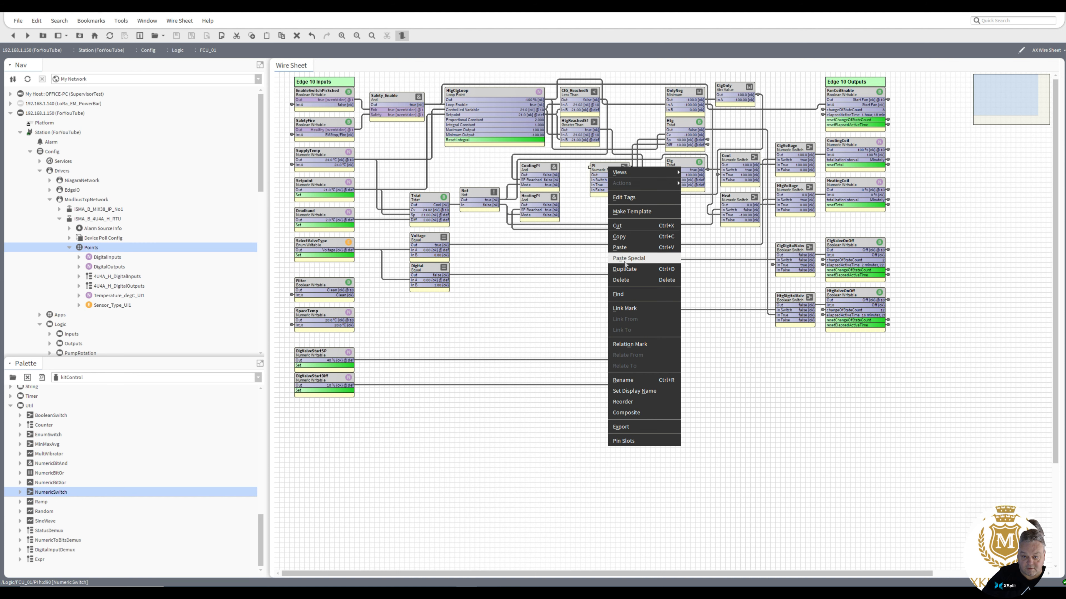
{"action": "left_click", "coordinate": [624, 270]}
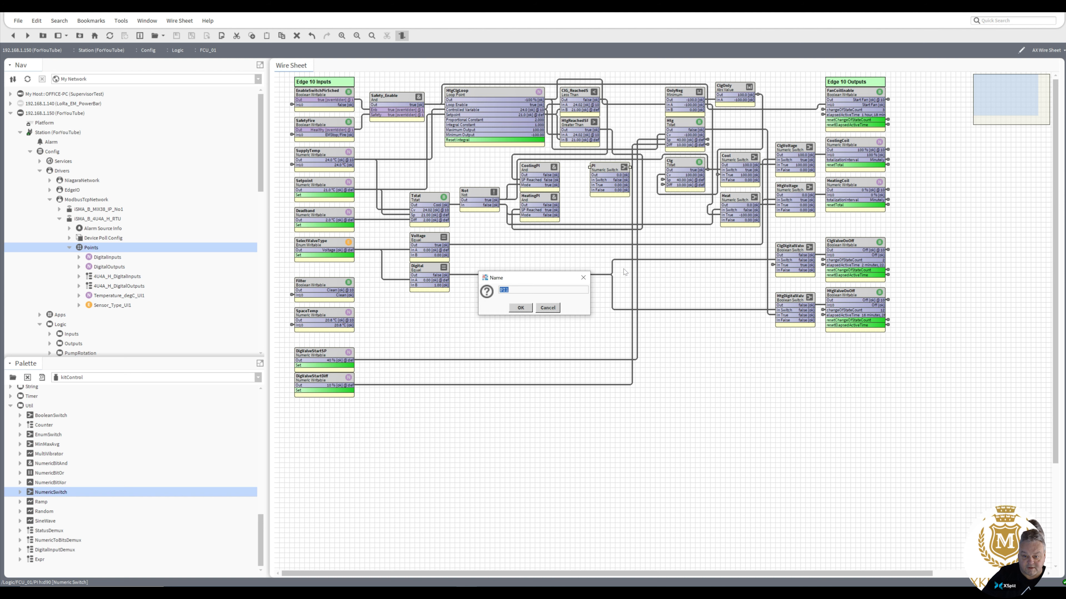
{"action": "type", "text": "Int"}
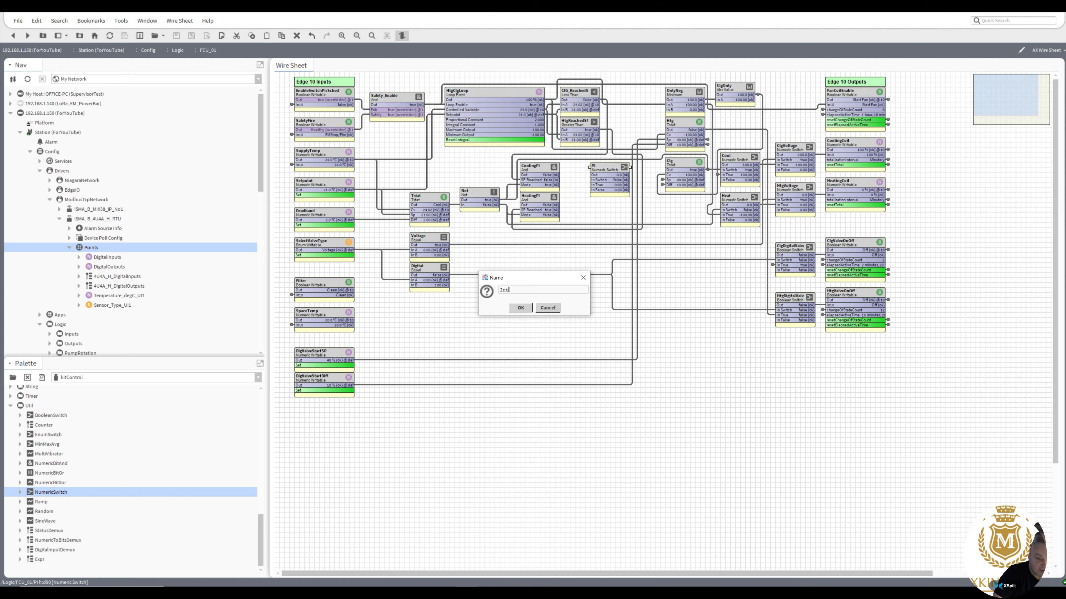
{"action": "key", "text": "Return"}
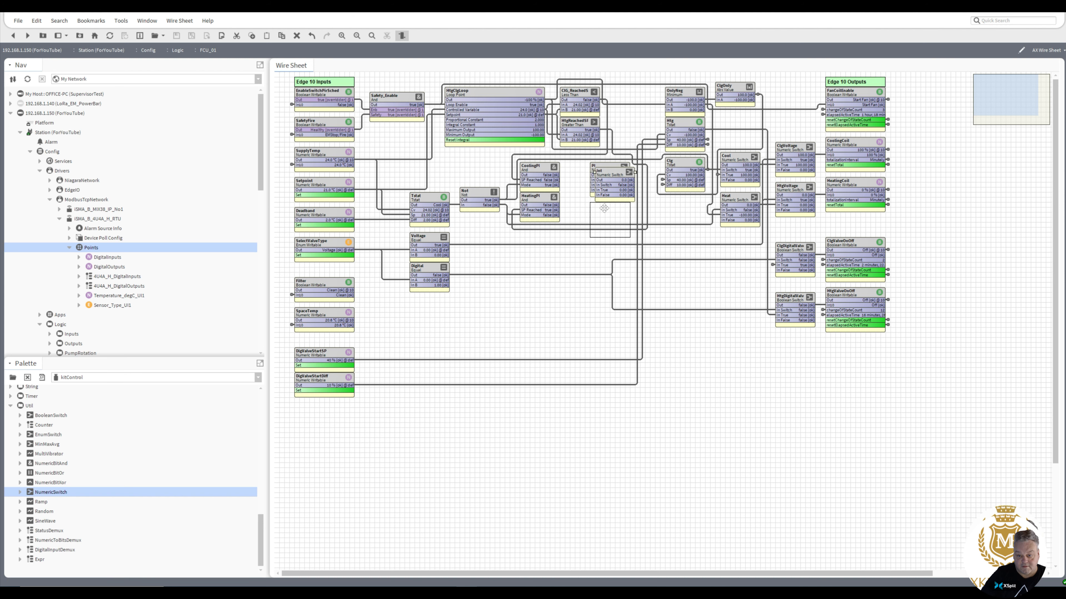
{"action": "left_click", "coordinate": [605, 205]}
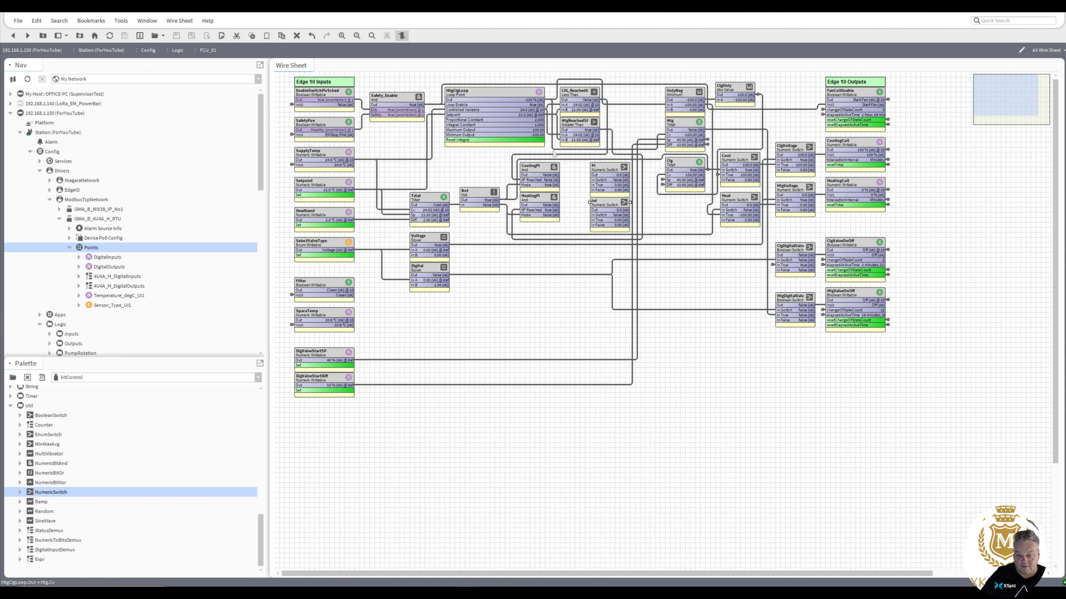
Set the PI switch's In False to 2 and In True to 4, save, and return to the wire sheet.
{"action": "double_click", "coordinate": [609, 168]}
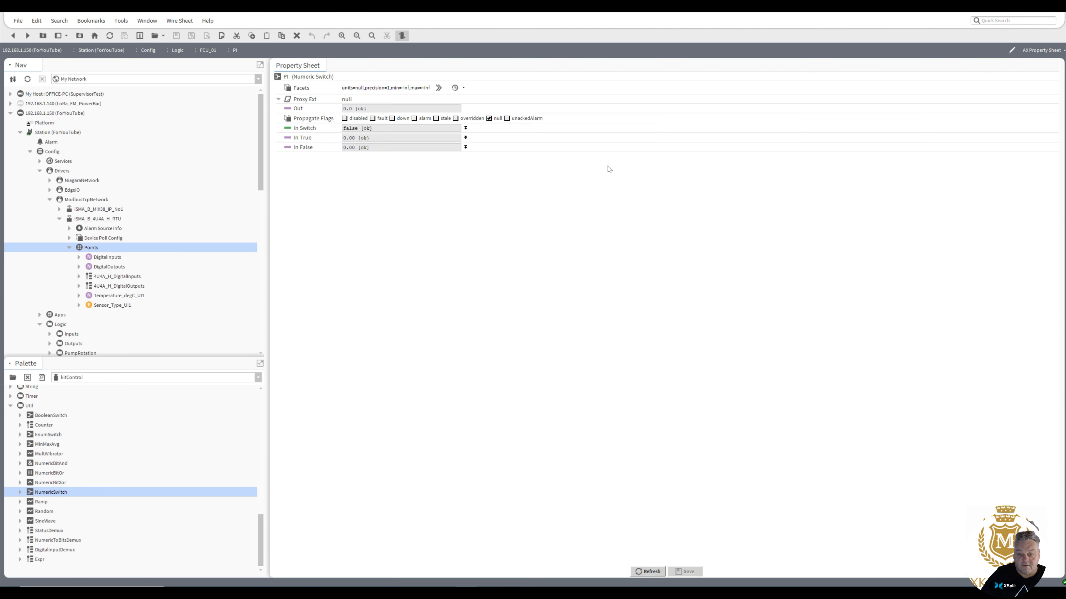
{"action": "left_click", "coordinate": [465, 147]}
{"action": "double_click", "coordinate": [384, 156]}
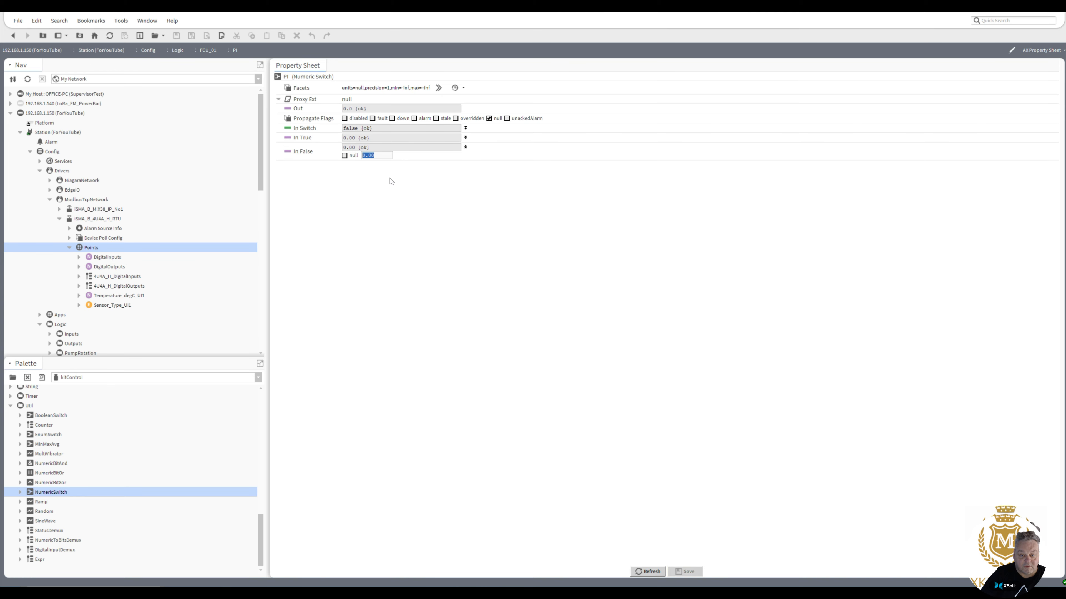
{"action": "type", "text": "2"}
{"action": "left_click", "coordinate": [466, 137]}
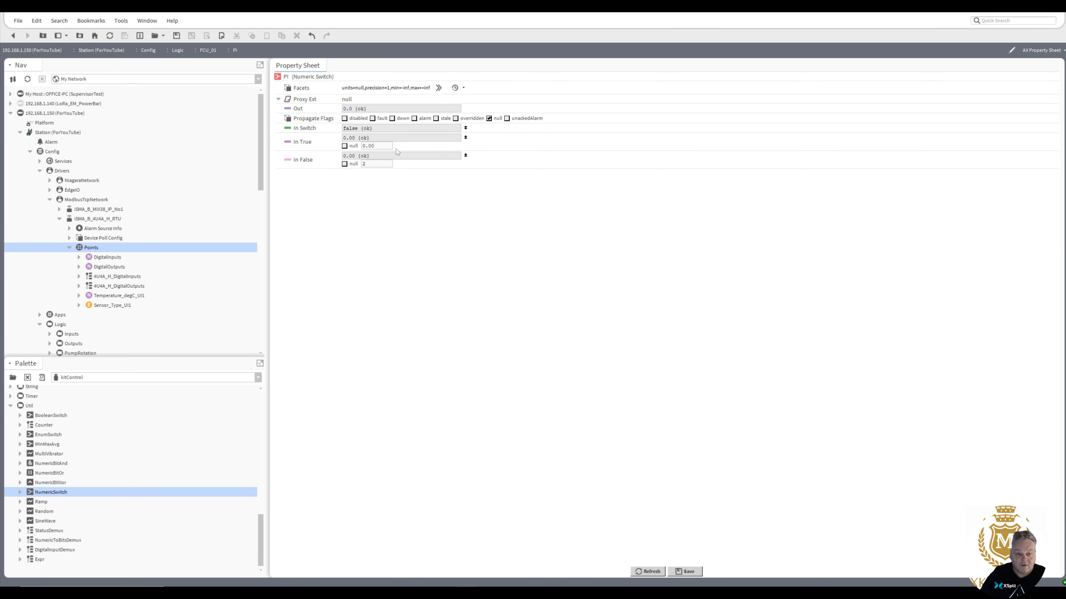
{"action": "type", "text": "4"}
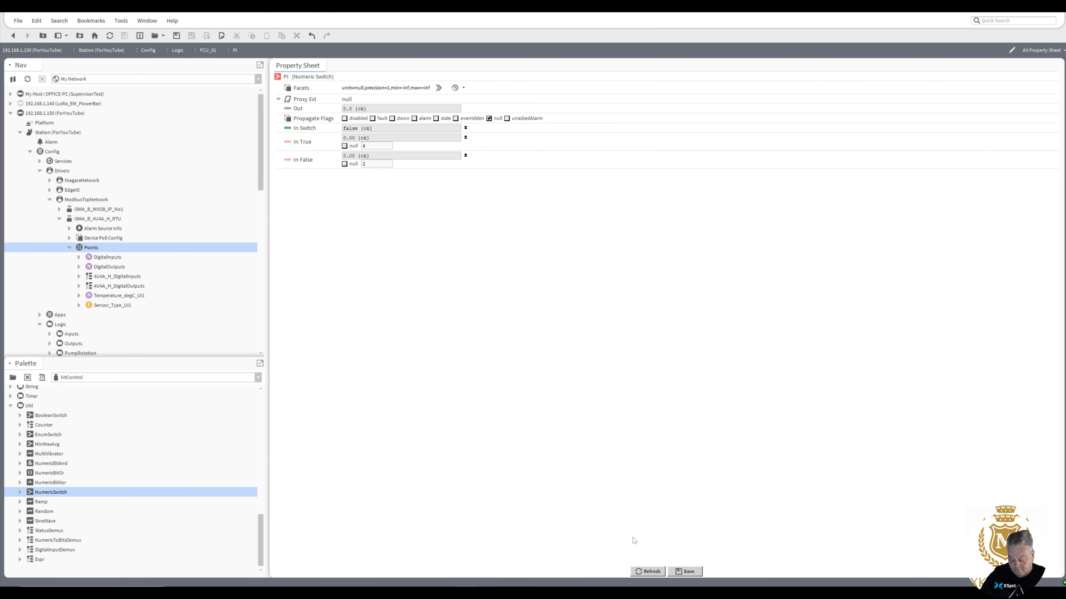
{"action": "left_click", "coordinate": [684, 571]}
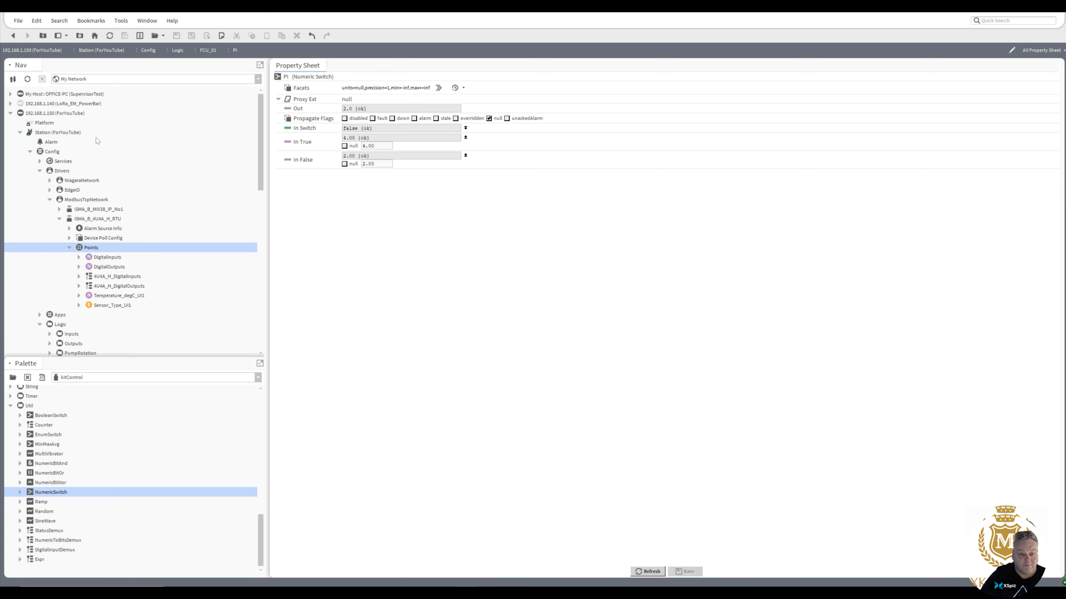
{"action": "left_click", "coordinate": [13, 35]}
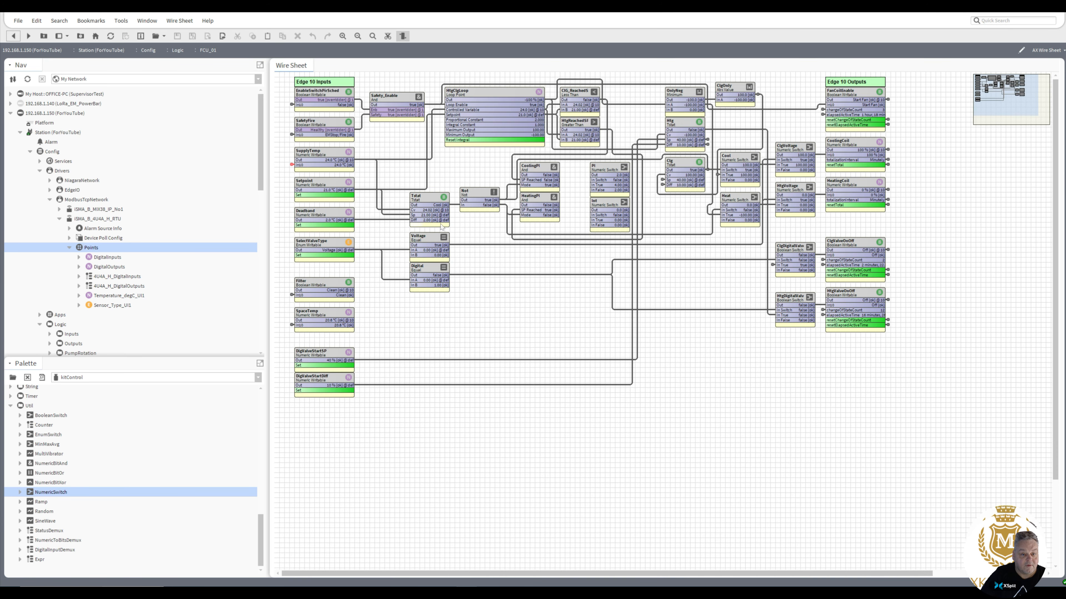
Set the Int switch's In False to 1 and In True to 2, save, and return to the wire sheet.
{"action": "double_click", "coordinate": [610, 212]}
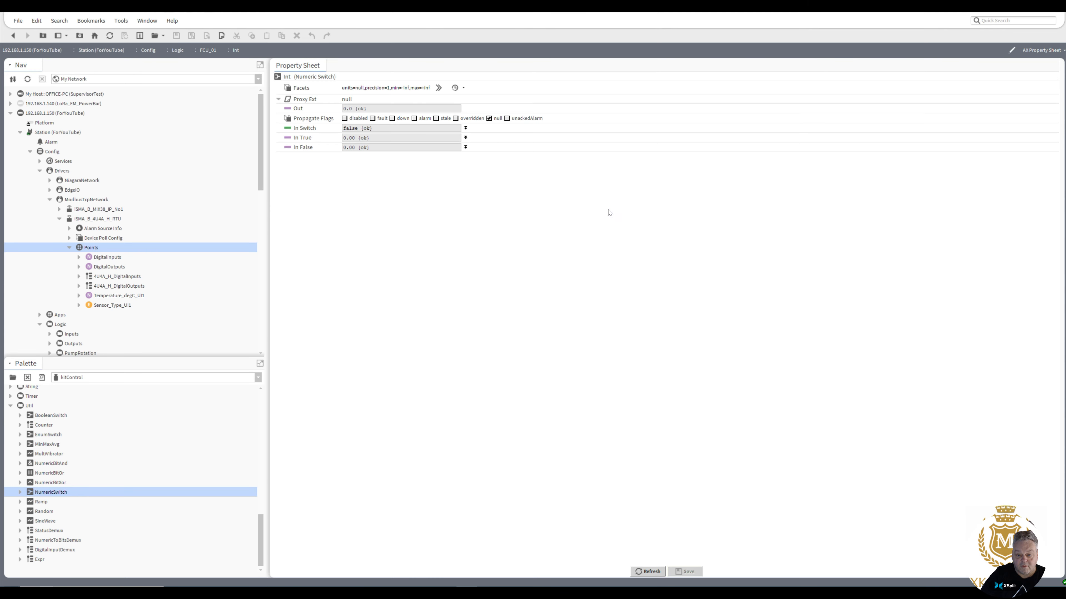
{"action": "left_click", "coordinate": [465, 147]}
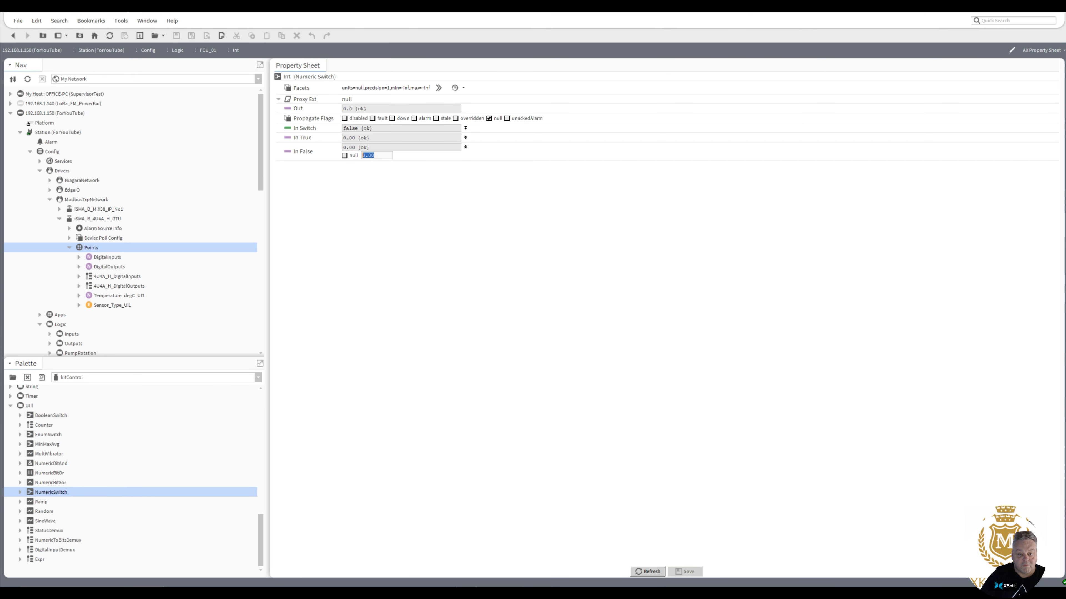
{"action": "type", "text": "1"}
{"action": "left_click", "coordinate": [465, 138]}
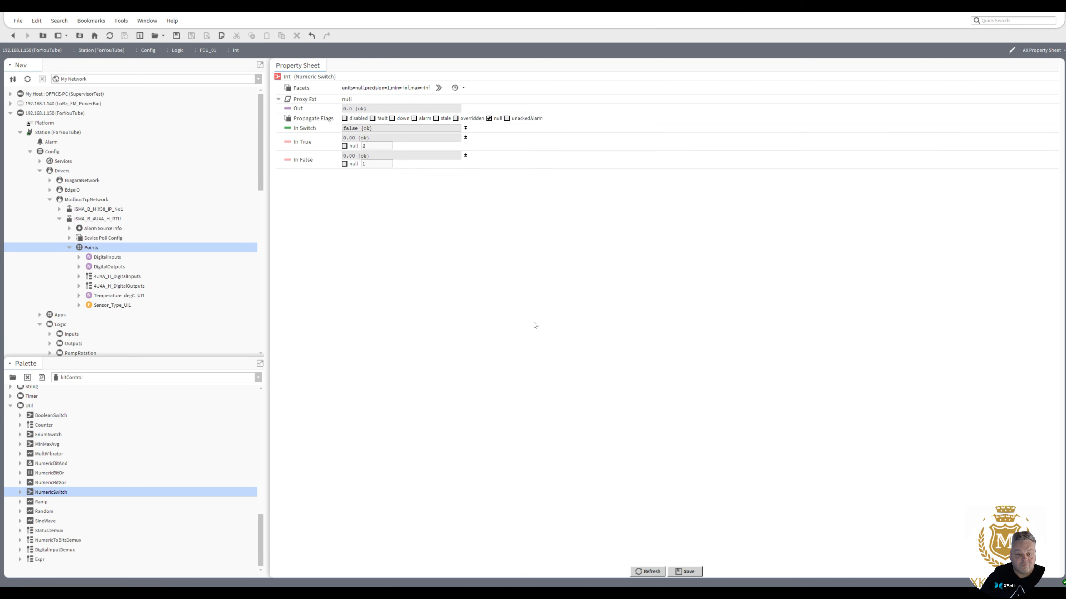
{"action": "left_click", "coordinate": [684, 572]}
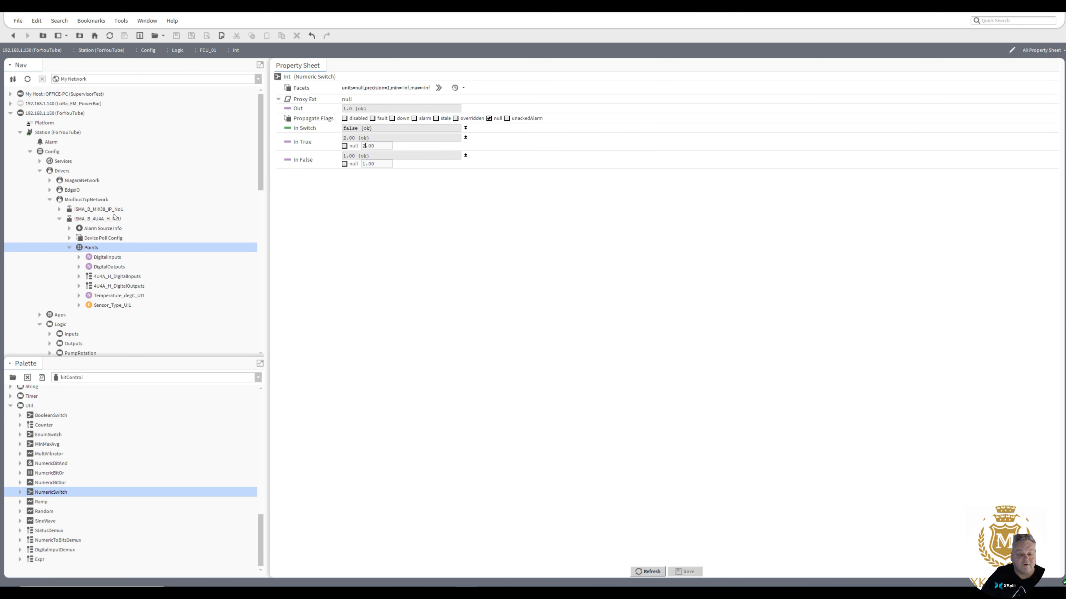
{"action": "left_click", "coordinate": [13, 36]}
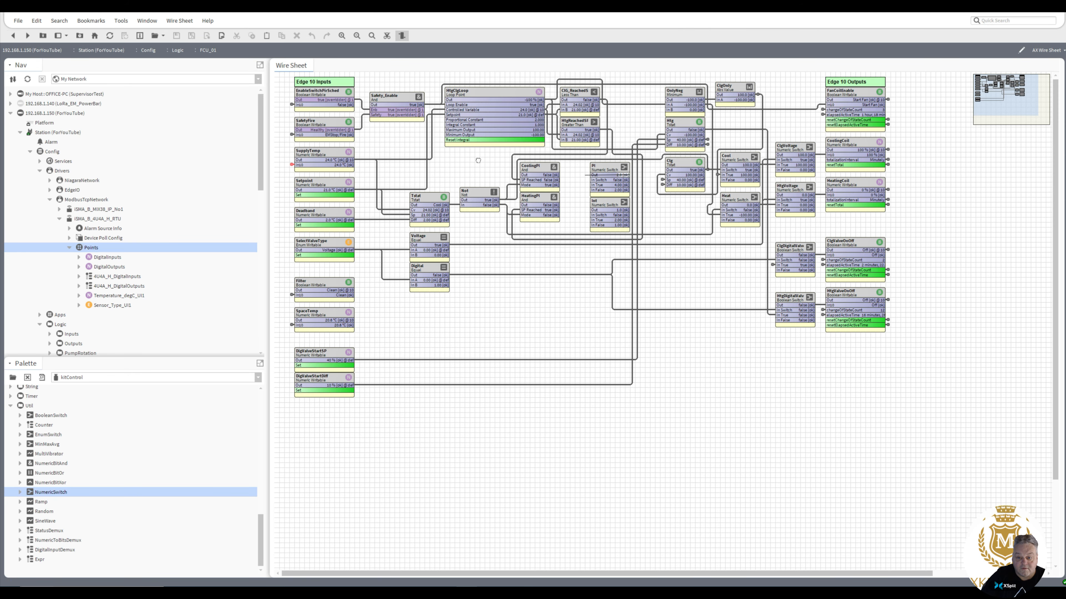
Link the PI switch's output to HtgClgLoop's Proportional Constant and the Int switch's output to its Integral Constant.
{"action": "left_click_drag", "start_coordinate": [478, 161], "coordinate": [446, 119]}
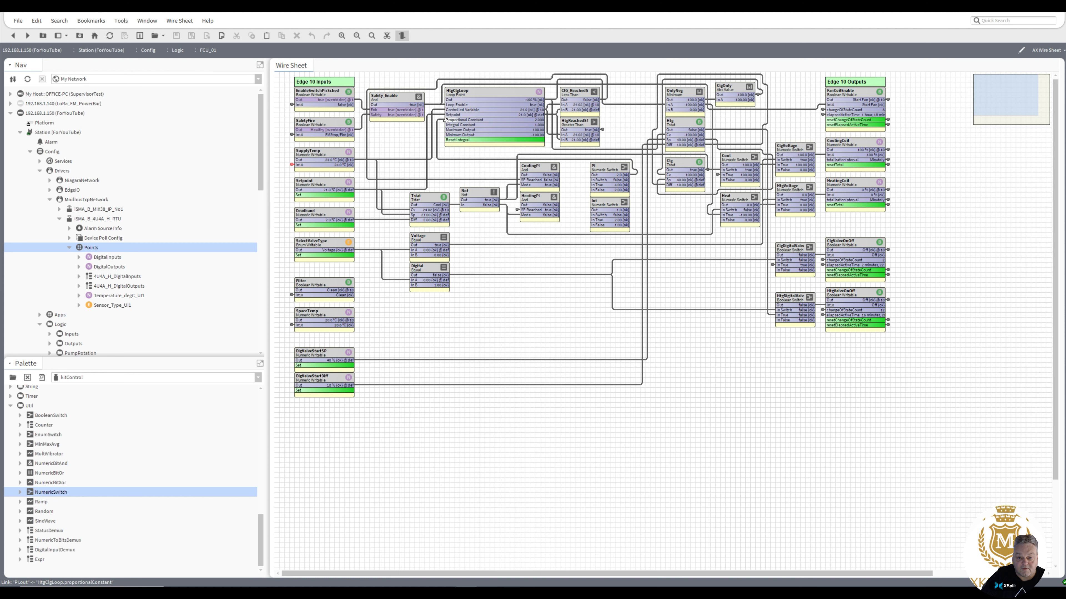
{"action": "left_click_drag", "start_coordinate": [625, 210], "coordinate": [446, 125]}
{"action": "left_click_drag", "start_coordinate": [443, 125], "coordinate": [443, 125]}
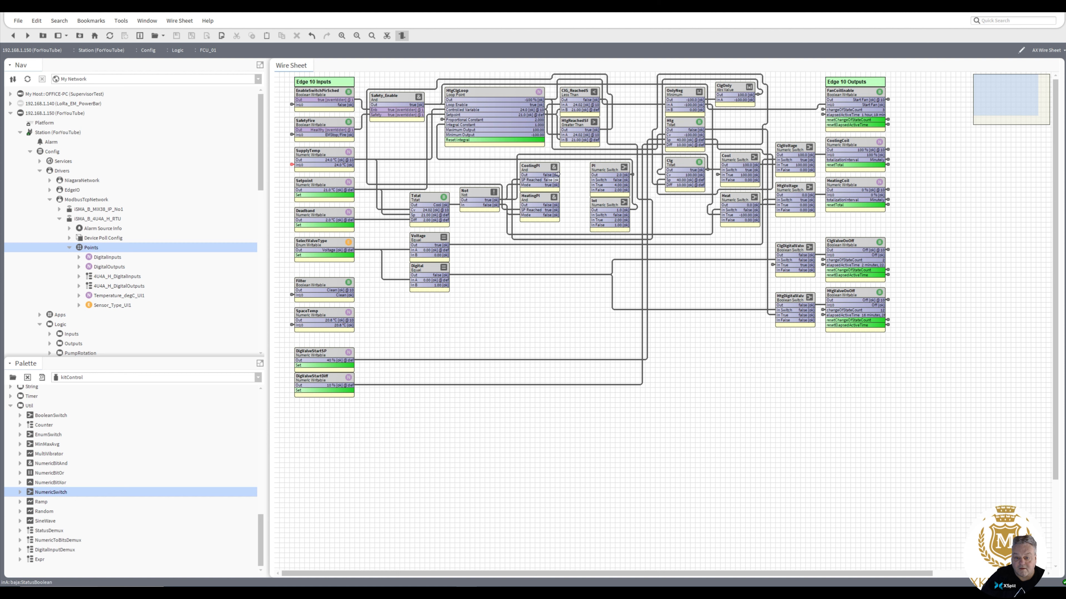
Add an Or block from the kitControl palette below the CoolingPI and HeatingPI And blocks and name it ChgPI.
{"action": "left_click", "coordinate": [540, 171]}
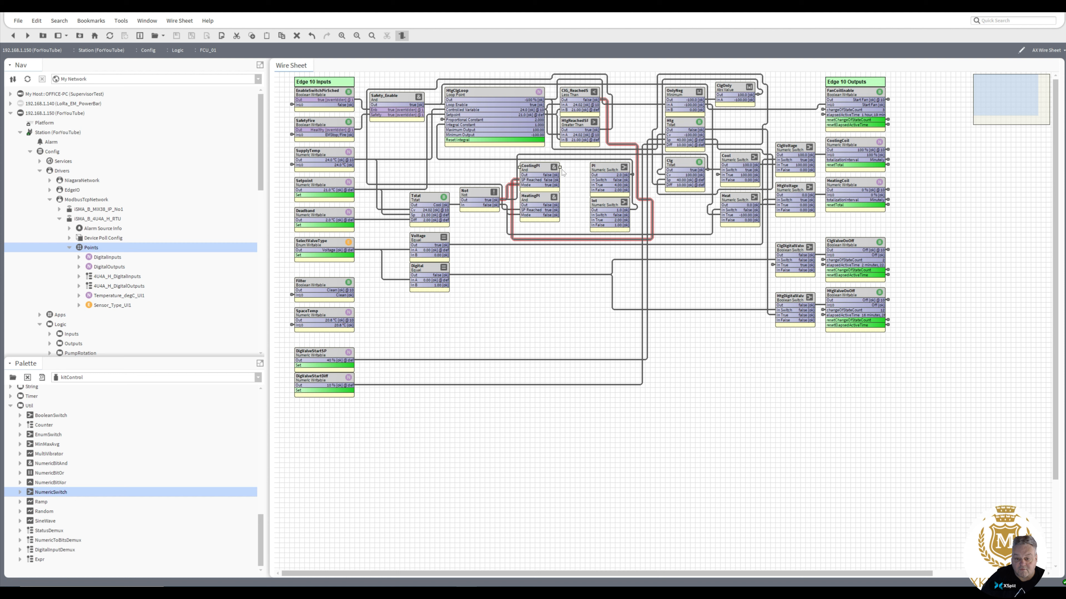
{"action": "left_click", "coordinate": [543, 198]}
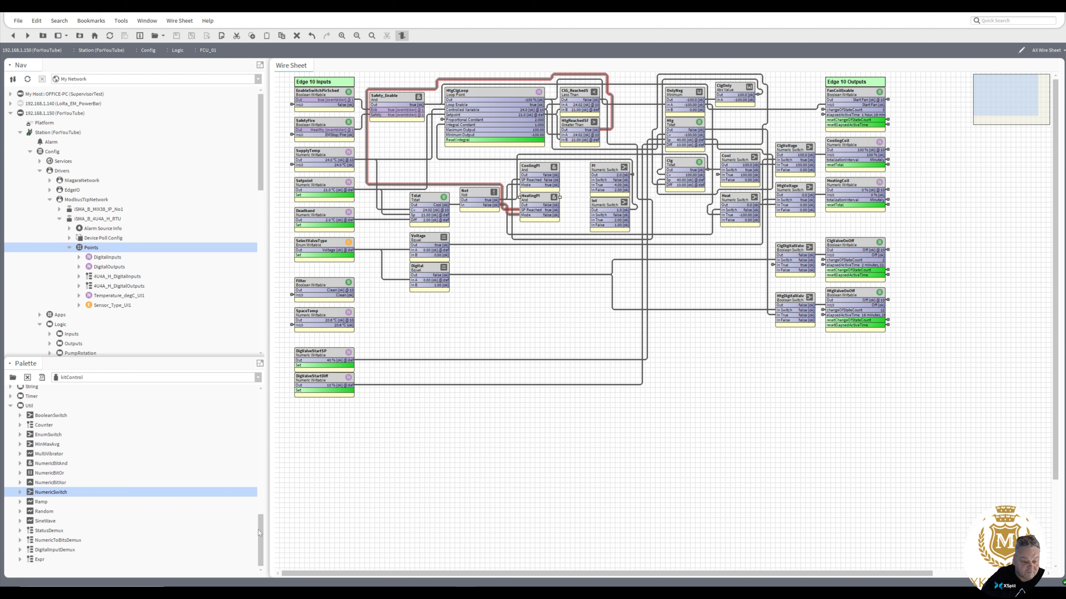
{"action": "left_click_drag", "start_coordinate": [258, 530], "coordinate": [260, 438]}
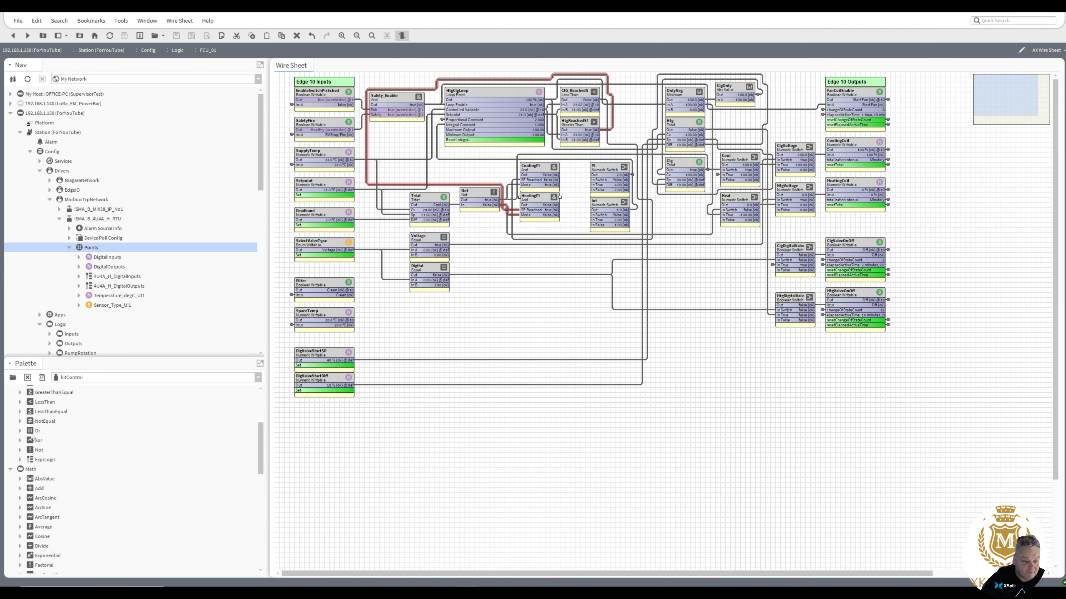
{"action": "left_click_drag", "start_coordinate": [31, 435], "coordinate": [548, 290]}
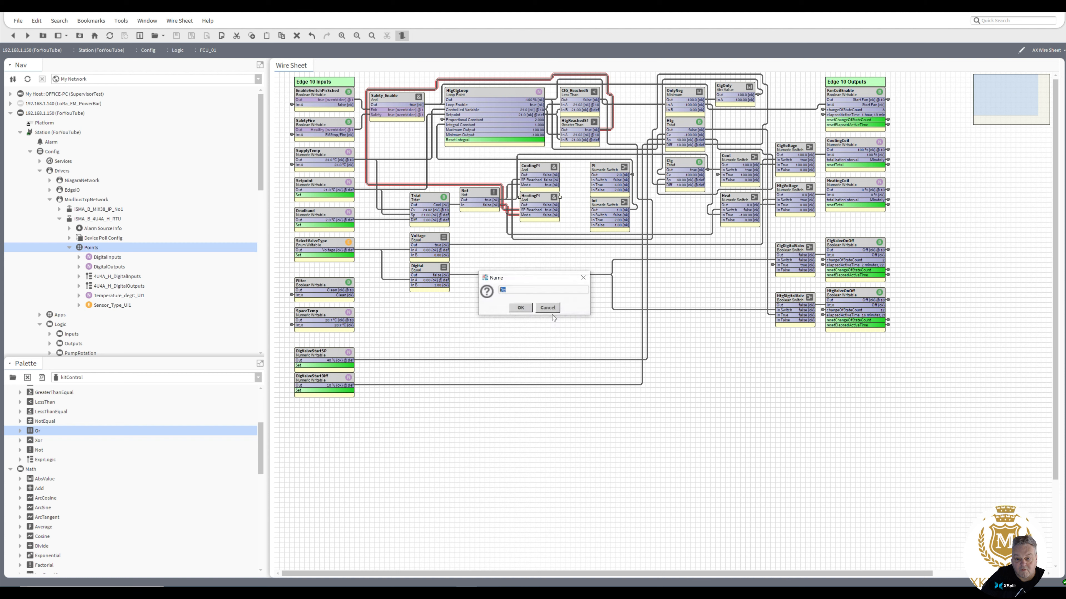
{"action": "type", "text": "ChgPI"}
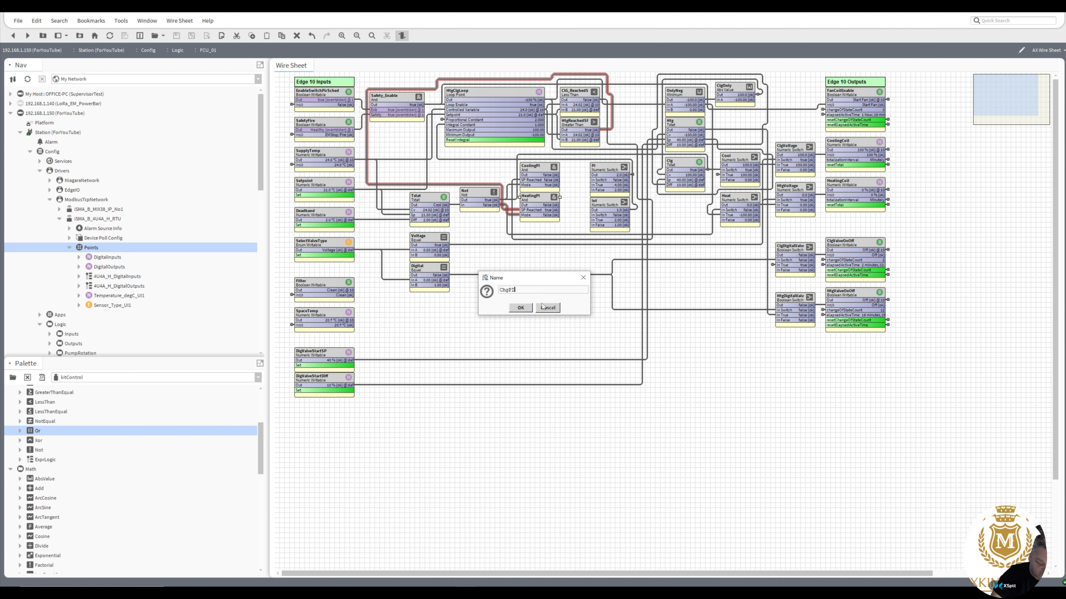
{"action": "left_click", "coordinate": [520, 308]}
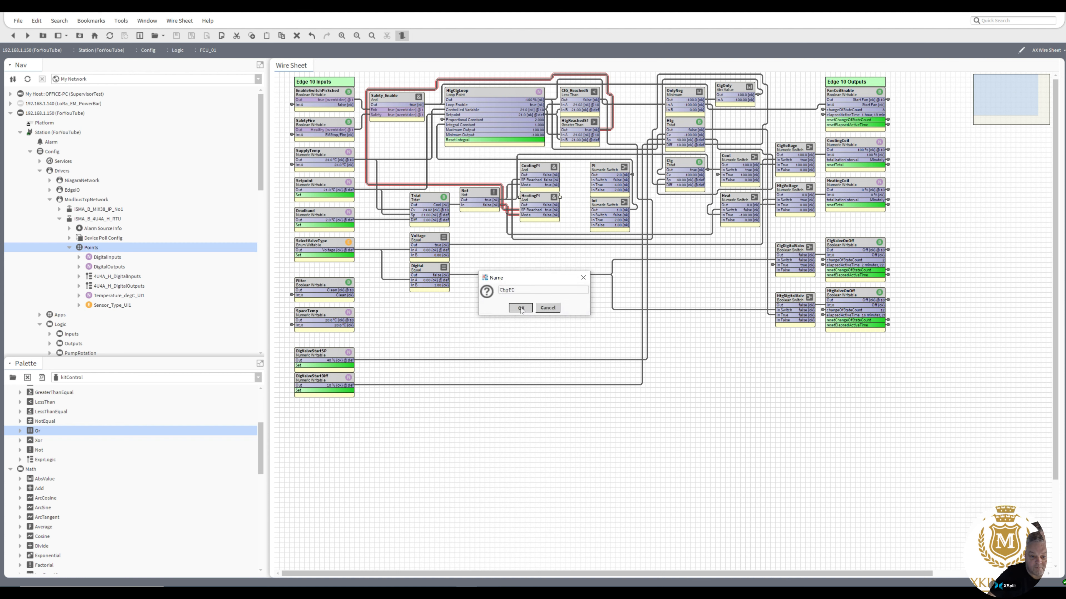
Link the CoolingPI and HeatingPI outputs to ChgPI's inputs, and ChgPI's output to In Switch on the PI and Int switches.
{"action": "mouse_move", "coordinate": [554, 174]}
{"action": "left_mouse_down"}
{"action": "mouse_move", "coordinate": [556, 252]}
{"action": "mouse_move", "coordinate": [542, 295]}
{"action": "left_mouse_up"}
{"action": "left_click_drag", "start_coordinate": [554, 205], "coordinate": [593, 180]}
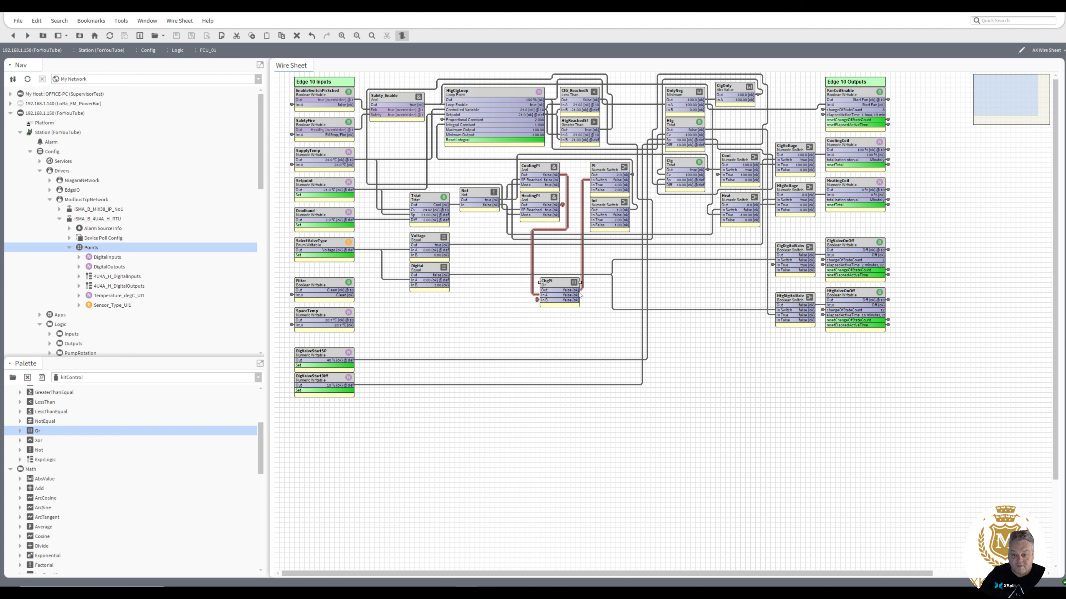
{"action": "left_click_drag", "start_coordinate": [579, 295], "coordinate": [592, 215]}
Shift the And, Not, Total, Voltage and Digital blocks left and place ChgPI between the And blocks and the numeric switches.
{"action": "left_click_drag", "start_coordinate": [560, 285], "coordinate": [560, 260]}
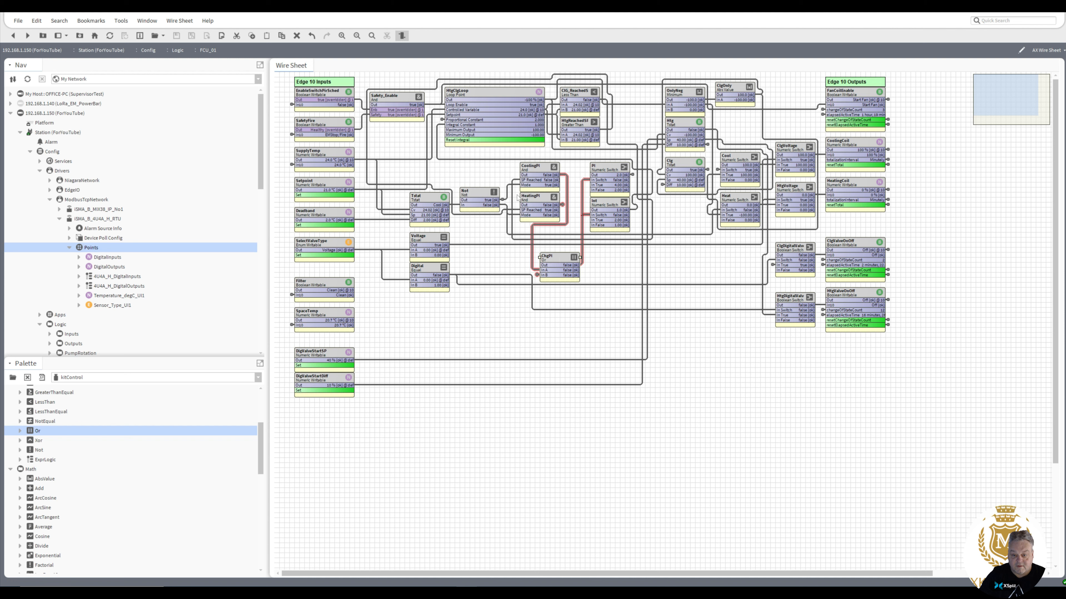
{"action": "left_click_drag", "start_coordinate": [502, 157], "coordinate": [578, 232]}
{"action": "left_click_drag", "start_coordinate": [552, 174], "coordinate": [539, 170]}
{"action": "left_click_drag", "start_coordinate": [376, 317], "coordinate": [558, 147]}
{"action": "left_click_drag", "start_coordinate": [425, 216], "coordinate": [386, 216]}
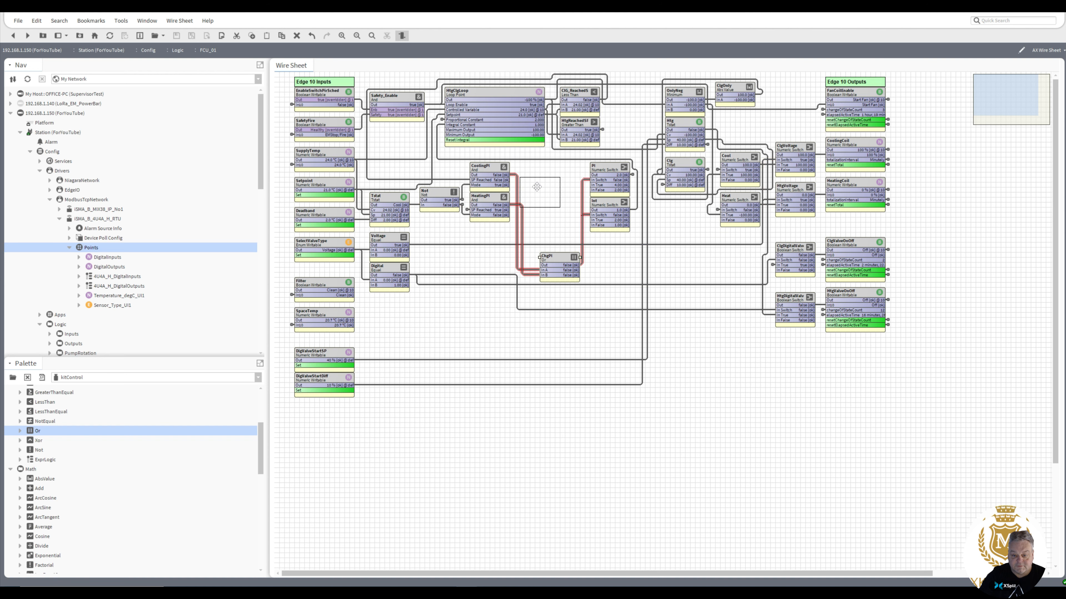
{"action": "left_click_drag", "start_coordinate": [559, 265], "coordinate": [555, 180]}
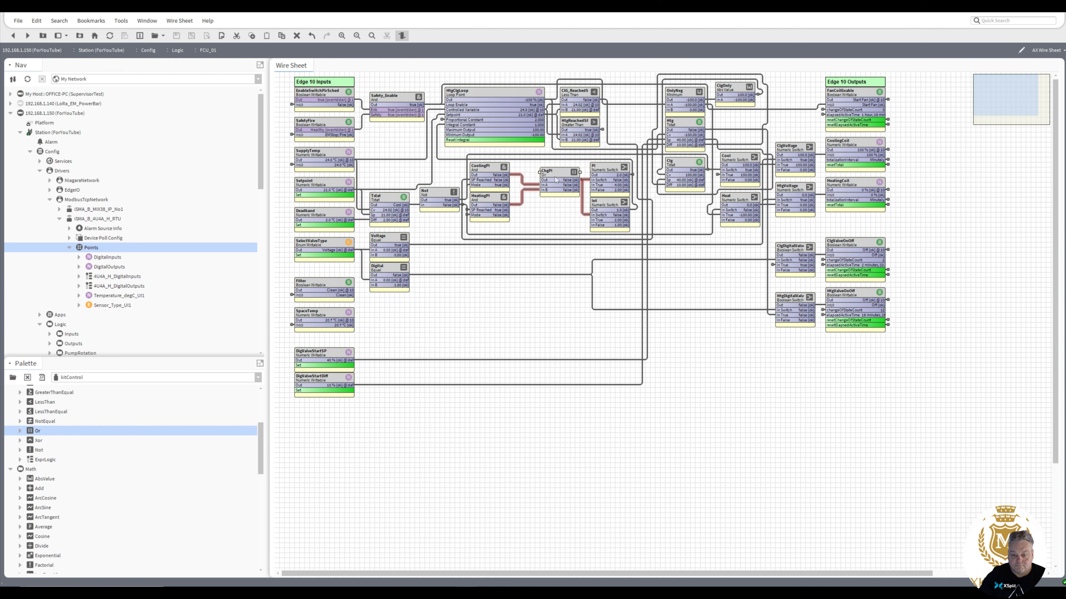
Move the CoolingPI and HeatingPI blocks right, closer to ChgPI, and nudge the Not block slightly right.
{"action": "left_click_drag", "start_coordinate": [525, 226], "coordinate": [514, 170]}
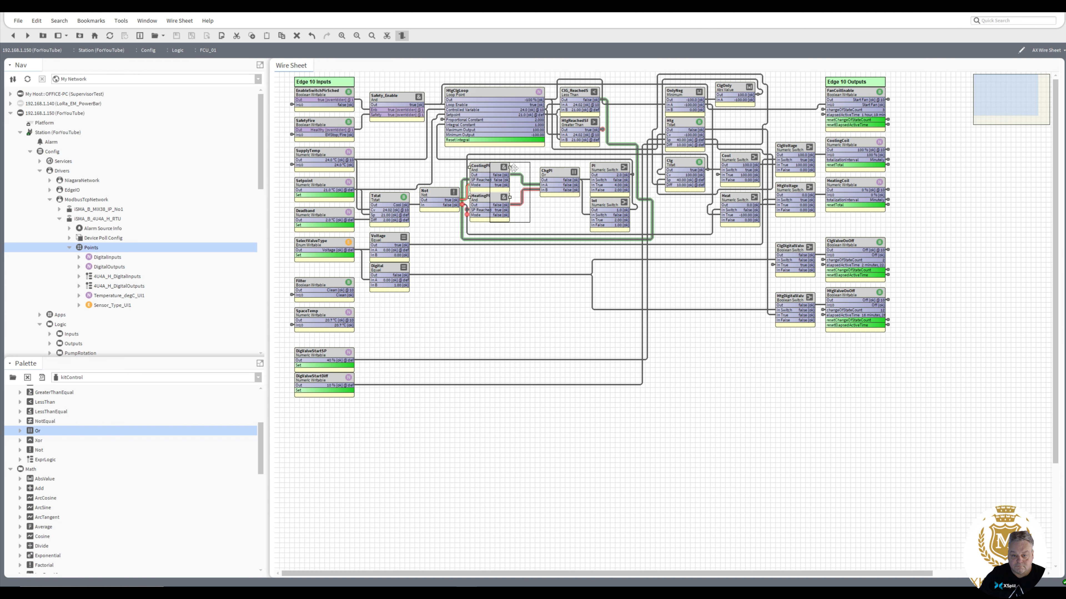
{"action": "left_click", "coordinate": [499, 304]}
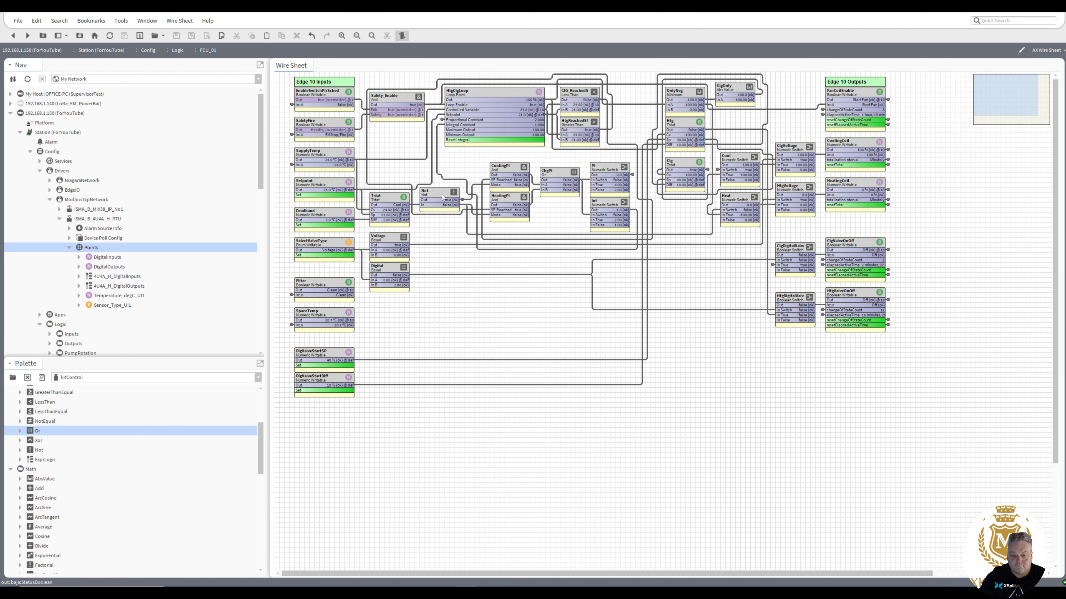
{"action": "left_click_drag", "start_coordinate": [443, 196], "coordinate": [448, 196]}
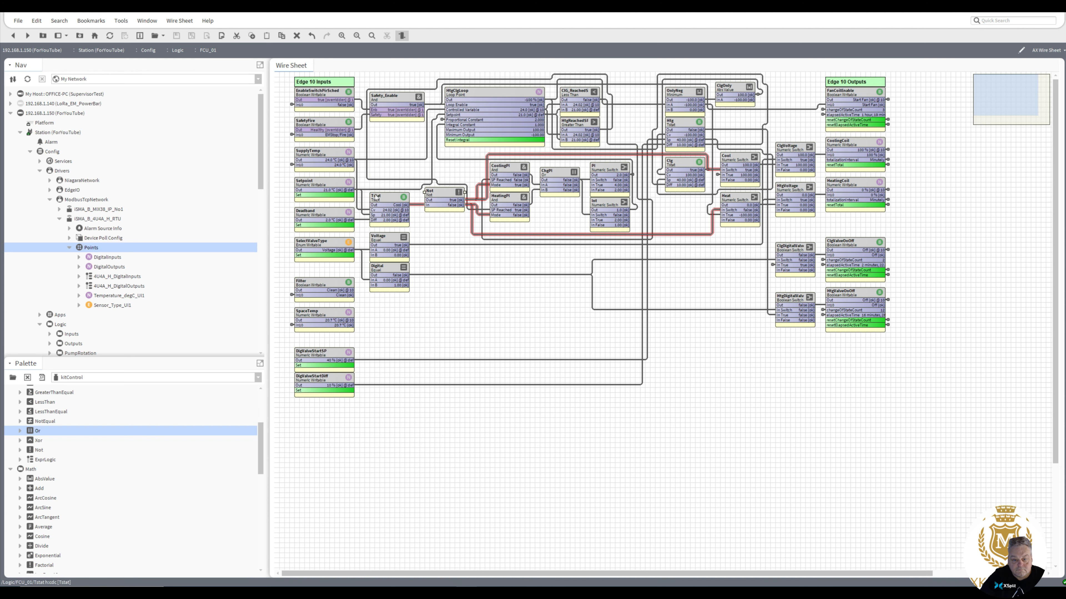
{"action": "left_click", "coordinate": [469, 347]}
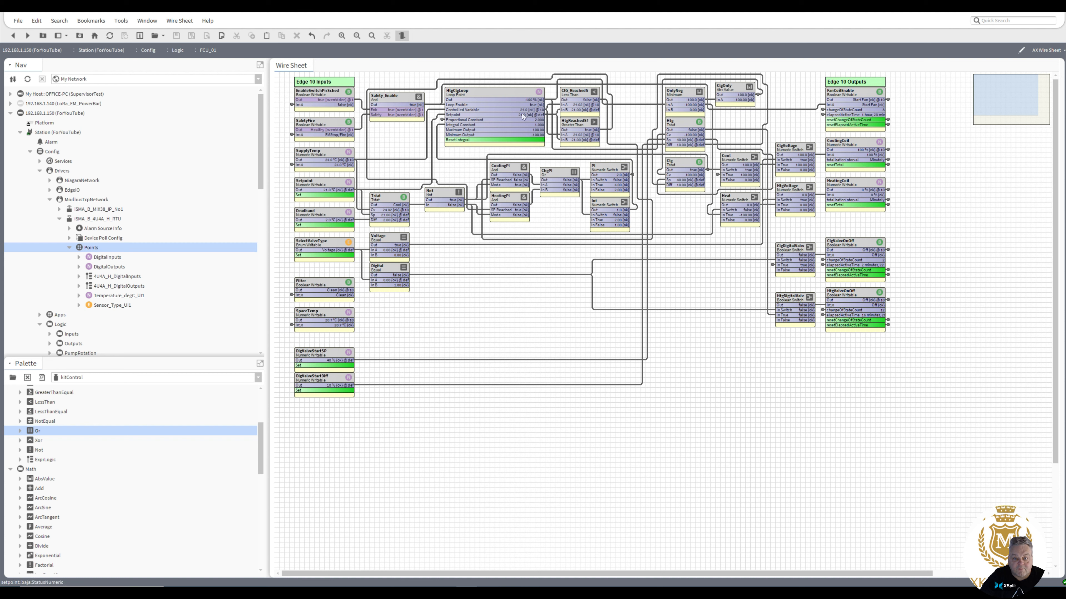
Apply an emergency override of 20 °C to the SupplyTemp point.
{"action": "right_click", "coordinate": [319, 152]}
{"action": "mouse_move", "coordinate": [331, 167]}
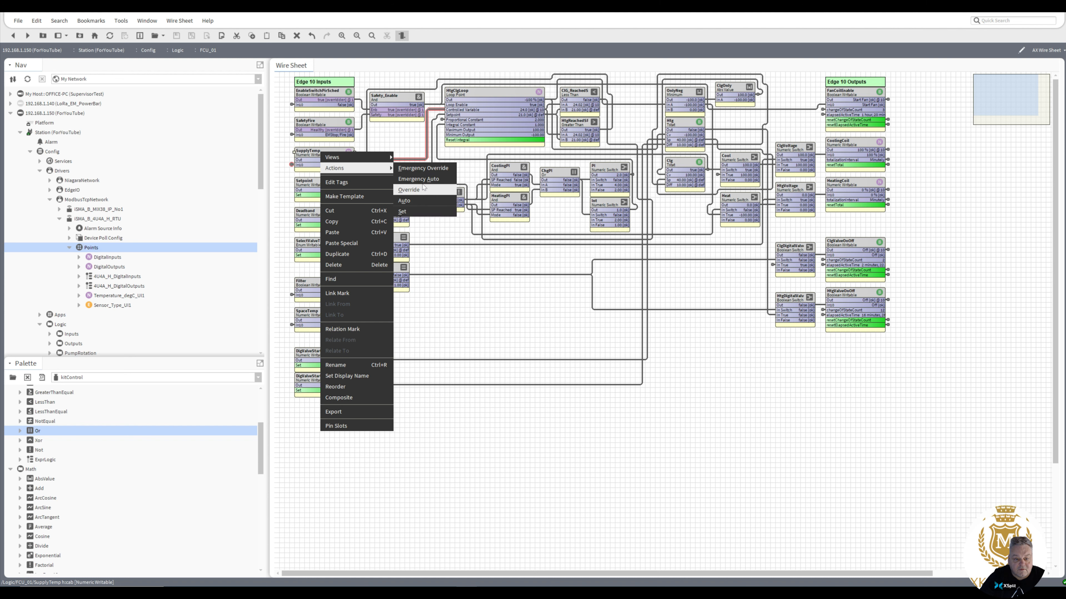
{"action": "left_click", "coordinate": [423, 170]}
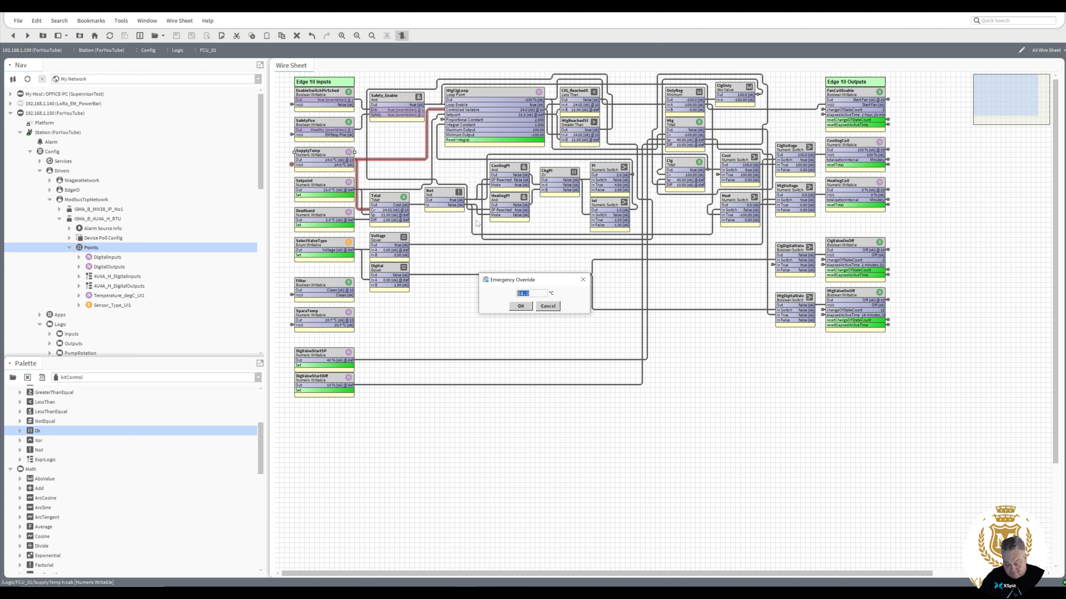
{"action": "type", "text": "20"}
{"action": "left_click", "coordinate": [521, 305]}
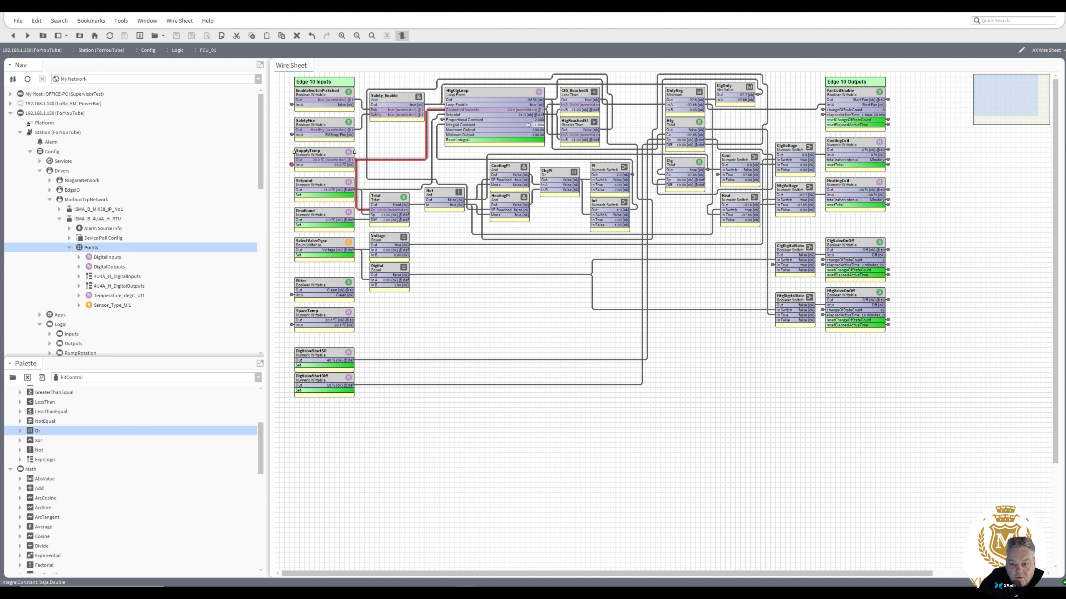
Replace the Not block's link to CoolingPI's Mode input with a link from the Clg thermostat's output.
{"action": "left_click", "coordinate": [608, 113]}
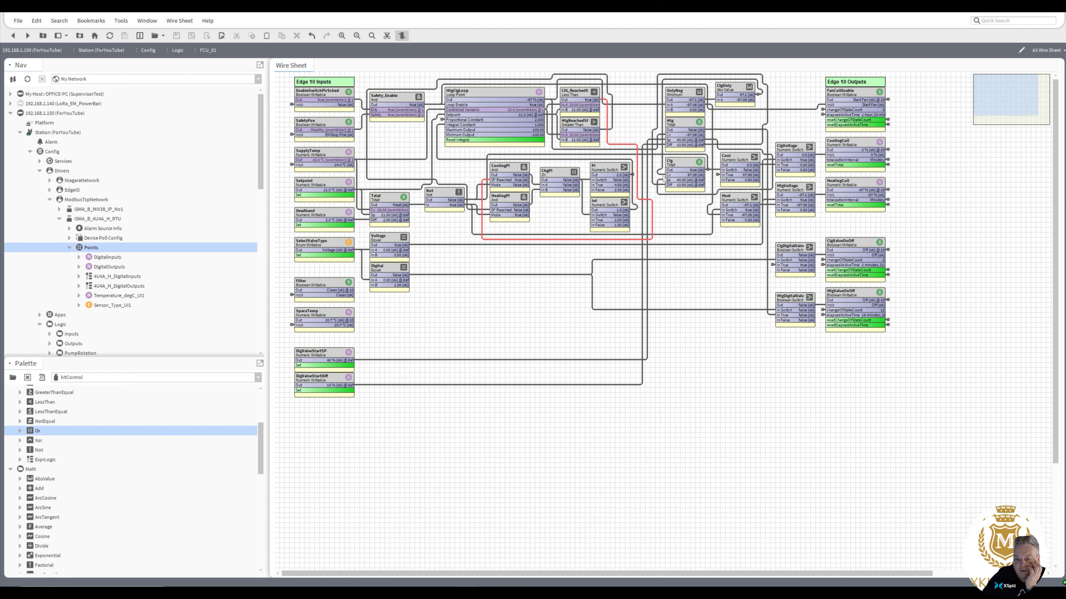
{"action": "left_click", "coordinate": [690, 169]}
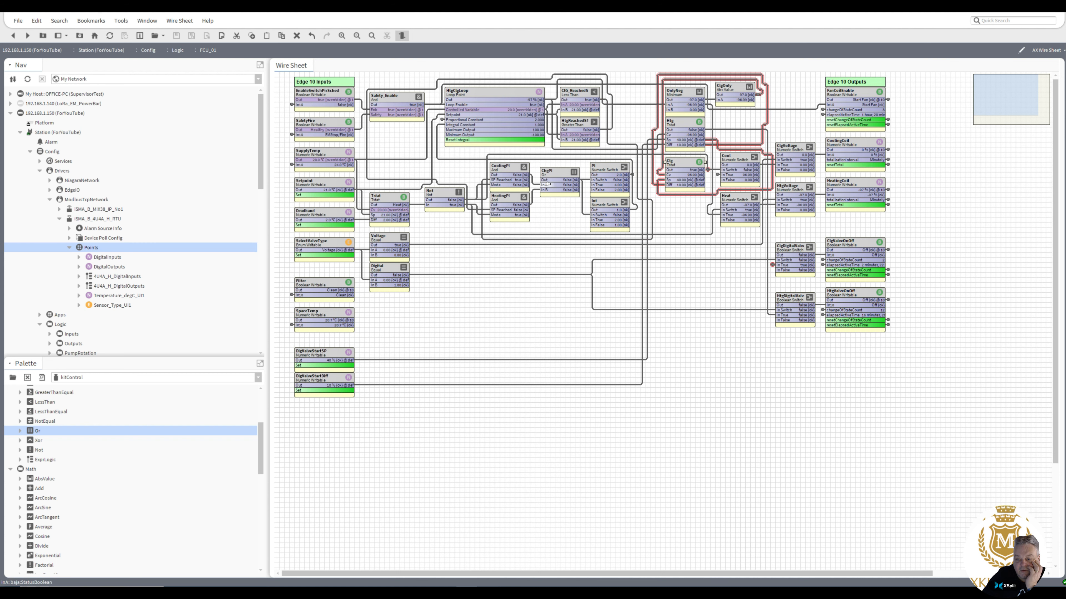
{"action": "left_click", "coordinate": [480, 190]}
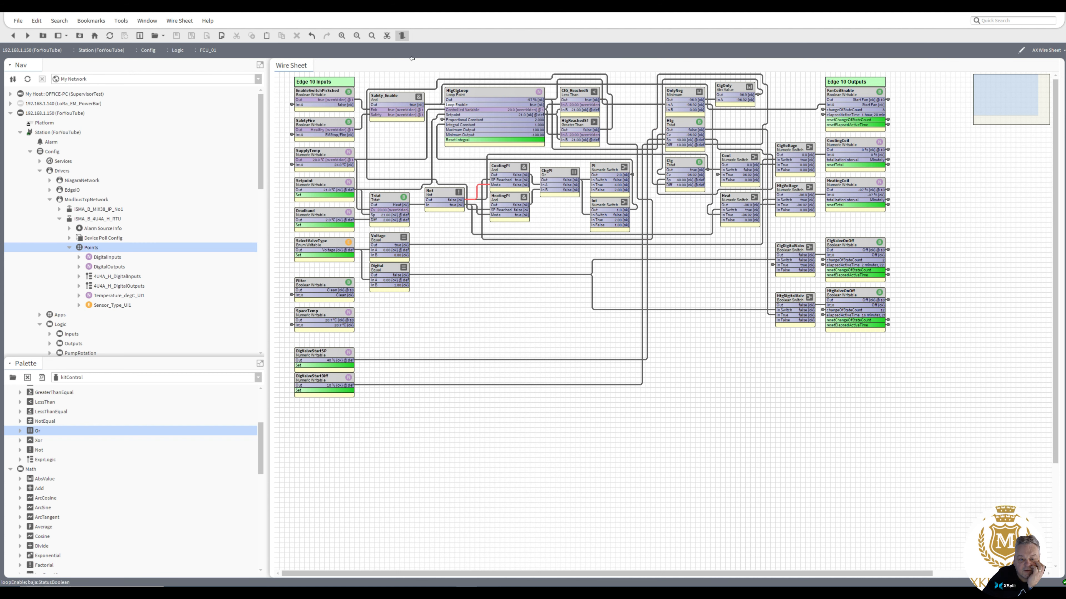
{"action": "left_click", "coordinate": [388, 37]}
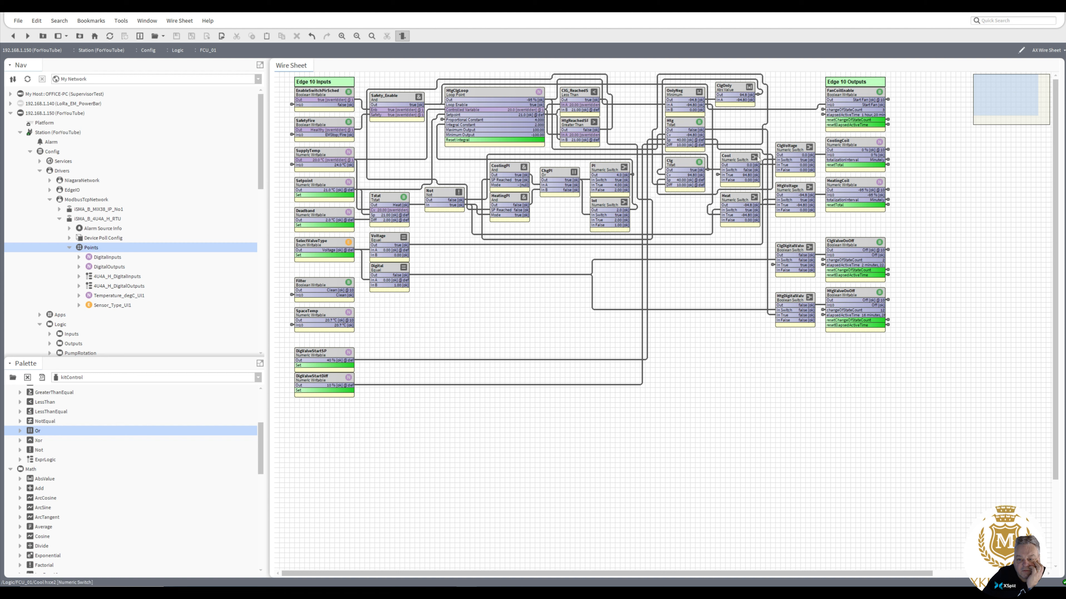
{"action": "left_click_drag", "start_coordinate": [698, 170], "coordinate": [493, 185]}
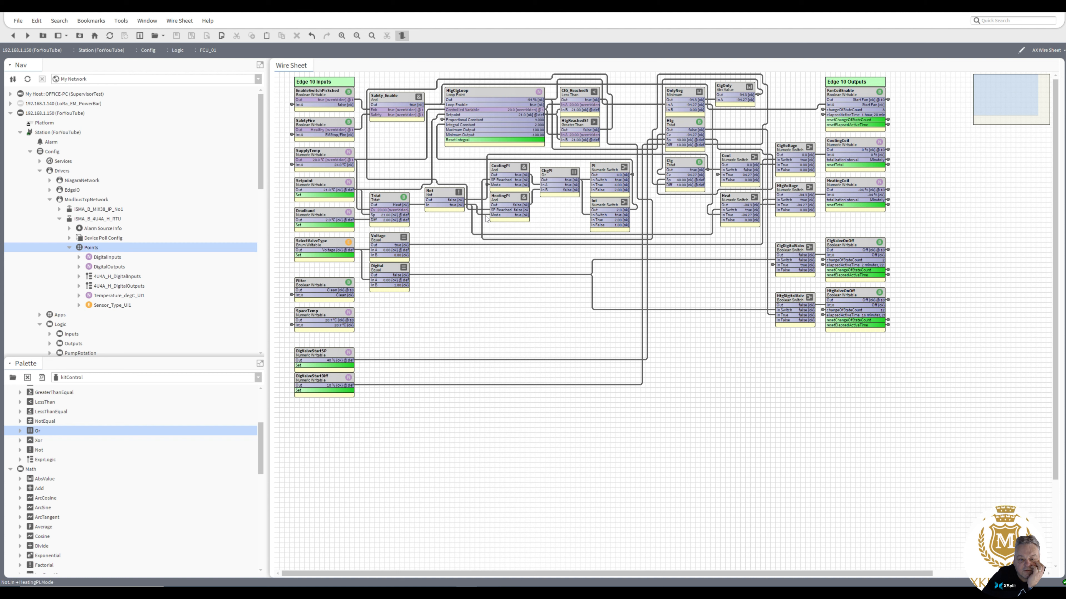
Replace the Not block's link to HeatingPI's Mode input with a link from the Htg thermostat's output.
{"action": "left_click", "coordinate": [478, 210]}
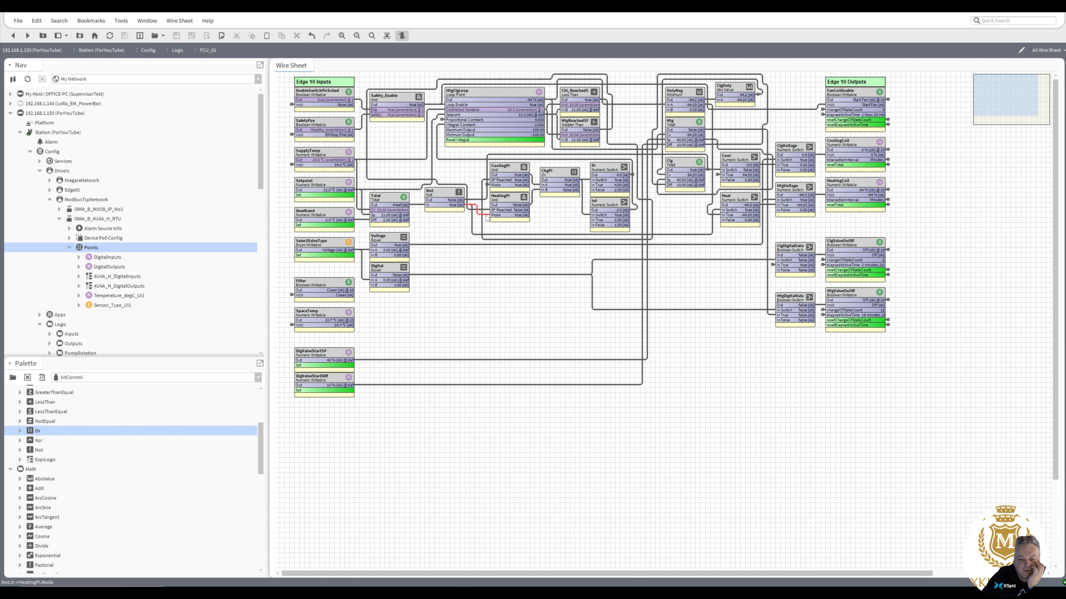
{"action": "left_click", "coordinate": [388, 37]}
{"action": "left_click_drag", "start_coordinate": [698, 130], "coordinate": [501, 217]}
Apply an emergency override of 18 °C to the SupplyTemp point.
{"action": "right_click", "coordinate": [328, 156]}
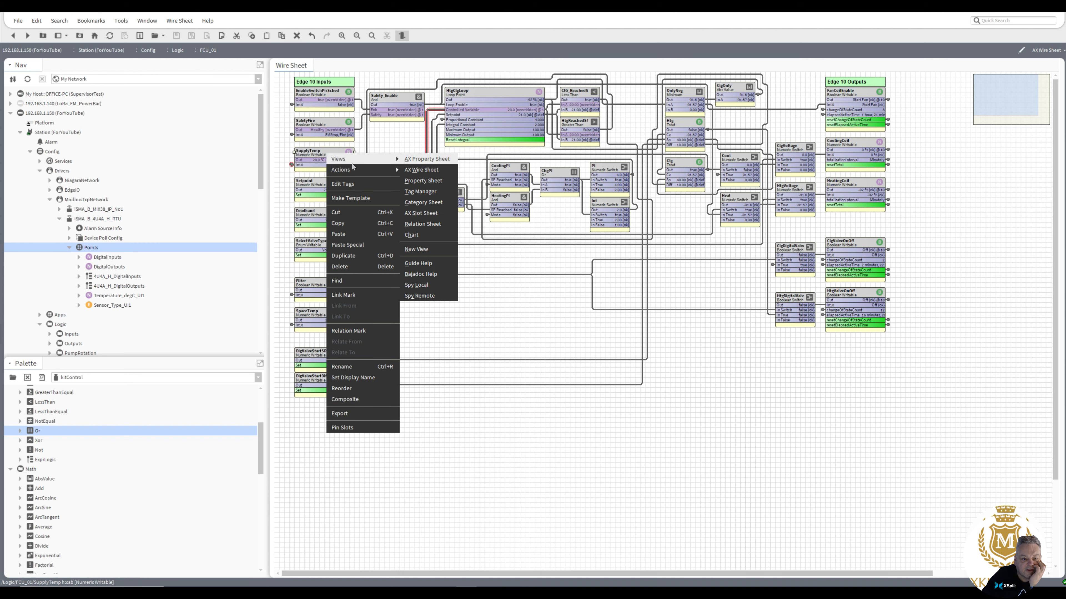
{"action": "mouse_move", "coordinate": [353, 169]}
{"action": "left_click", "coordinate": [424, 169]}
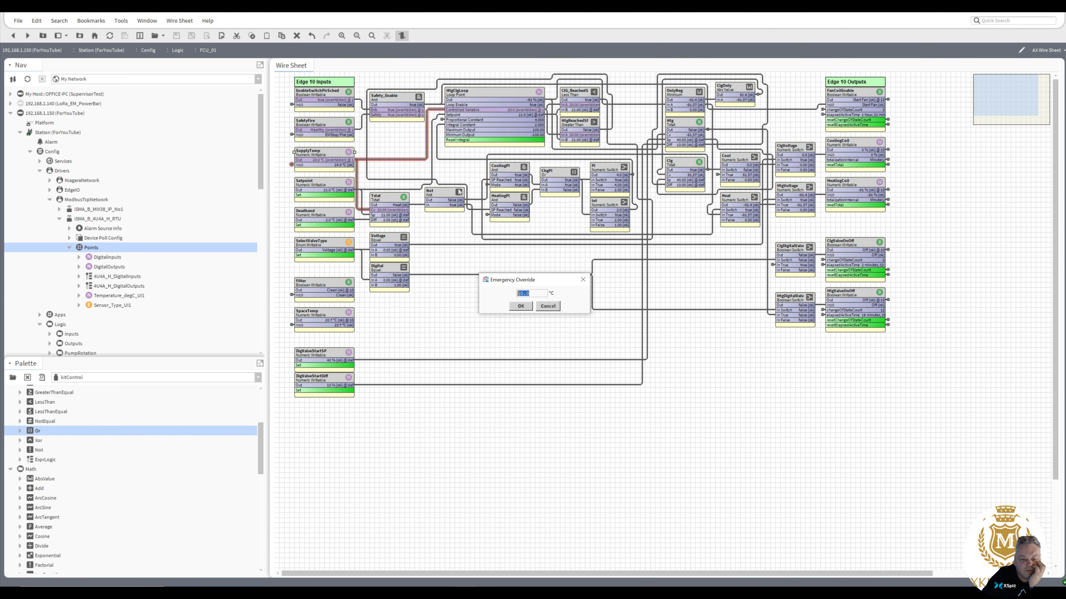
{"action": "type", "text": "1"}
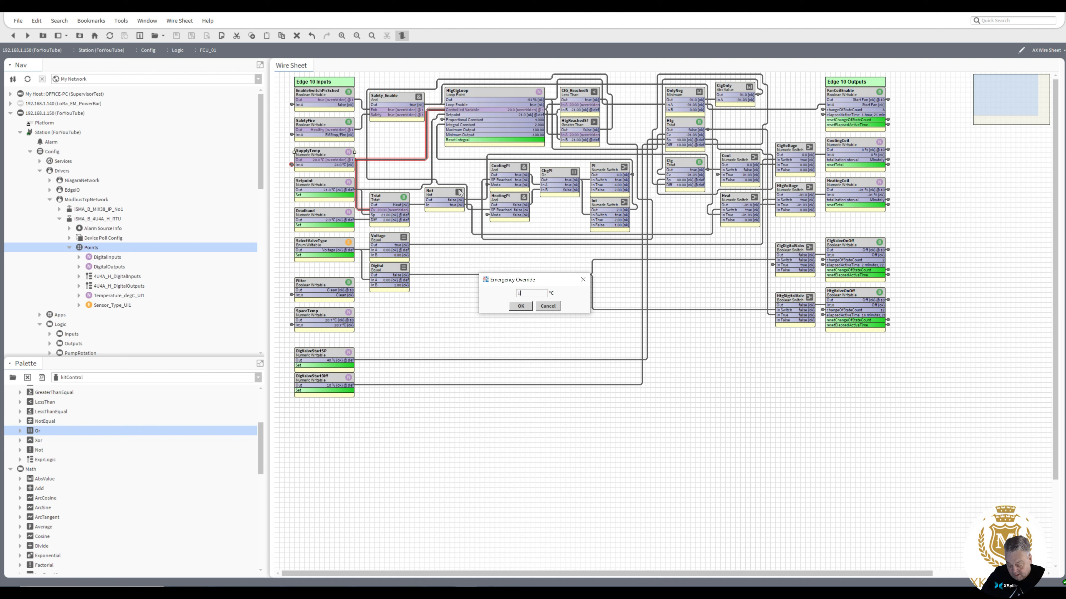
{"action": "type", "text": "8"}
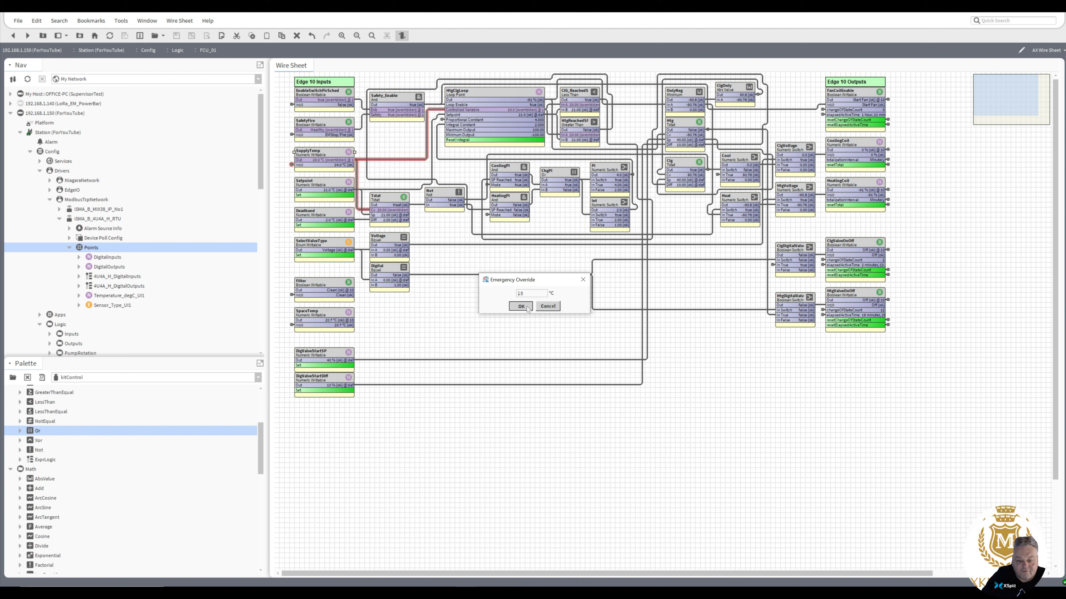
{"action": "left_click", "coordinate": [526, 308]}
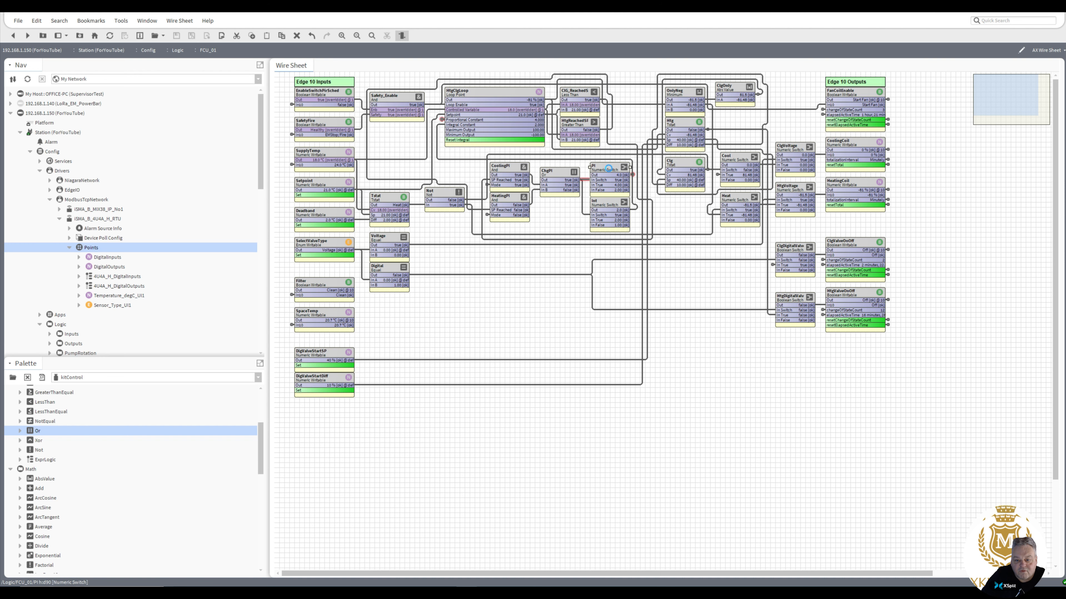
Set the PI numeric switch's In True to 8, save, and return to the wire sheet.
{"action": "double_click", "coordinate": [610, 172]}
{"action": "left_click", "coordinate": [465, 137]}
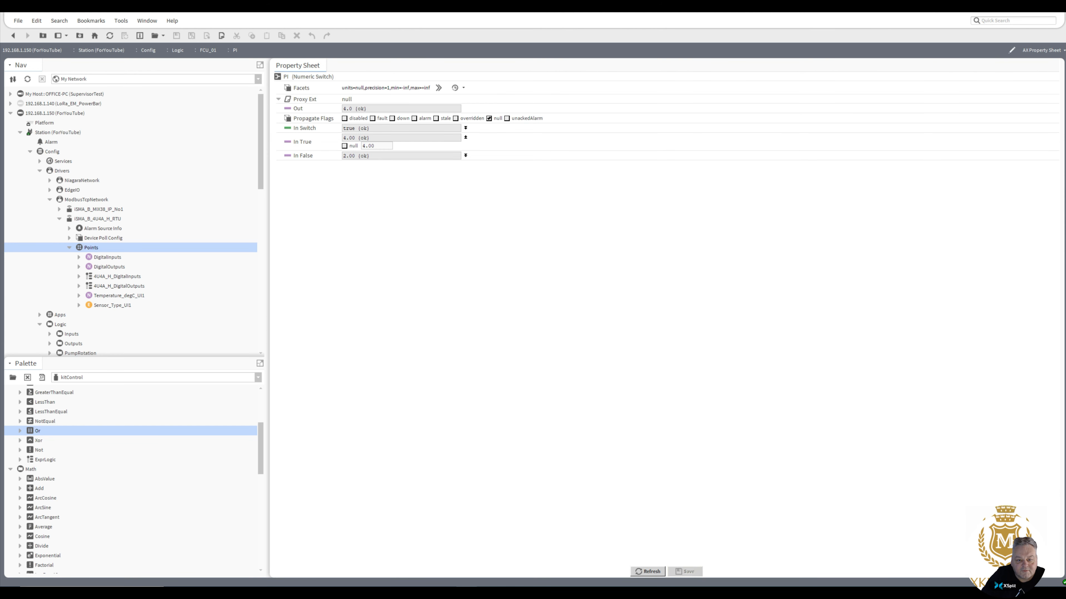
{"action": "double_click", "coordinate": [371, 146]}
{"action": "type", "text": "8"}
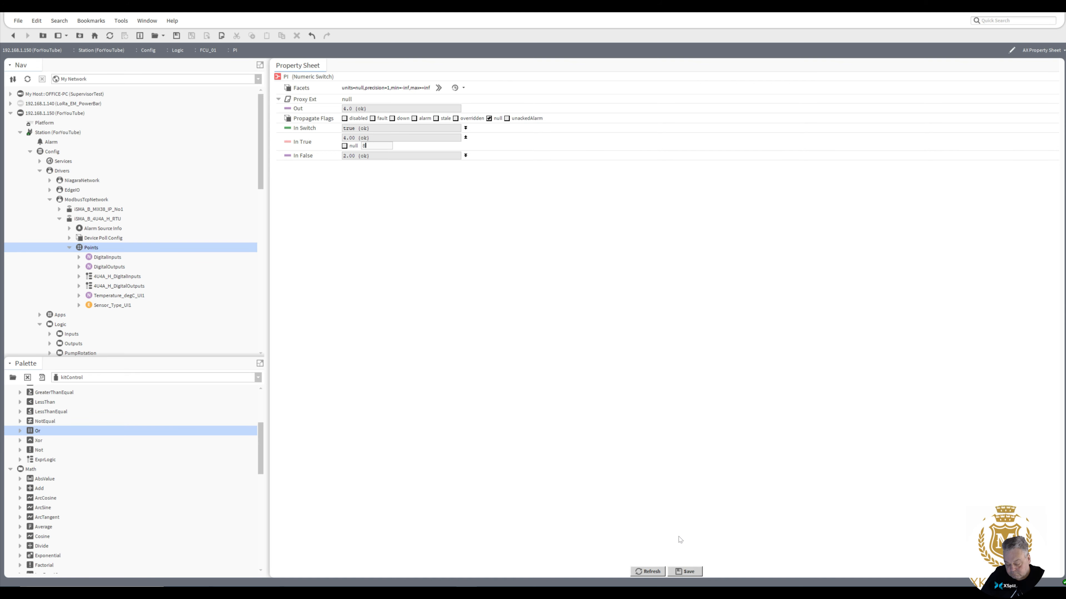
{"action": "left_click", "coordinate": [685, 571]}
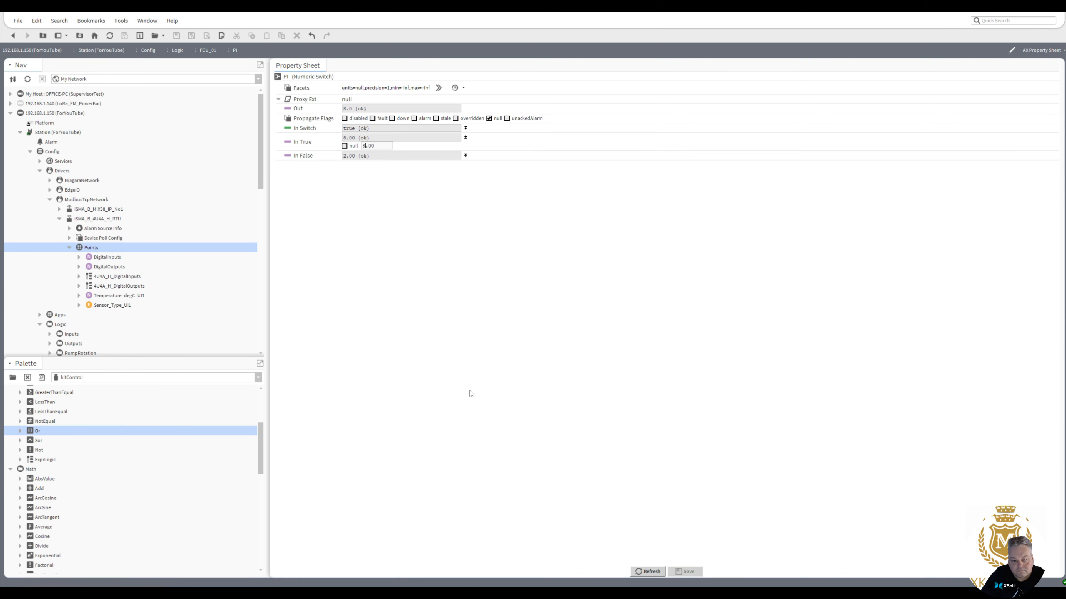
{"action": "left_click", "coordinate": [13, 35]}
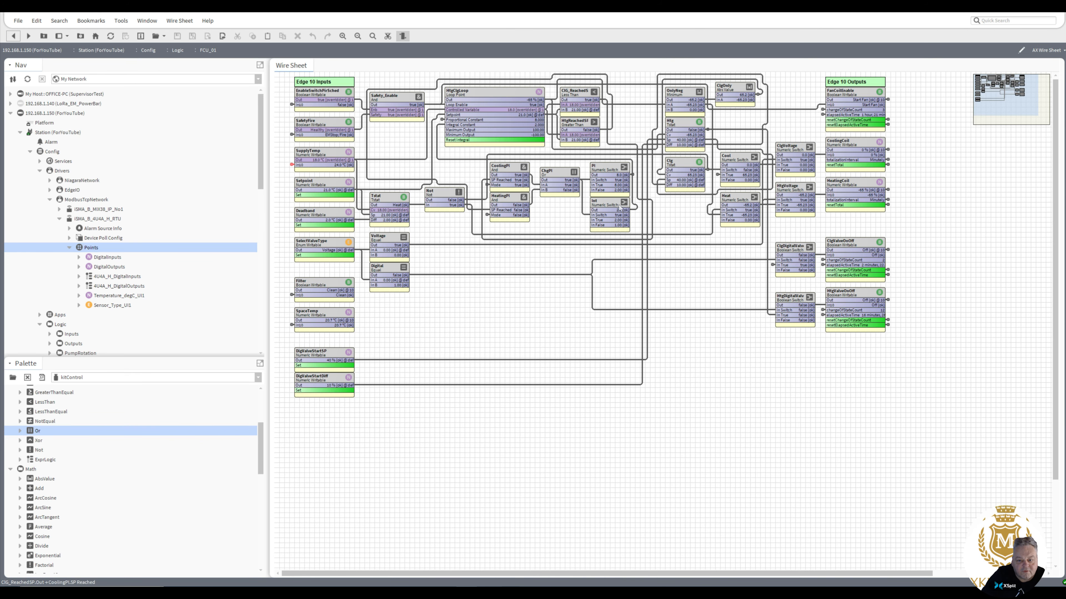
Set the Int numeric switch's In True to 4 and save the change.
{"action": "double_click", "coordinate": [608, 206]}
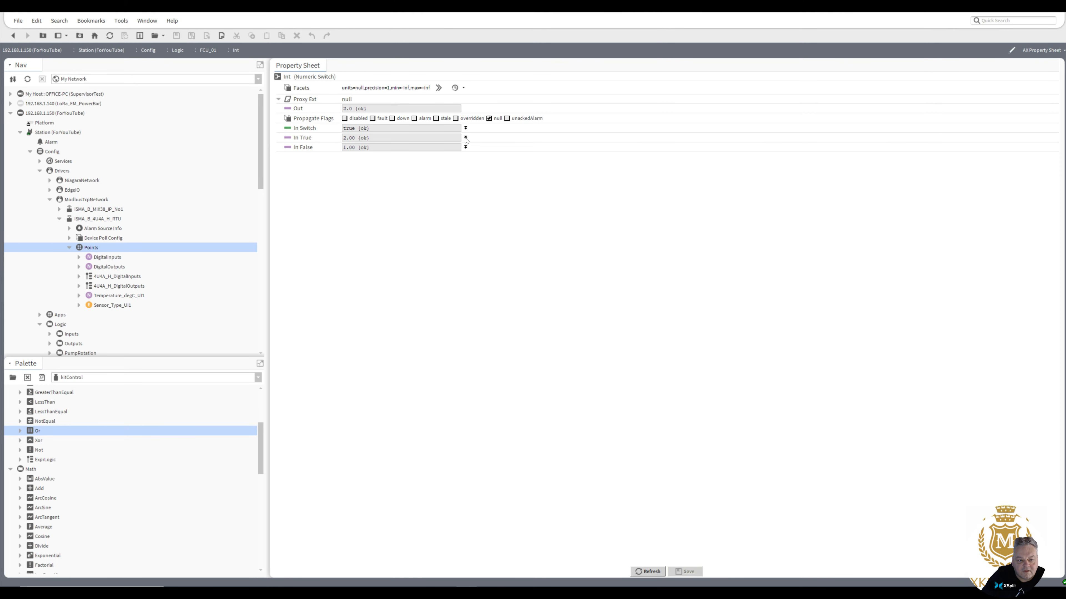
{"action": "left_click", "coordinate": [466, 137]}
{"action": "type", "text": "4"}
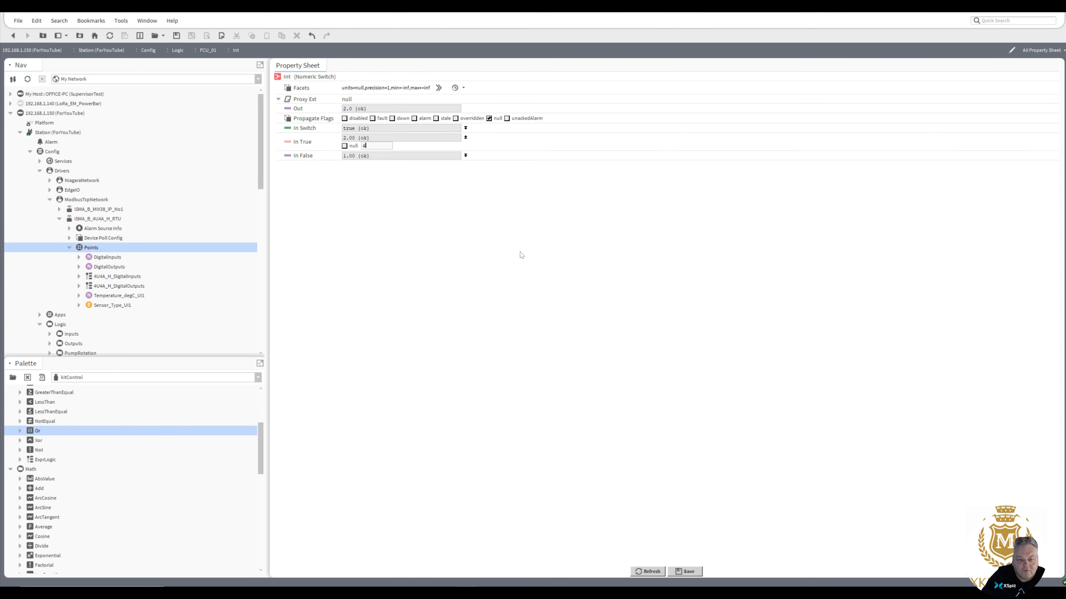
{"action": "left_click", "coordinate": [684, 571]}
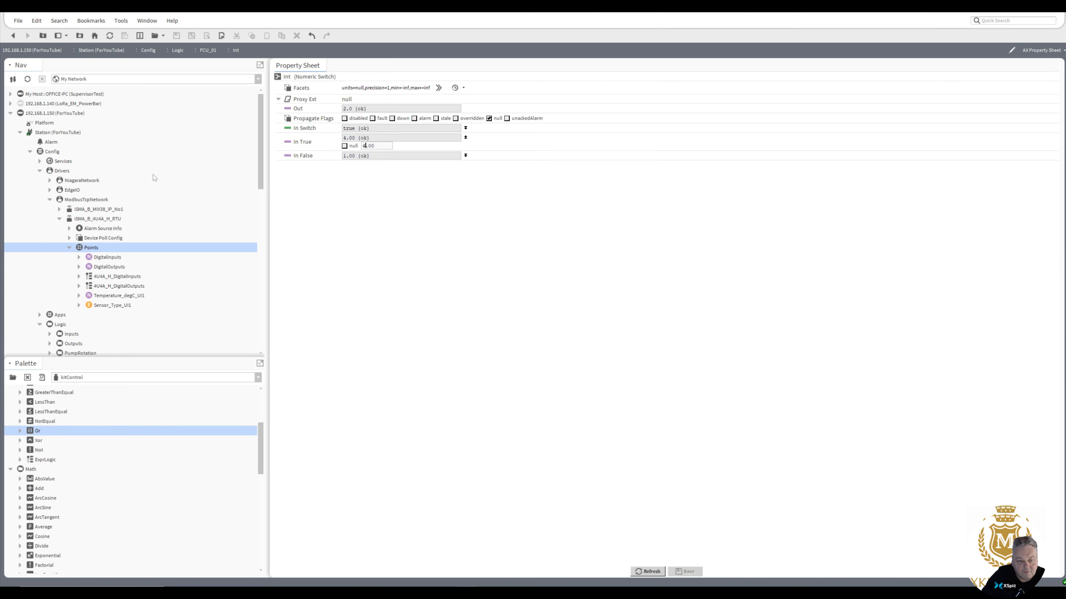
Add a LessThan logic block to the FCU_01 wire sheet and link HtgClgLoop's output to its In A.
{"action": "left_click", "coordinate": [13, 35]}
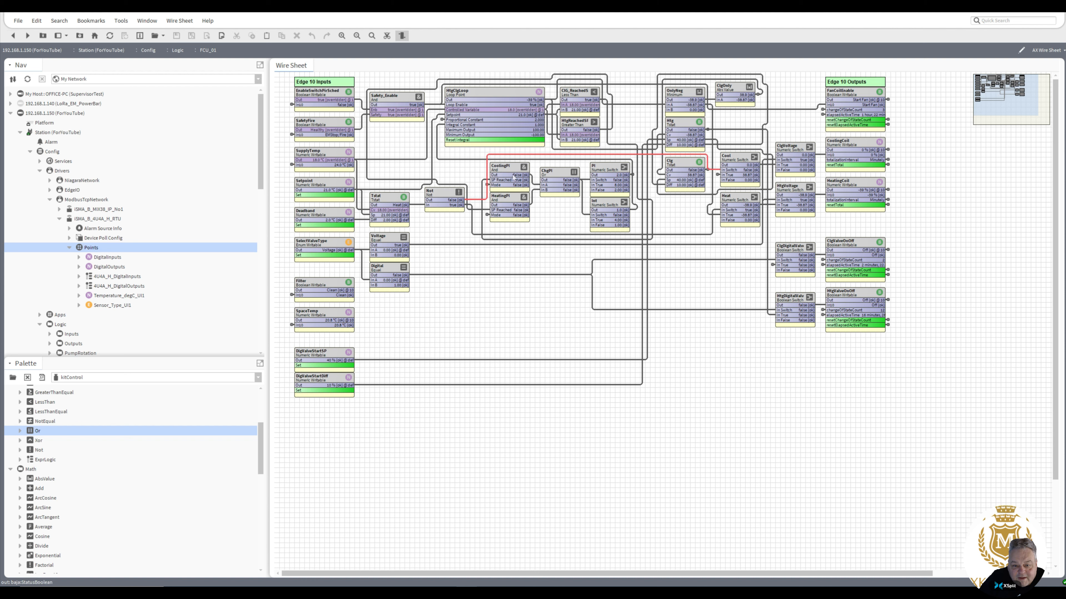
{"action": "left_click", "coordinate": [522, 167]}
{"action": "left_click_drag", "start_coordinate": [522, 167], "coordinate": [532, 167]}
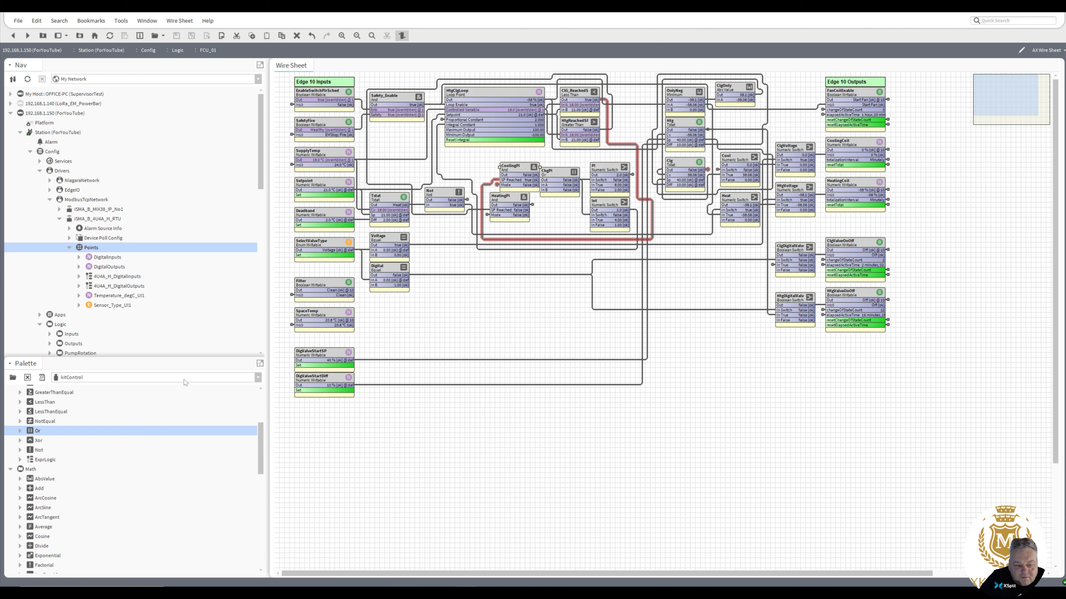
{"action": "left_click_drag", "start_coordinate": [259, 453], "coordinate": [265, 436]}
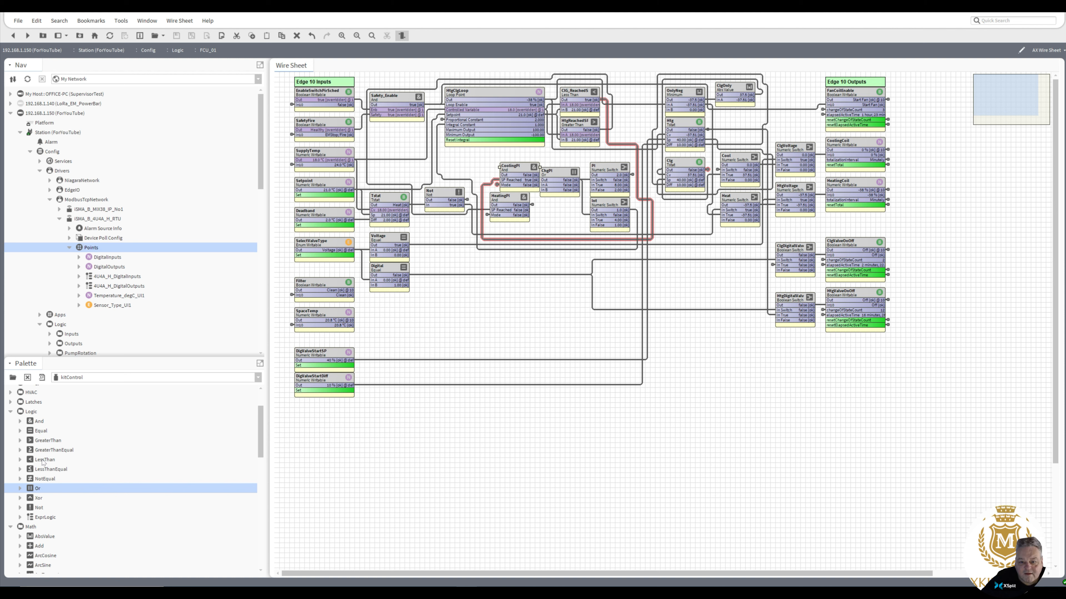
{"action": "left_click_drag", "start_coordinate": [43, 460], "coordinate": [533, 310]}
{"action": "key", "text": "Return"}
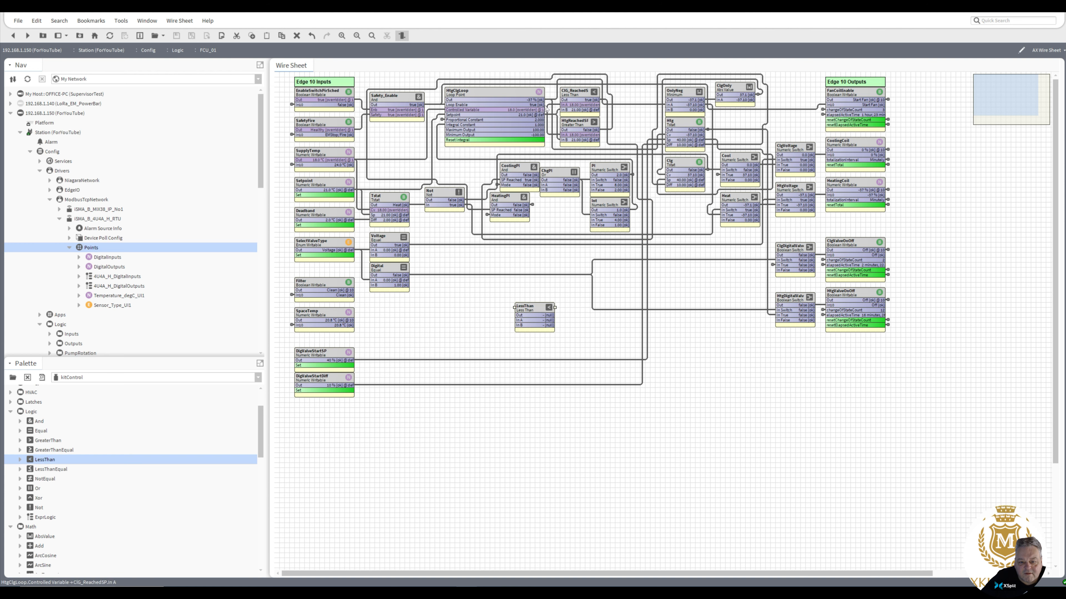
{"action": "left_click_drag", "start_coordinate": [542, 99], "coordinate": [517, 320]}
Set the LessThan block's In B to 0.00, save, and return to the wire sheet.
{"action": "double_click", "coordinate": [536, 311]}
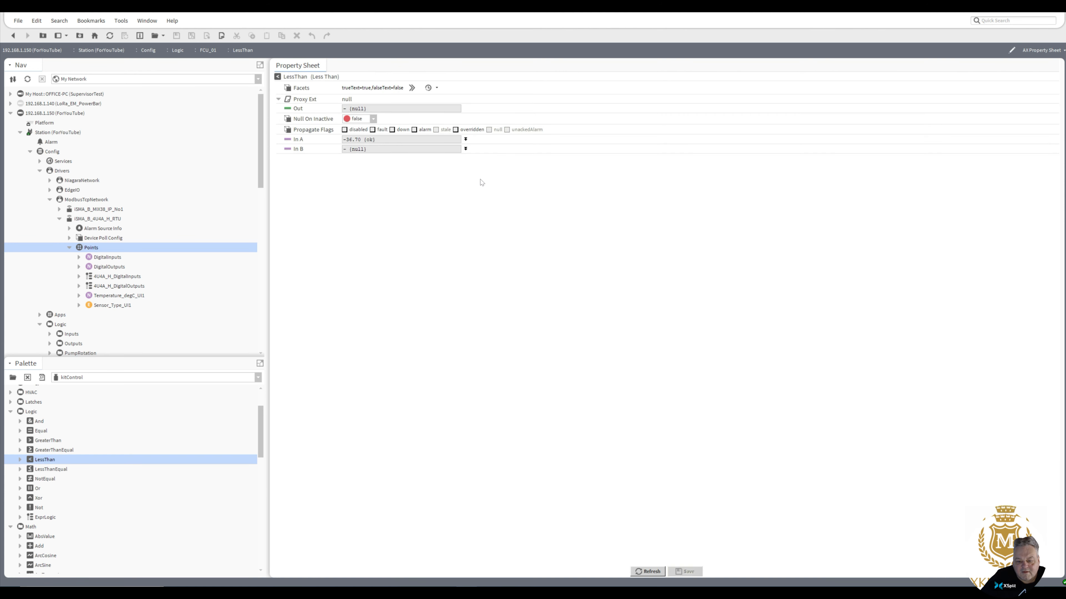
{"action": "left_click", "coordinate": [465, 149]}
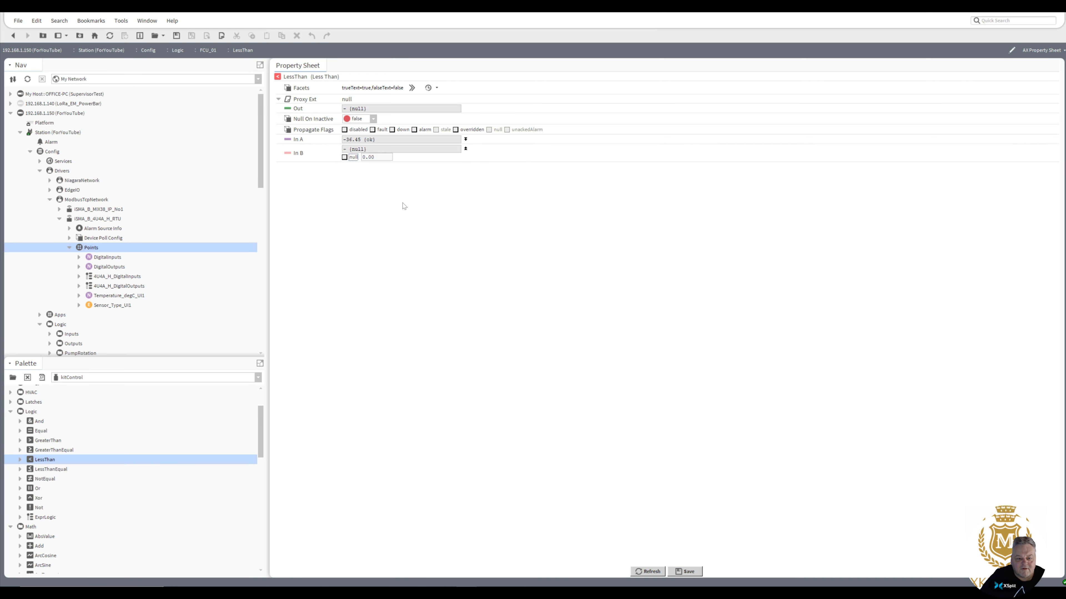
{"action": "left_click", "coordinate": [684, 572]}
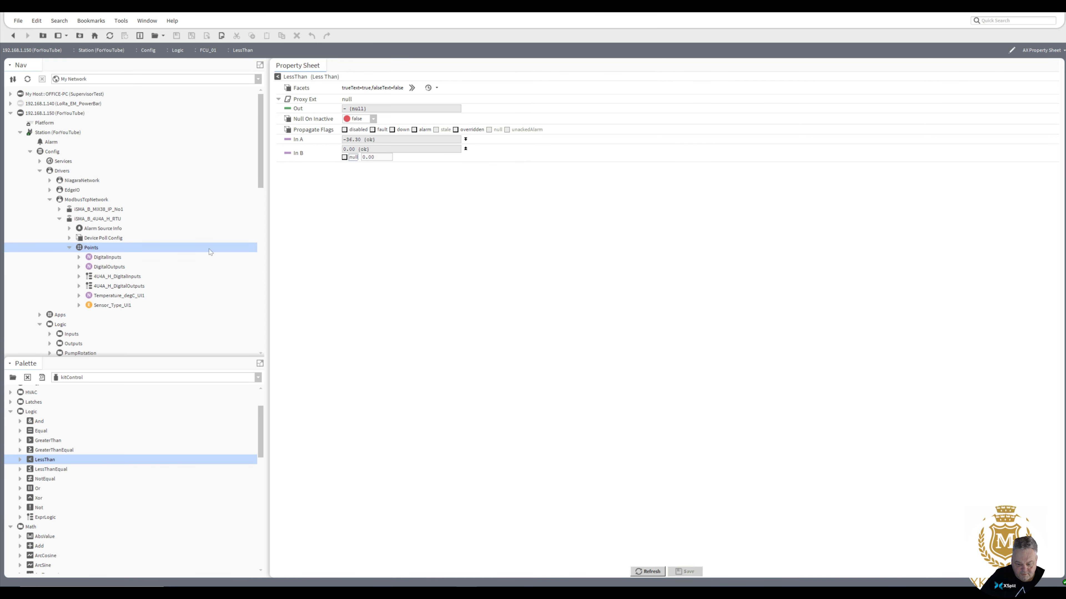
{"action": "left_click", "coordinate": [13, 35]}
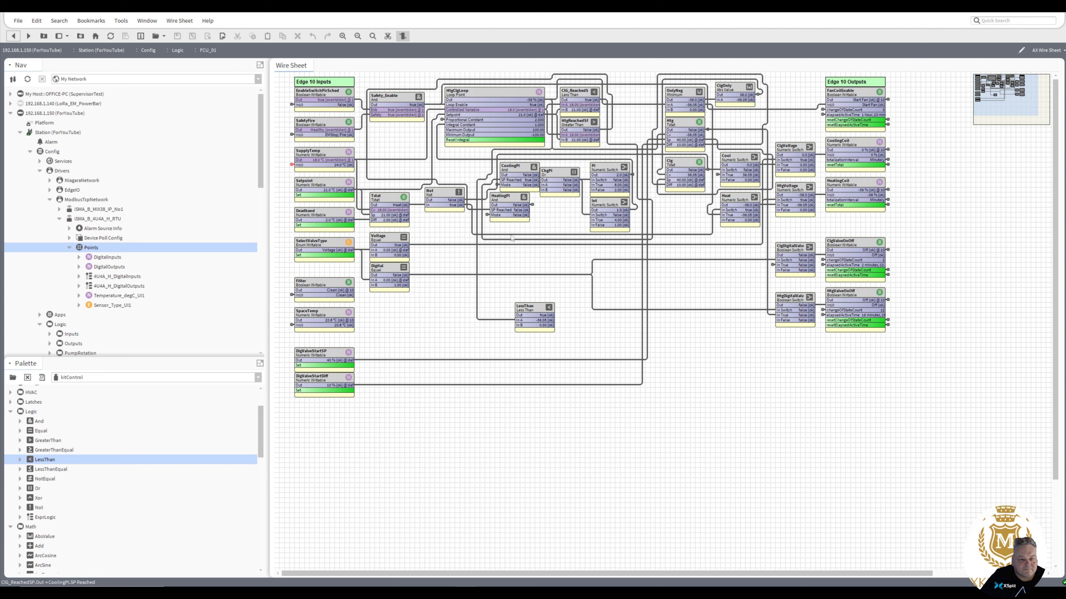
Replace the Clg thermostat's link to CoolingPI's Mode input with a link from LessThan's output, and place LessThan beside the Digital block.
{"action": "left_click_drag", "start_coordinate": [500, 189], "coordinate": [529, 260]}
{"action": "left_click", "coordinate": [522, 255]}
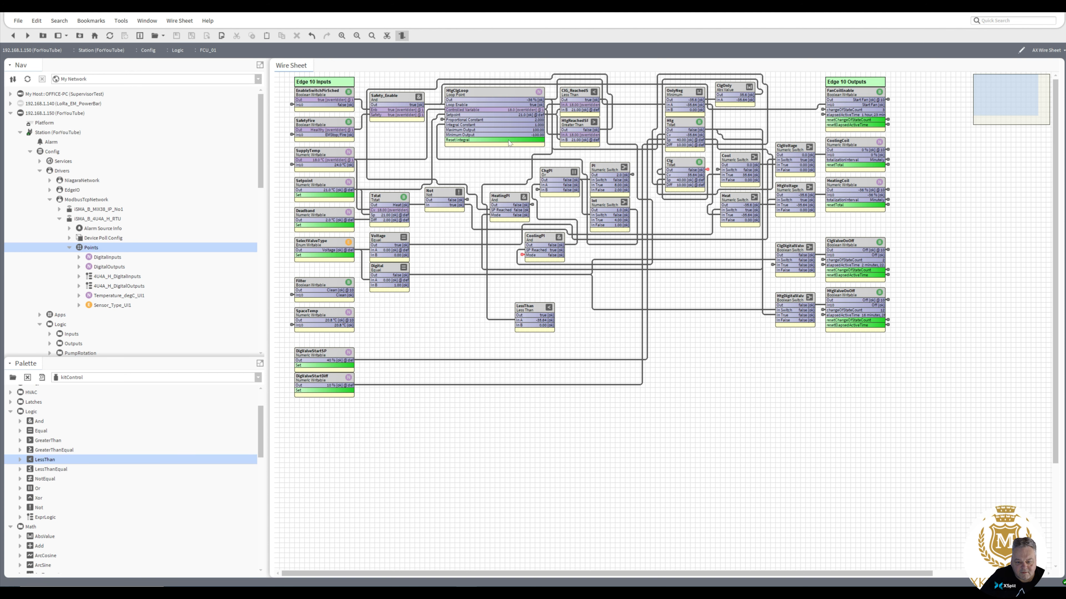
{"action": "left_click", "coordinate": [390, 36]}
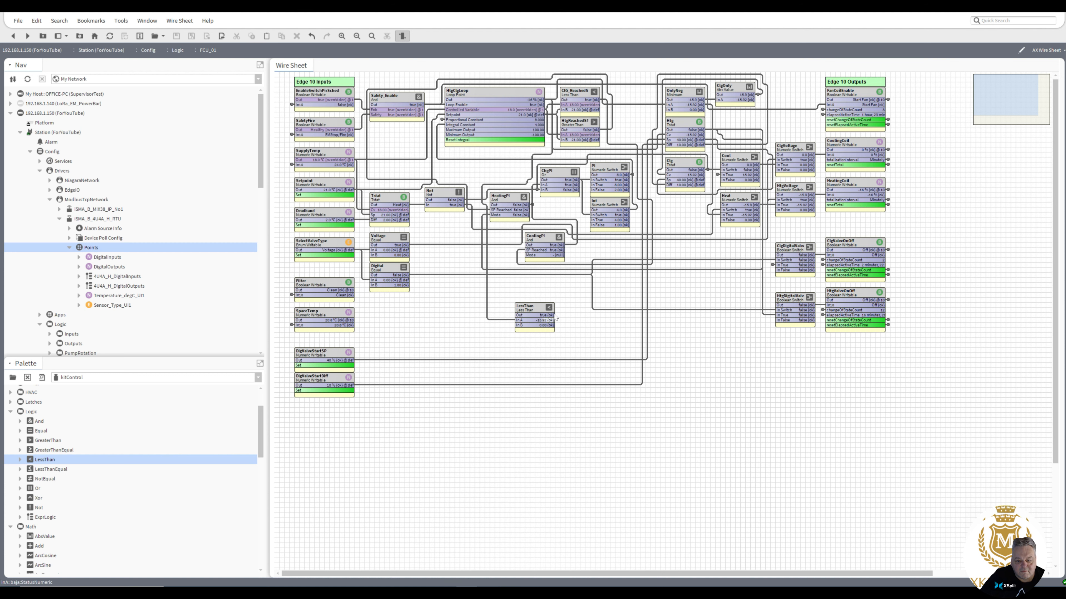
{"action": "left_click_drag", "start_coordinate": [553, 316], "coordinate": [505, 165]}
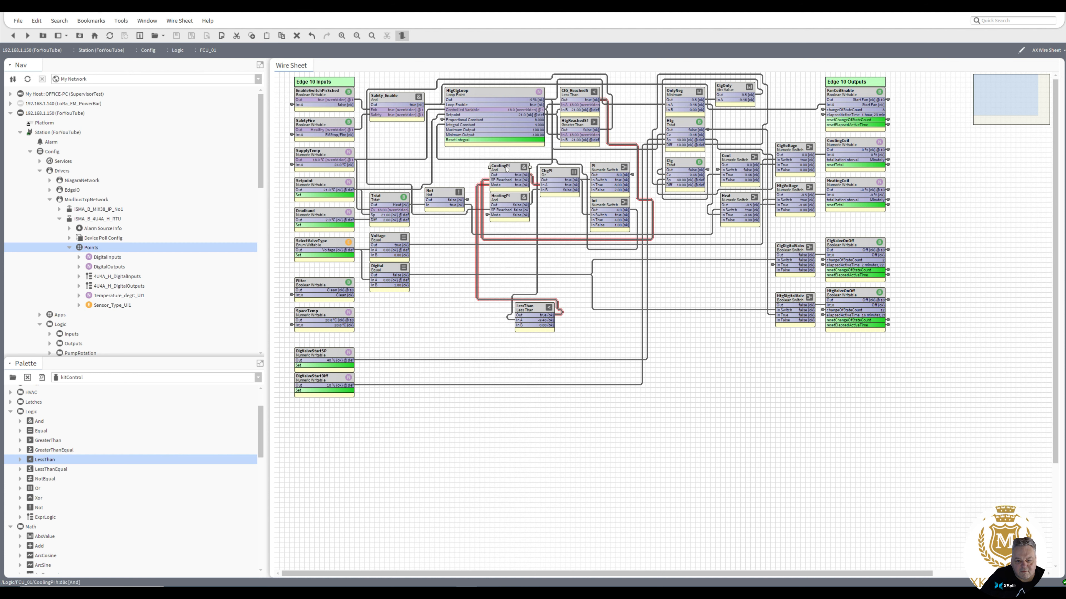
{"action": "left_click_drag", "start_coordinate": [536, 313], "coordinate": [469, 296]}
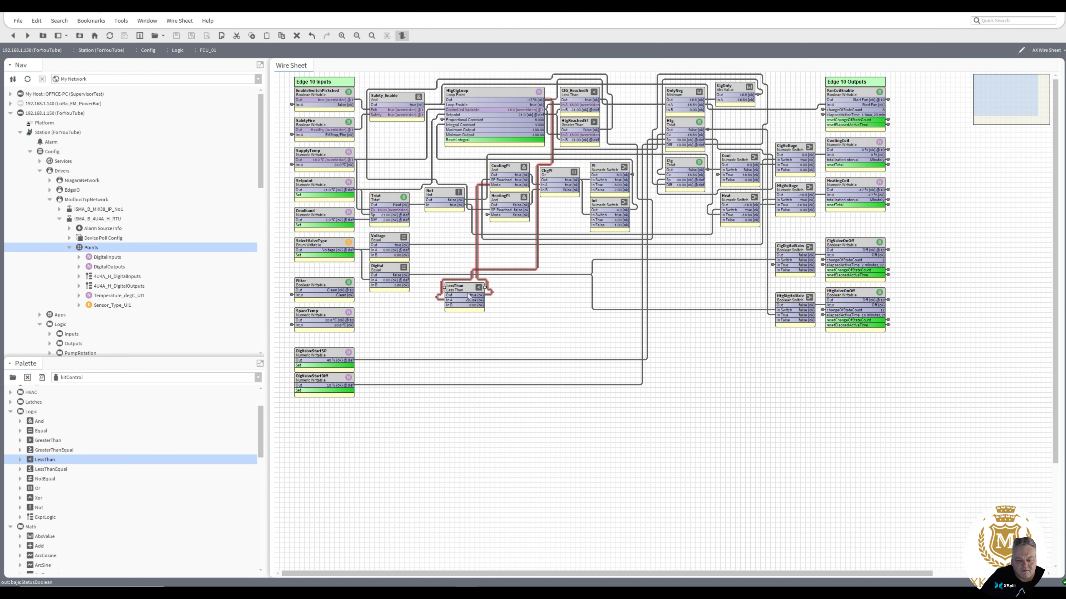
{"action": "right_click", "coordinate": [469, 296]}
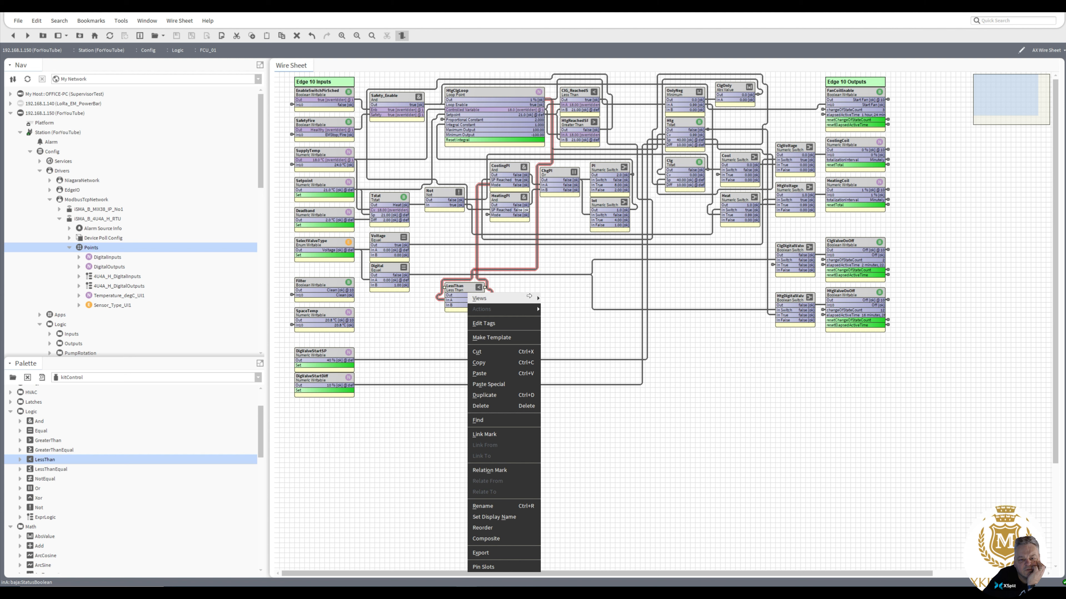
{"action": "left_click", "coordinate": [440, 337]}
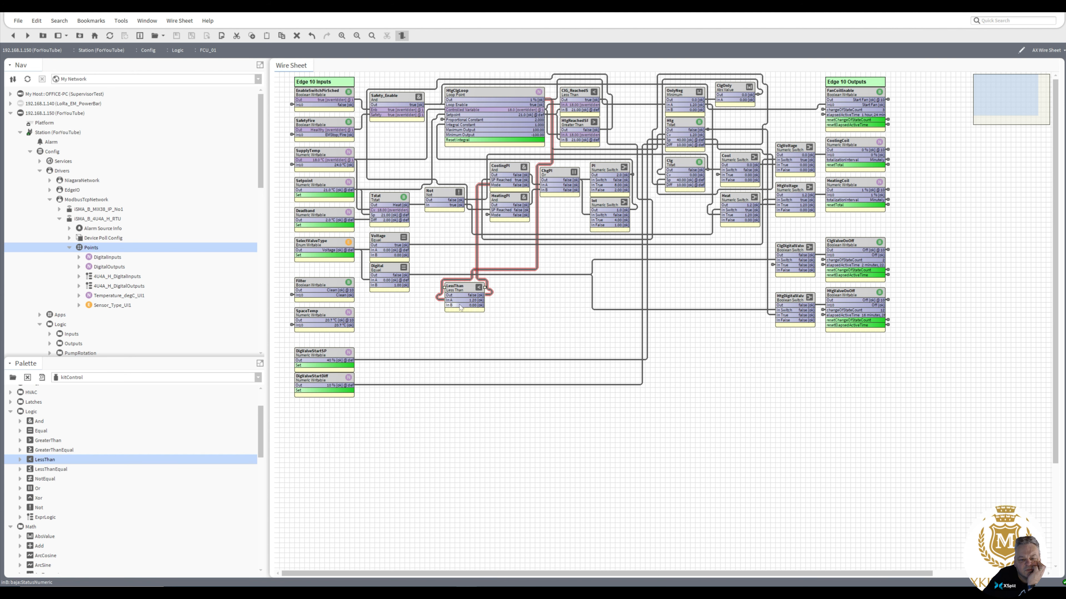
{"action": "left_click_drag", "start_coordinate": [461, 293], "coordinate": [486, 293]}
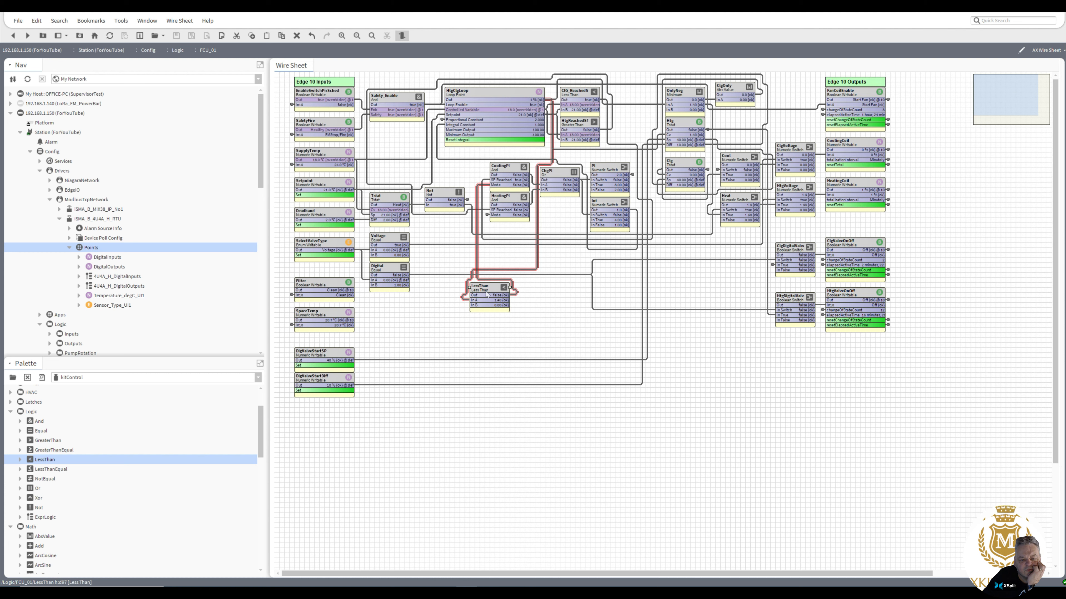
{"action": "key", "text": "ctrl+z"}
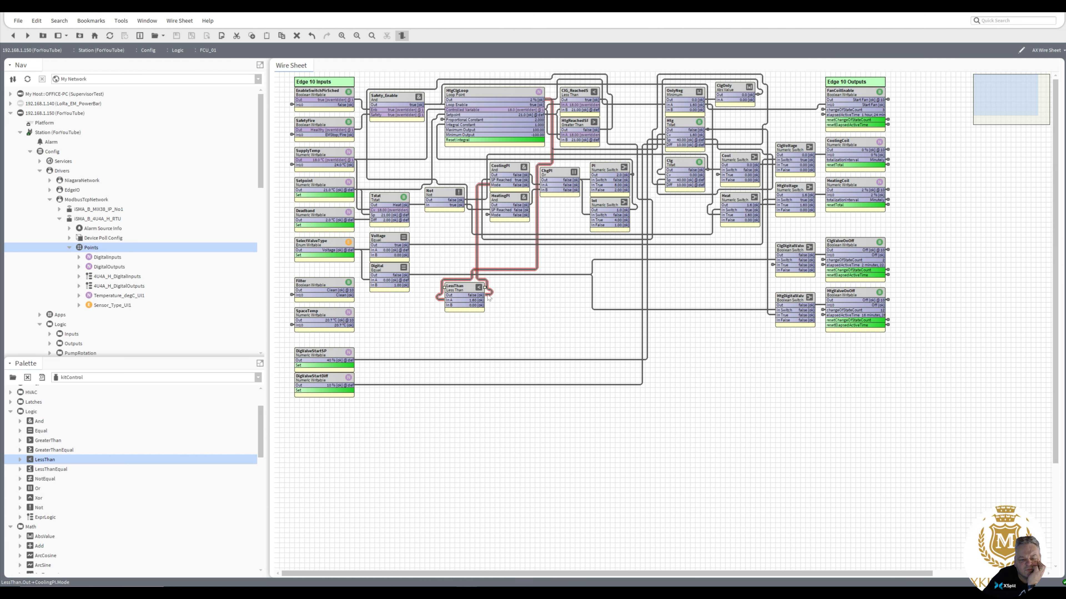
Add a BooleanDelay timer block named OffDelay next to the LessThan block.
{"action": "left_click", "coordinate": [489, 298]}
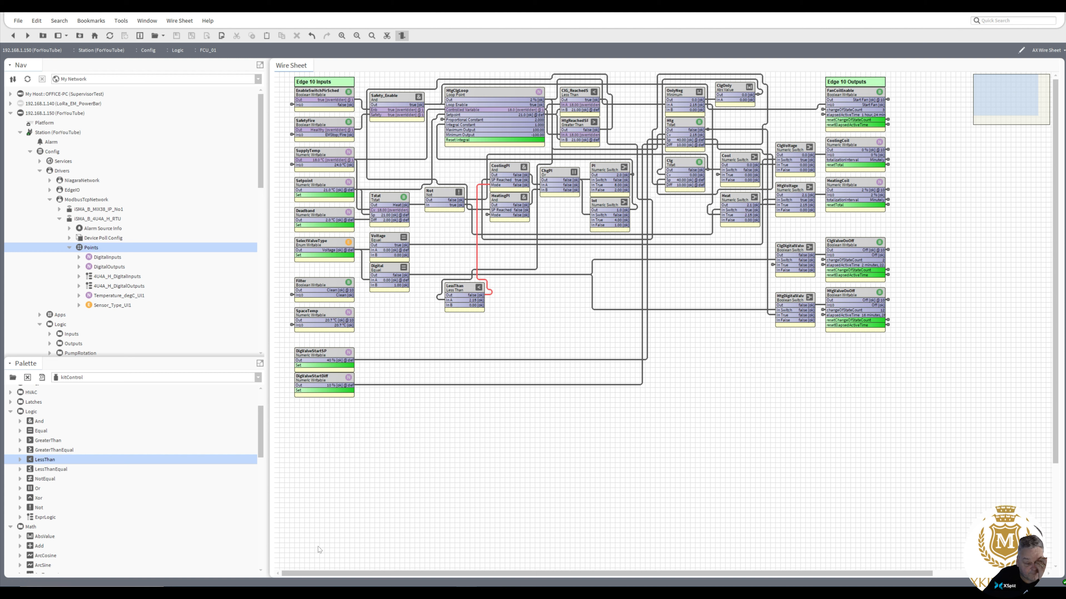
{"action": "scroll", "coordinate": [167, 504], "scroll_direction": "down", "scroll_amount": 10}
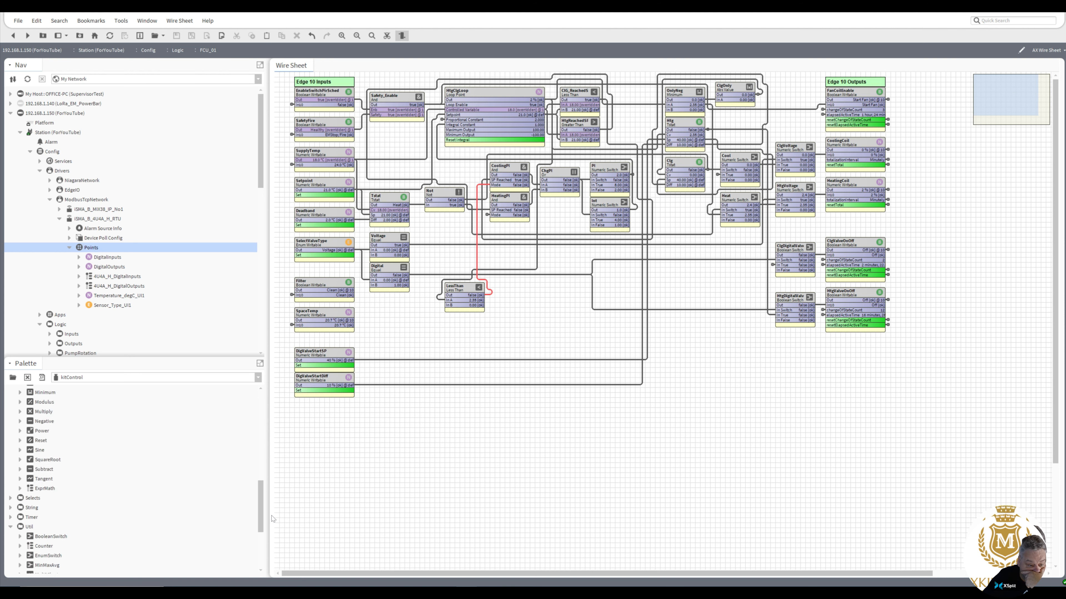
{"action": "scroll", "coordinate": [273, 538], "scroll_direction": "down", "scroll_amount": 1}
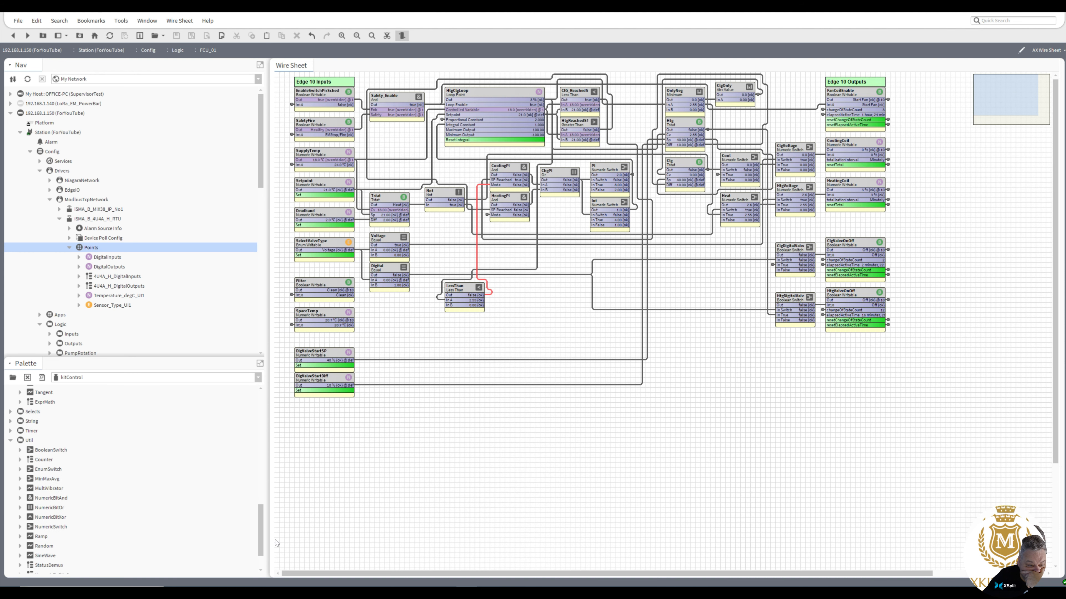
{"action": "left_click", "coordinate": [11, 431]}
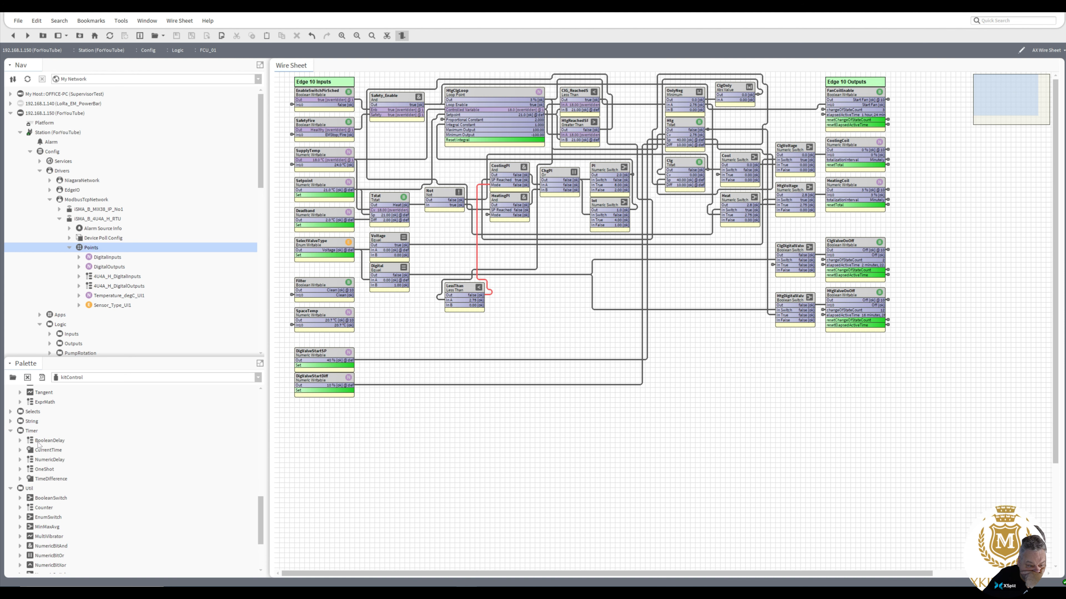
{"action": "left_click_drag", "start_coordinate": [38, 444], "coordinate": [491, 296]}
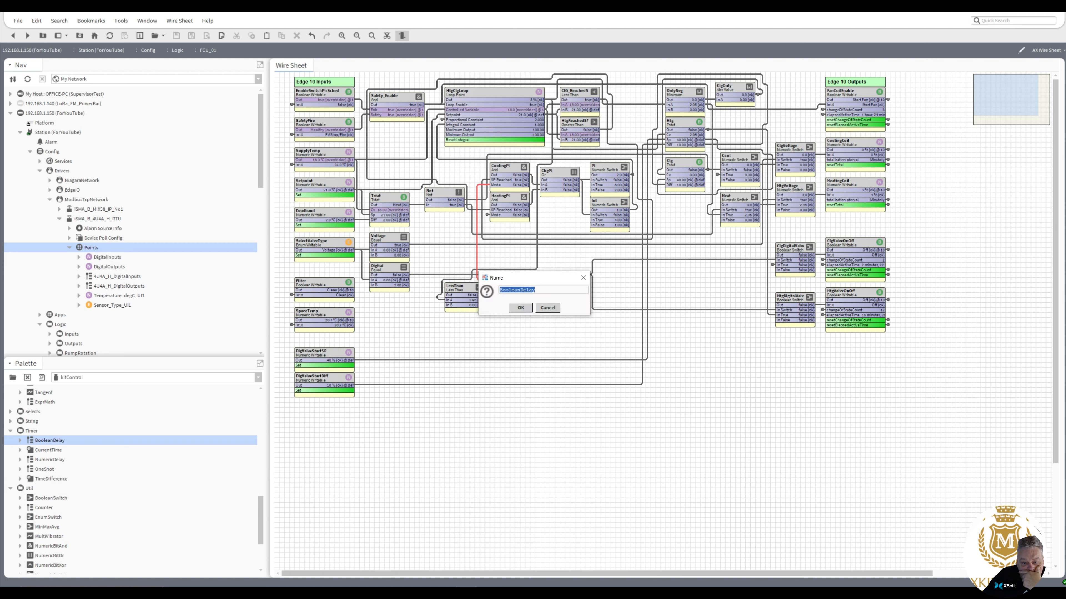
{"action": "type", "text": "OffD"}
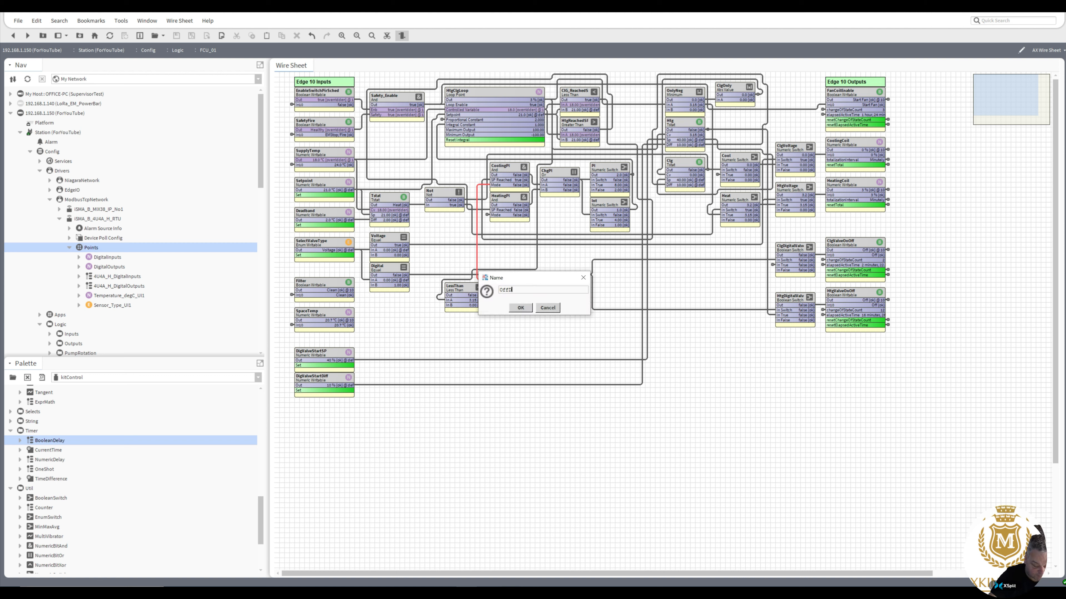
{"action": "type", "text": "elay"}
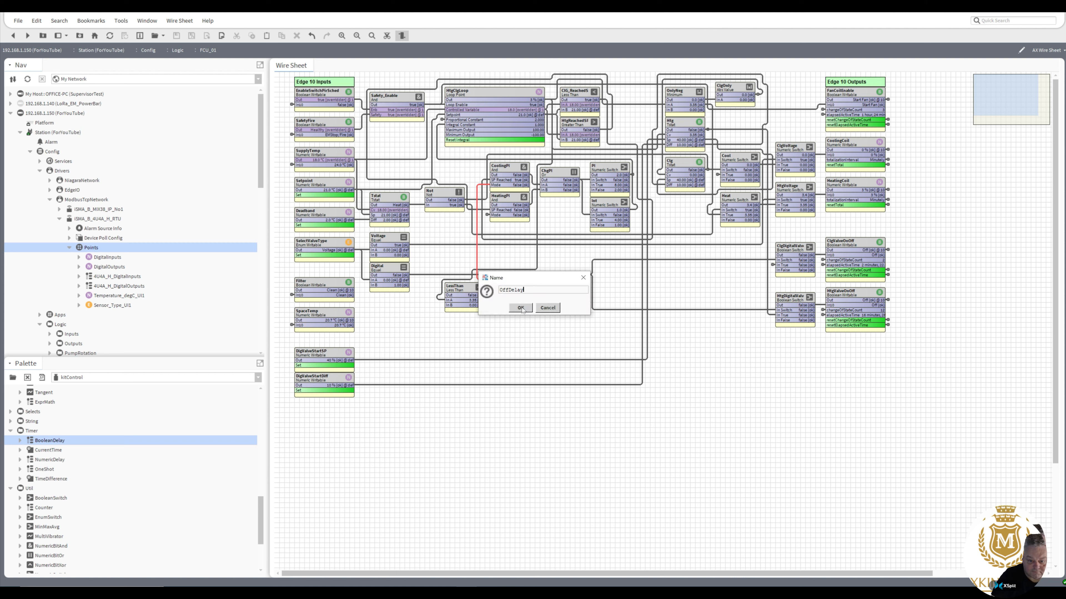
{"action": "left_click", "coordinate": [520, 309]}
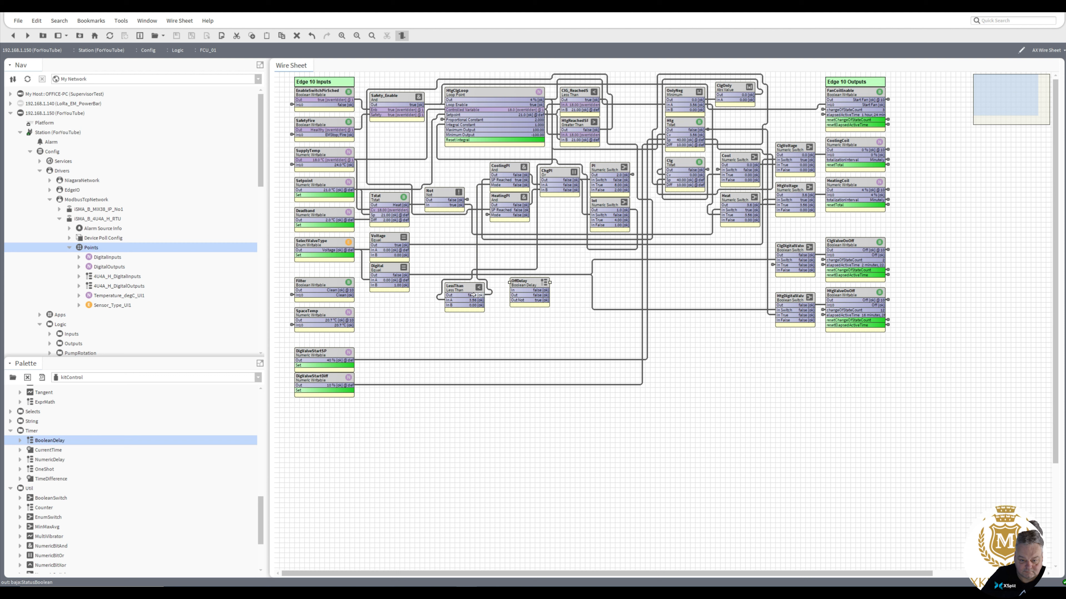
Route LessThan's output through OffDelay to CoolingPI's Mode input, removing the direct link between LessThan and CoolingPI.
{"action": "left_click_drag", "start_coordinate": [473, 295], "coordinate": [515, 289]}
{"action": "left_click", "coordinate": [490, 290]}
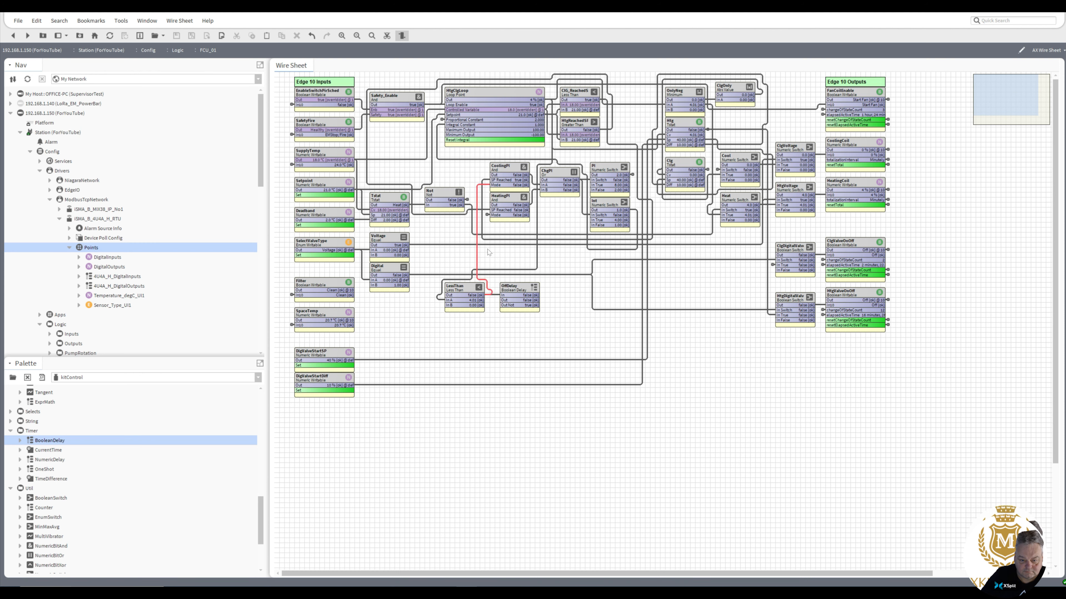
{"action": "left_click", "coordinate": [388, 37]}
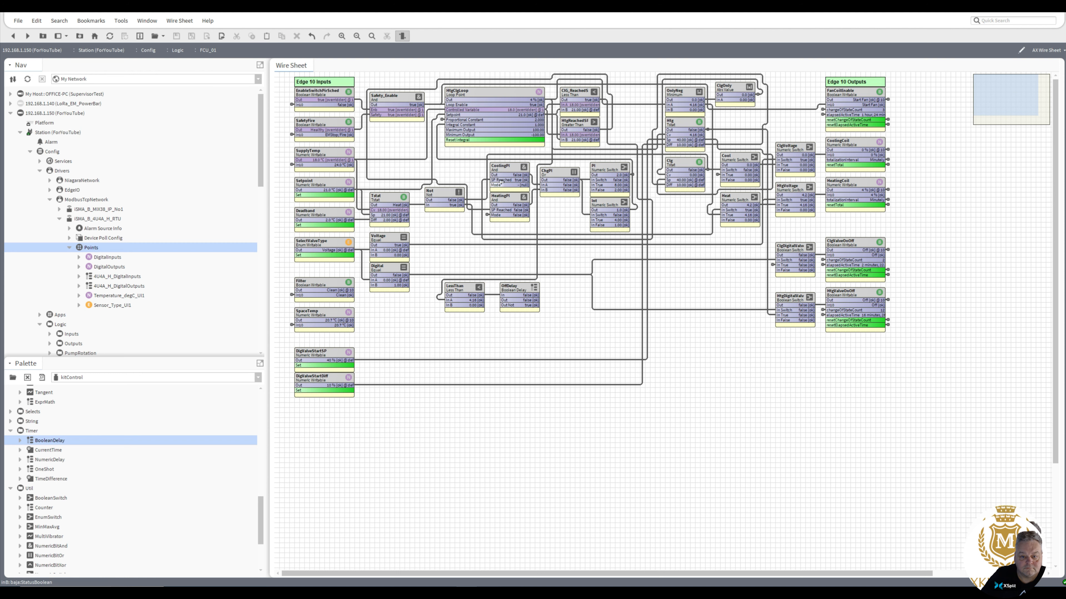
{"action": "left_click_drag", "start_coordinate": [496, 185], "coordinate": [534, 301]}
Unpin the Out Not slot from the OffDelay block.
{"action": "right_click", "coordinate": [520, 290]}
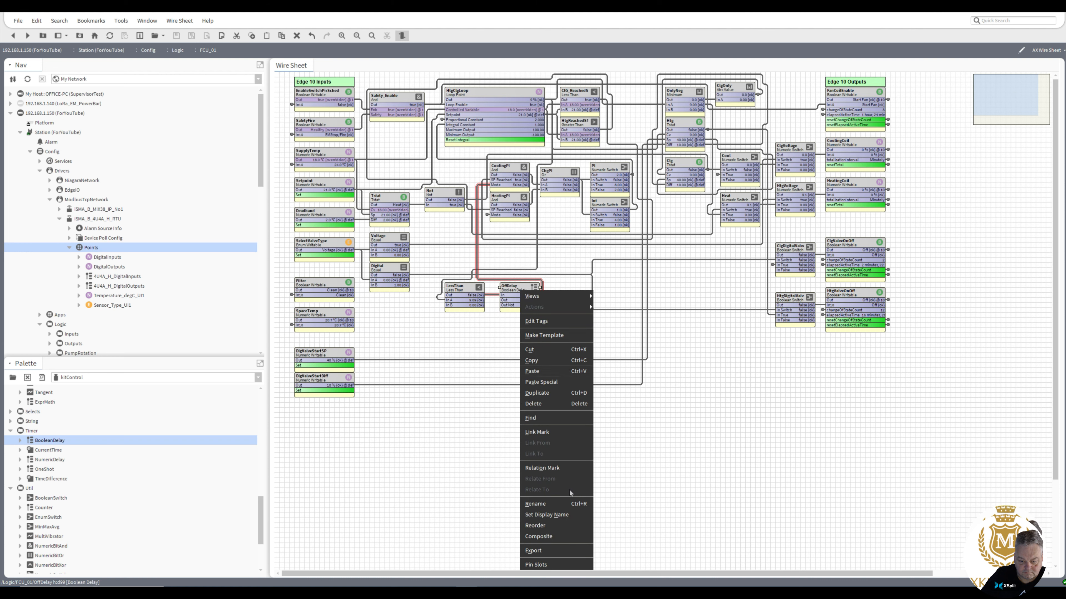
{"action": "left_click", "coordinate": [563, 565]}
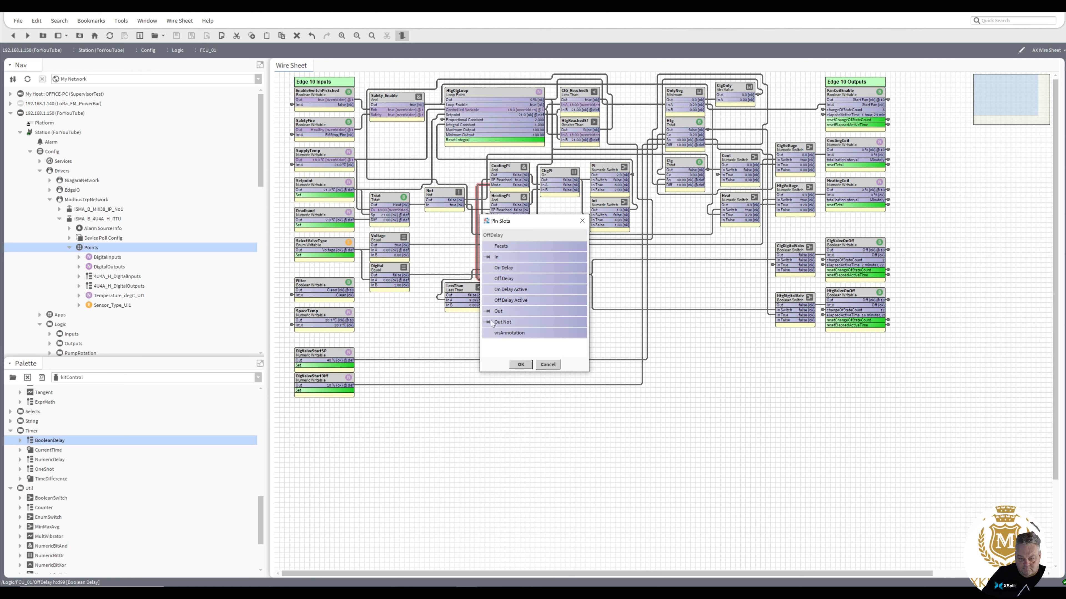
{"action": "left_click", "coordinate": [520, 365]}
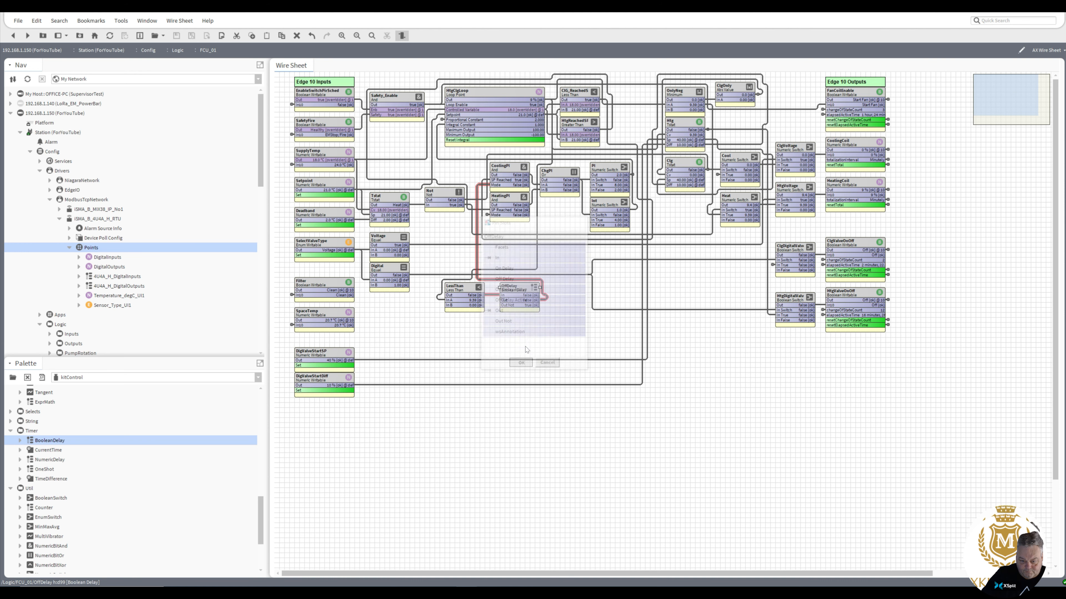
Set OffDelay's Off Delay to 10 seconds, save, and return to the wire sheet, moving OffDelay slightly closer to LessThan.
{"action": "double_click", "coordinate": [521, 291]}
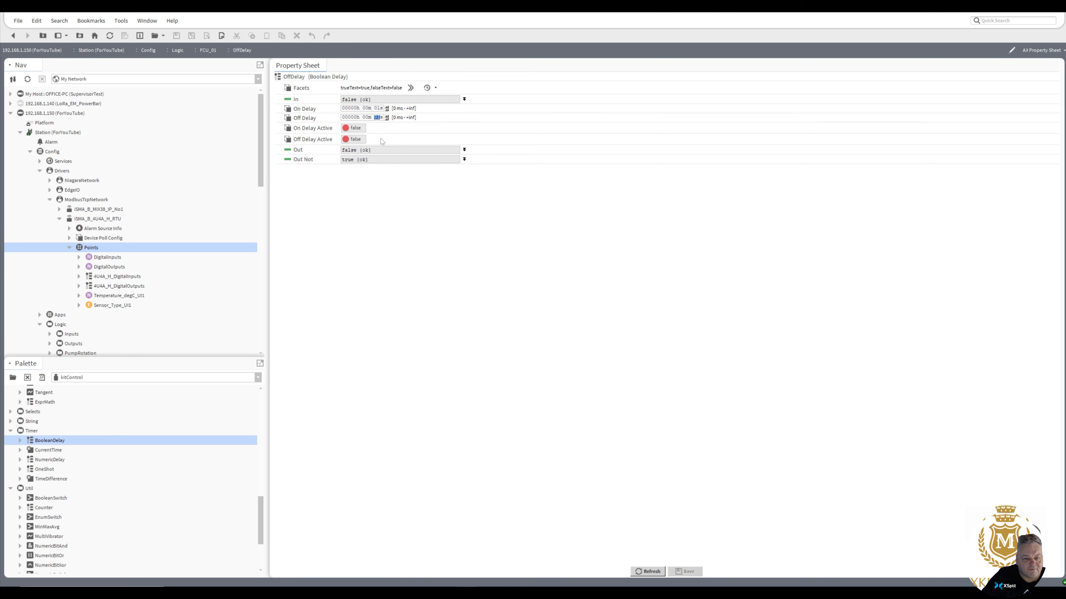
{"action": "type", "text": "10"}
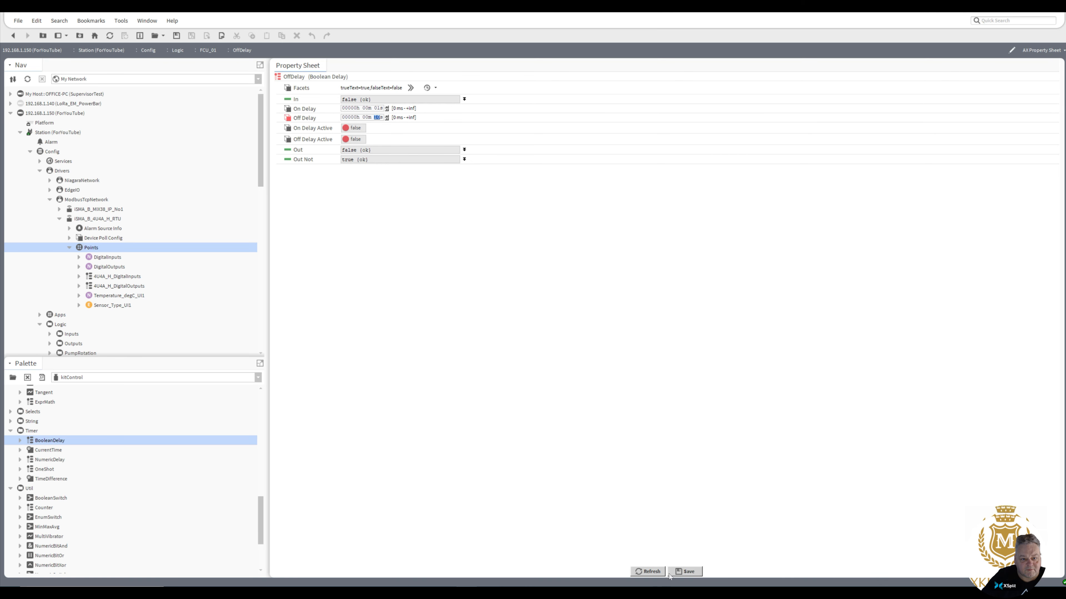
{"action": "left_click", "coordinate": [684, 571]}
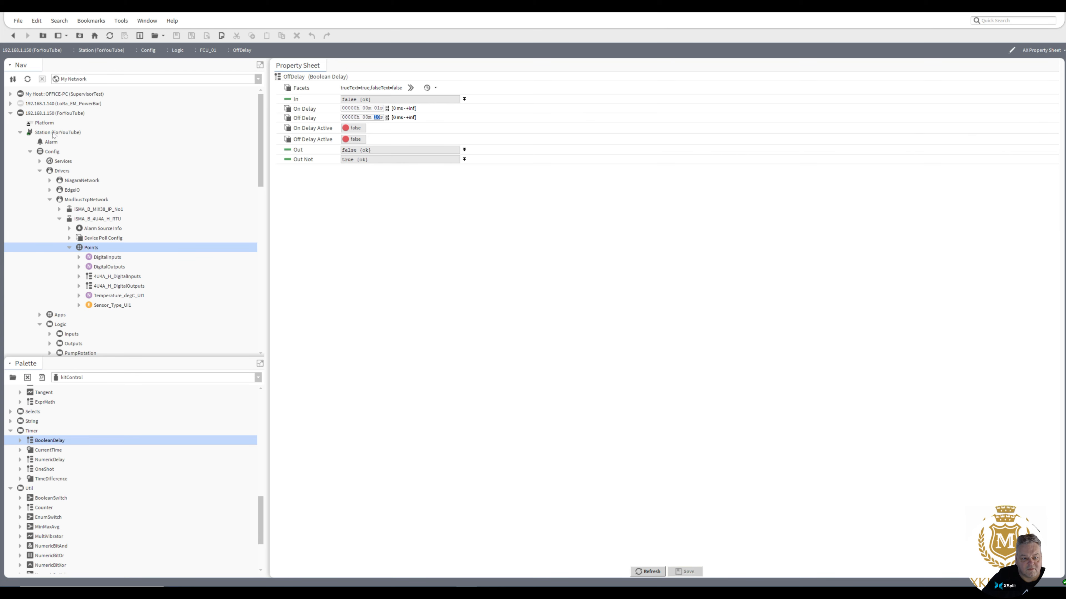
{"action": "left_click", "coordinate": [13, 35]}
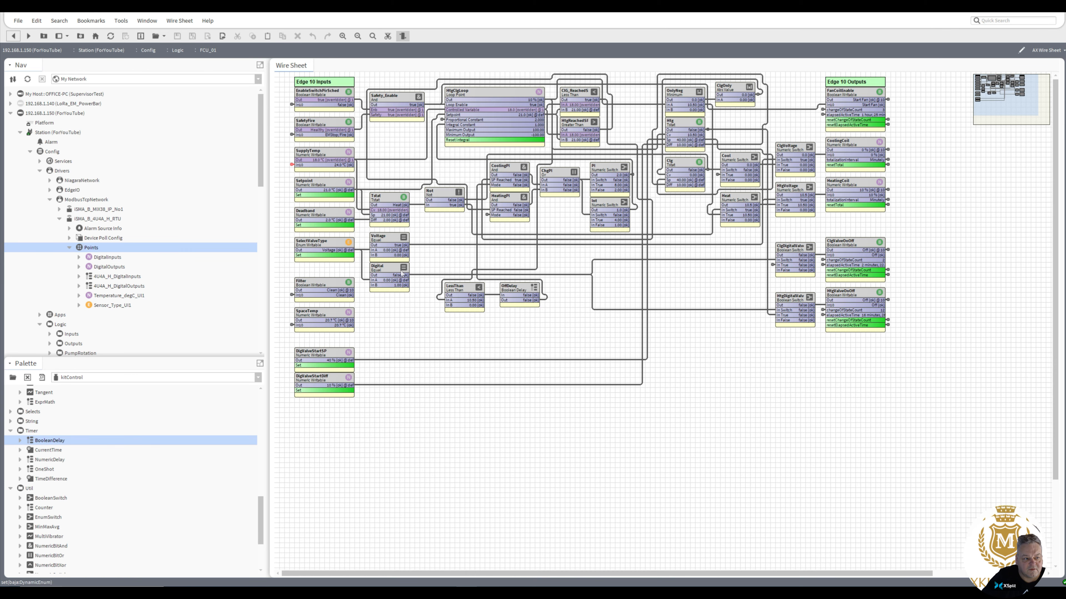
{"action": "left_click_drag", "start_coordinate": [511, 286], "coordinate": [506, 285]}
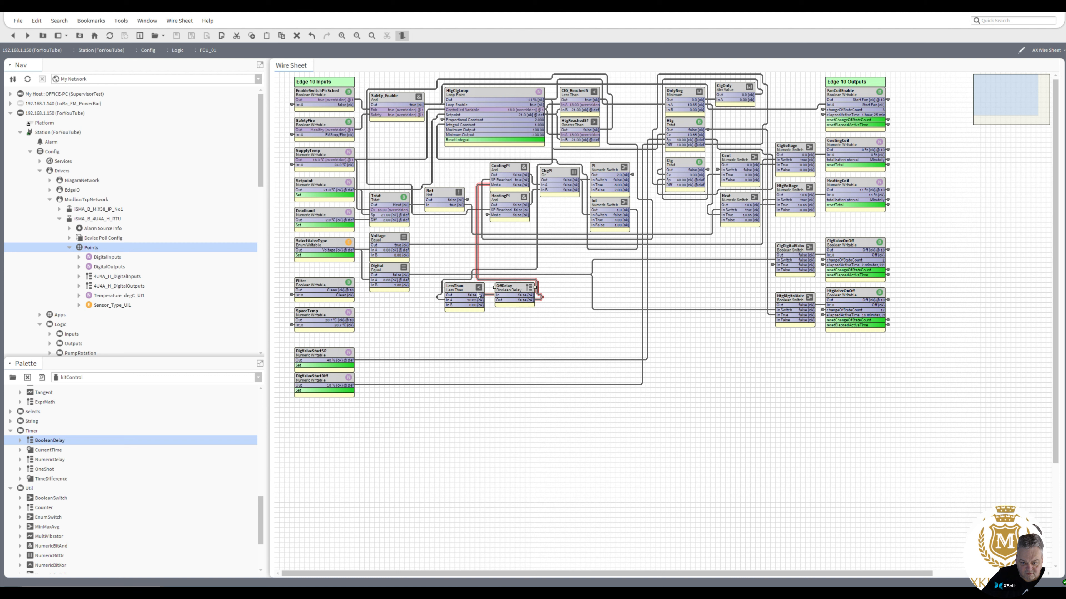
Try to rename the LessThan block as Cool.
{"action": "right_click", "coordinate": [461, 292]}
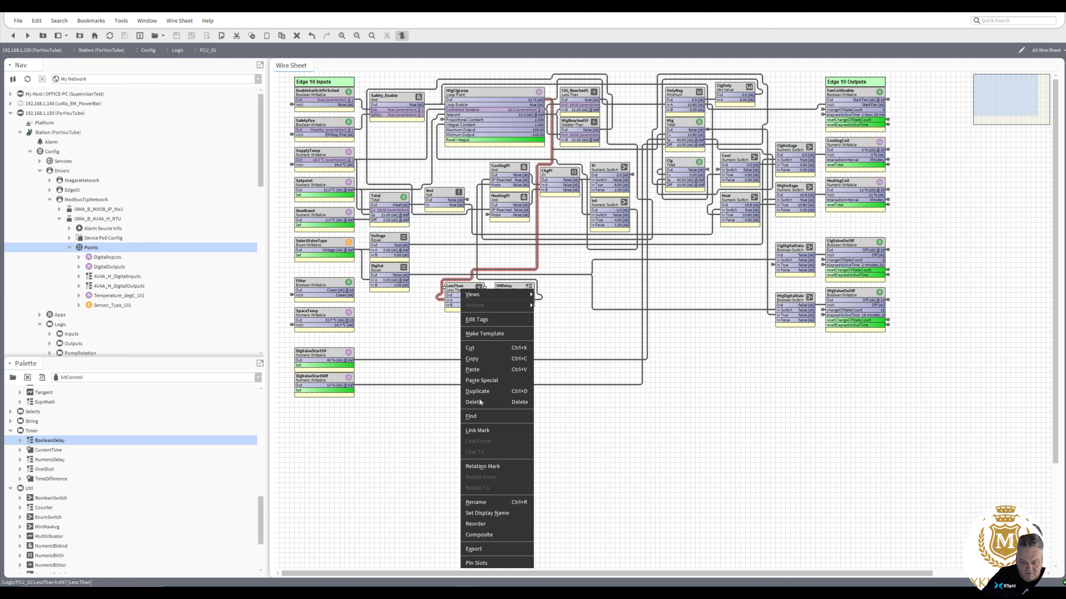
{"action": "left_click", "coordinate": [490, 502]}
{"action": "type", "text": "Cool"}
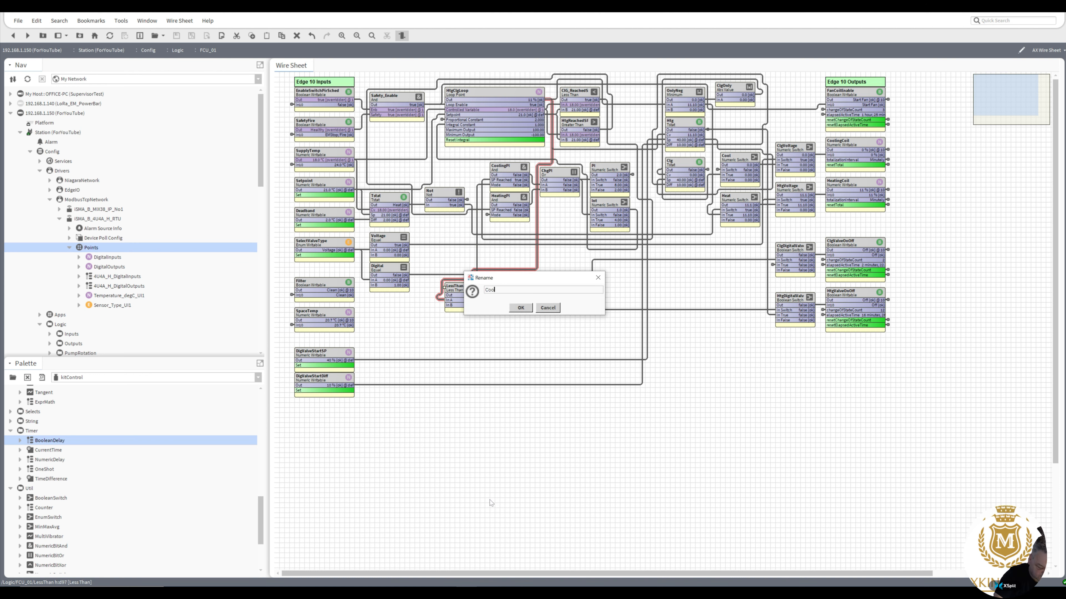
{"action": "left_click", "coordinate": [517, 309]}
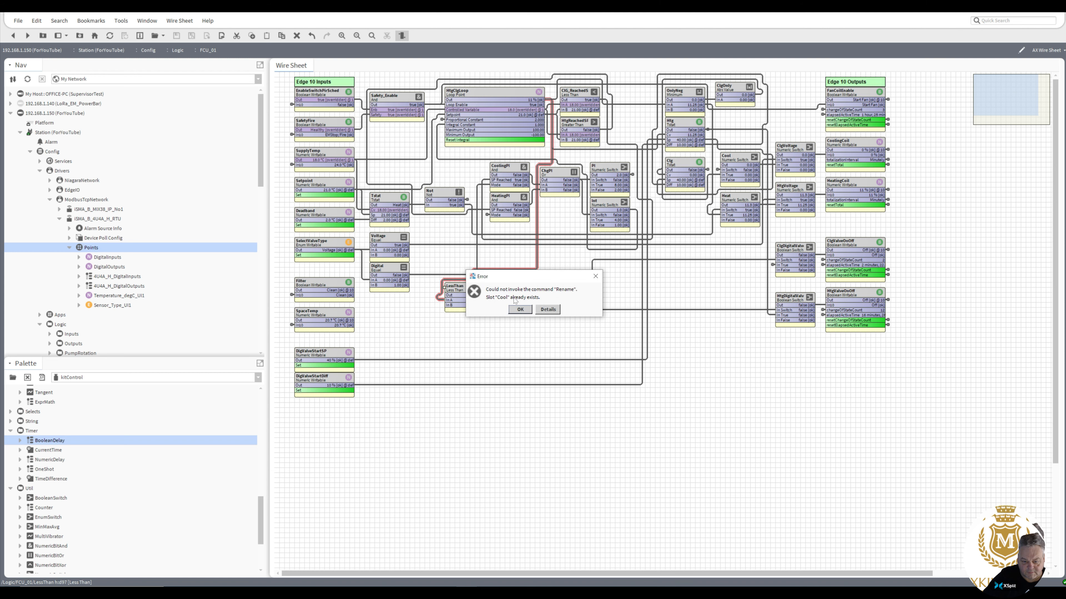
{"action": "left_click", "coordinate": [516, 312]}
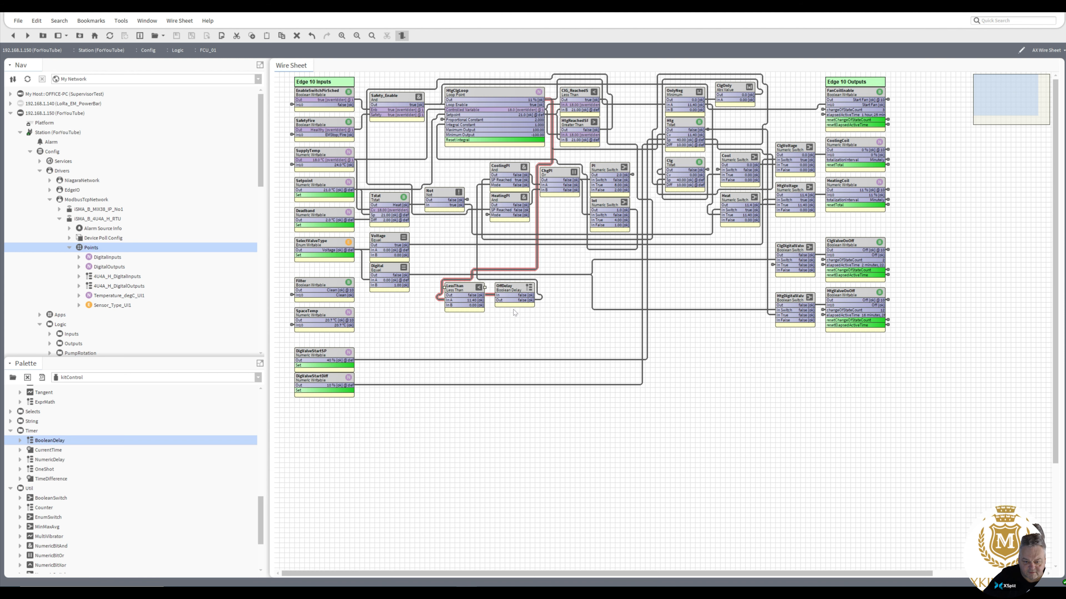
Rename the LessThan block as Cooling.
{"action": "right_click", "coordinate": [464, 289]}
{"action": "left_click", "coordinate": [494, 499]}
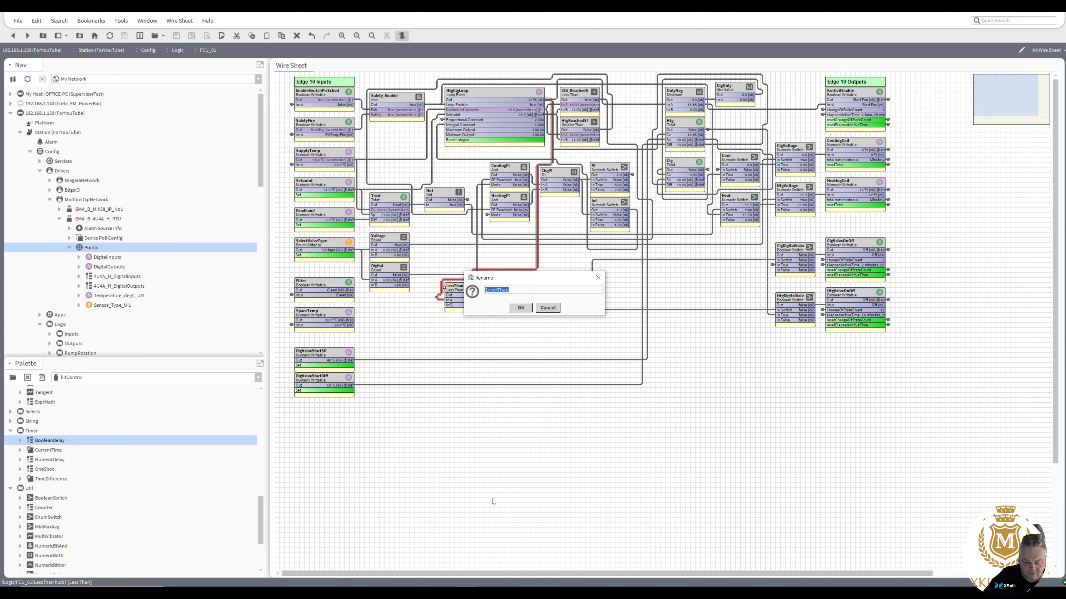
{"action": "type", "text": "Cooling"}
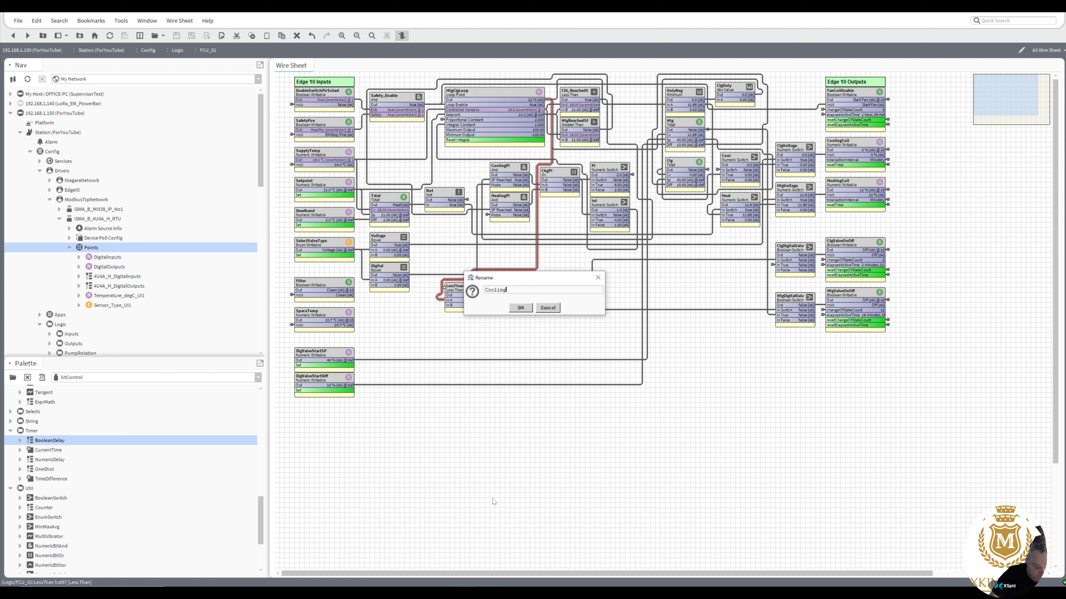
{"action": "left_click", "coordinate": [520, 308]}
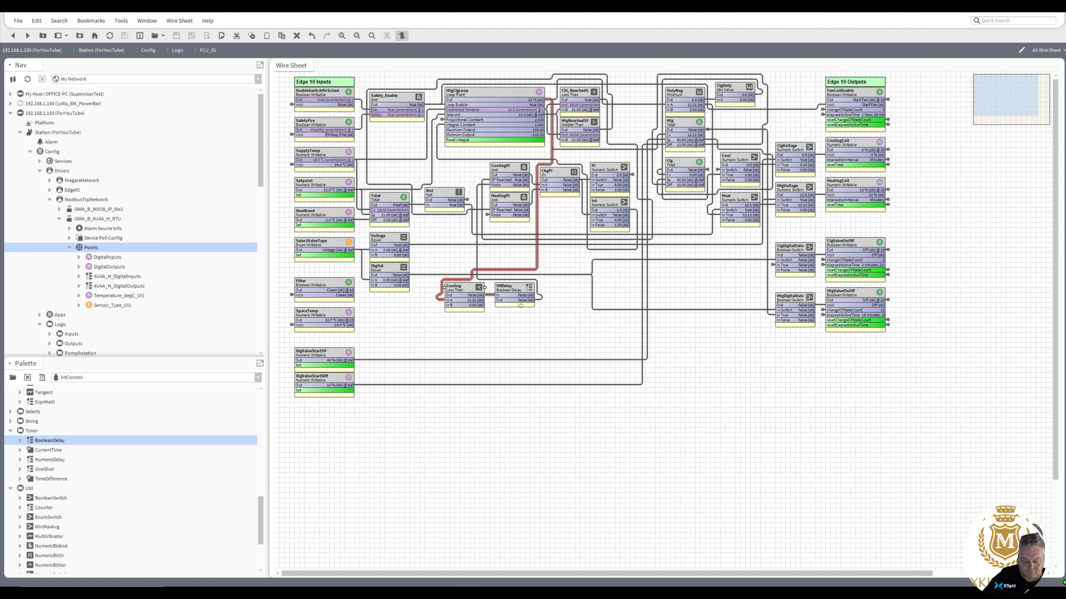
Rename the OffDelay block as CoolOffDly.
{"action": "right_click", "coordinate": [506, 288]}
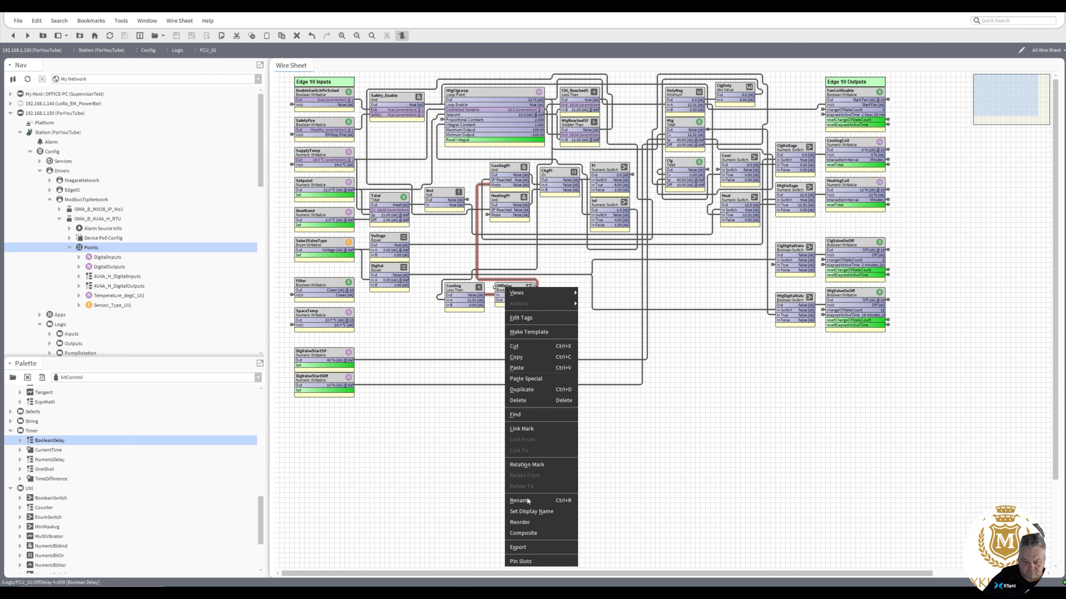
{"action": "left_click", "coordinate": [521, 500]}
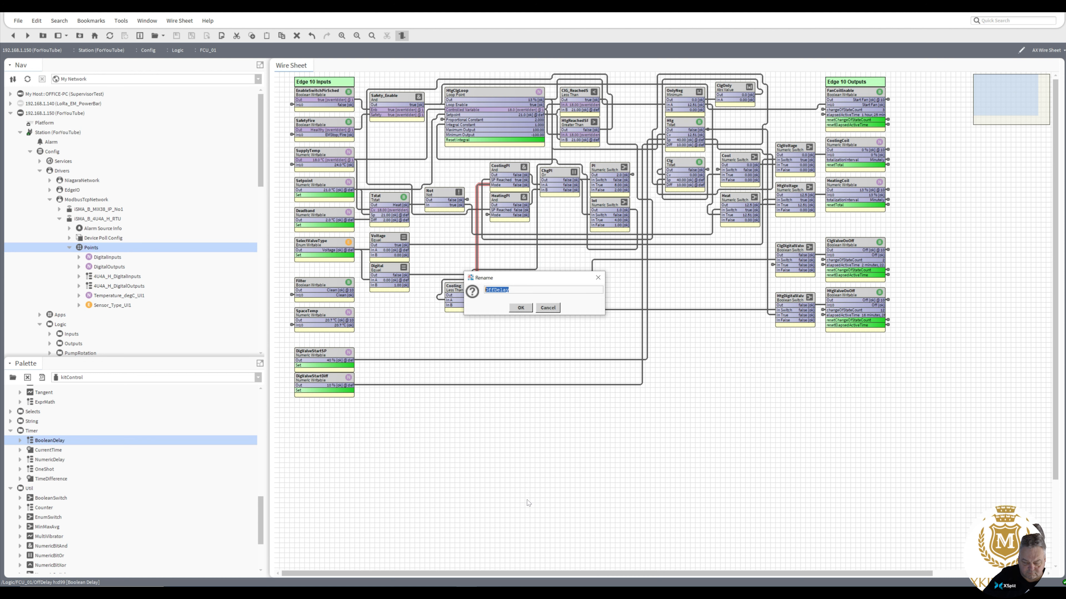
{"action": "type", "text": "CoolO"}
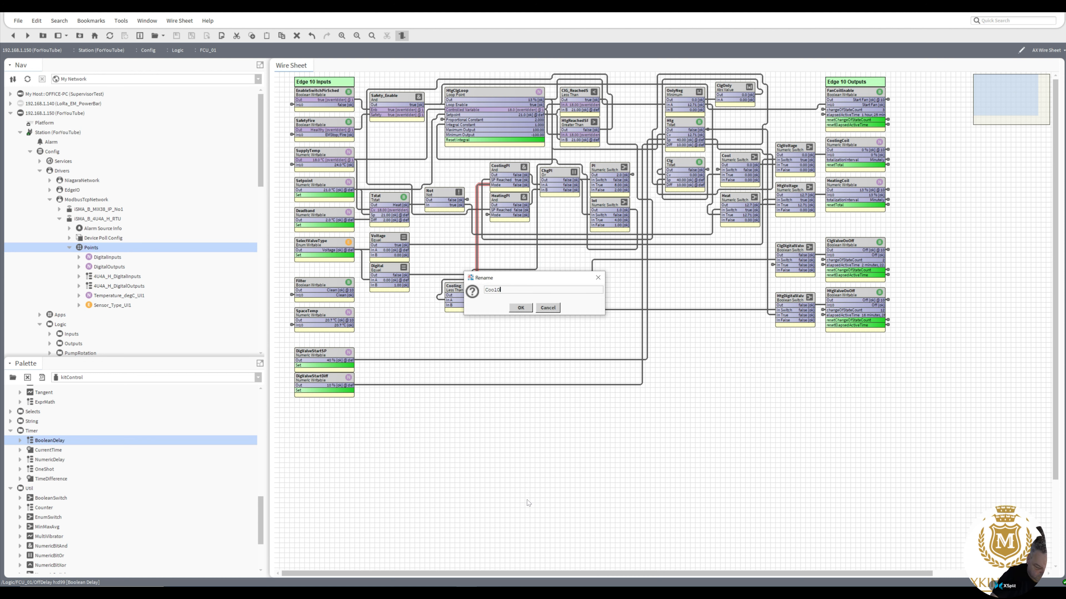
{"action": "type", "text": "ffDl"}
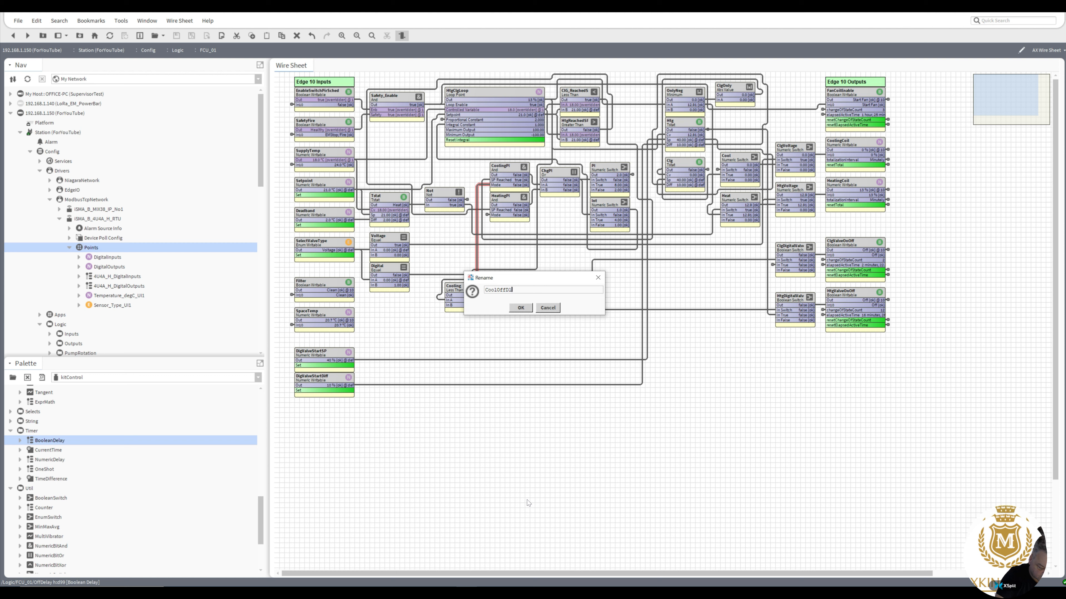
{"action": "type", "text": "y"}
{"action": "left_click", "coordinate": [521, 308]}
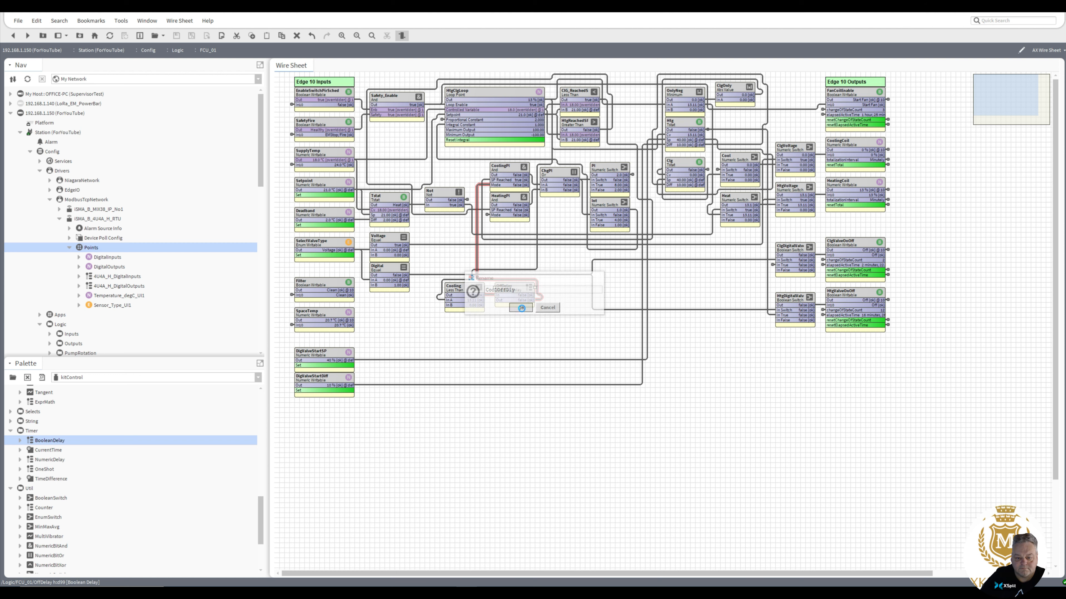
Move the Cooling and CoolOffDly blocks together into the open area below the ClgPI and Int blocks.
{"action": "right_click", "coordinate": [460, 294]}
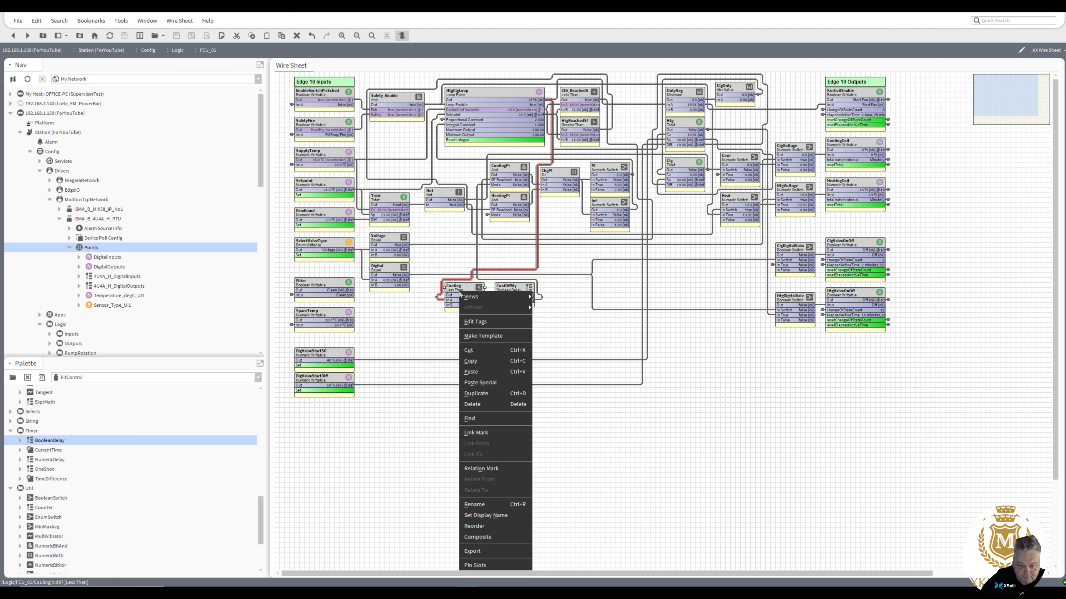
{"action": "left_click", "coordinate": [442, 338]}
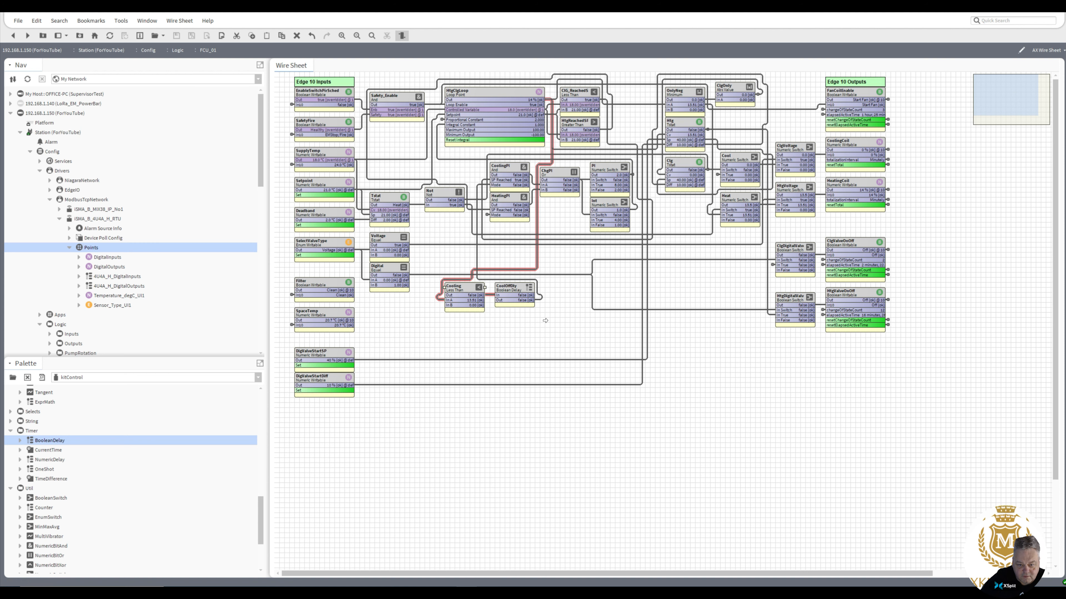
{"action": "left_click_drag", "start_coordinate": [545, 321], "coordinate": [507, 262]}
{"action": "left_click_drag", "start_coordinate": [514, 285], "coordinate": [519, 303]}
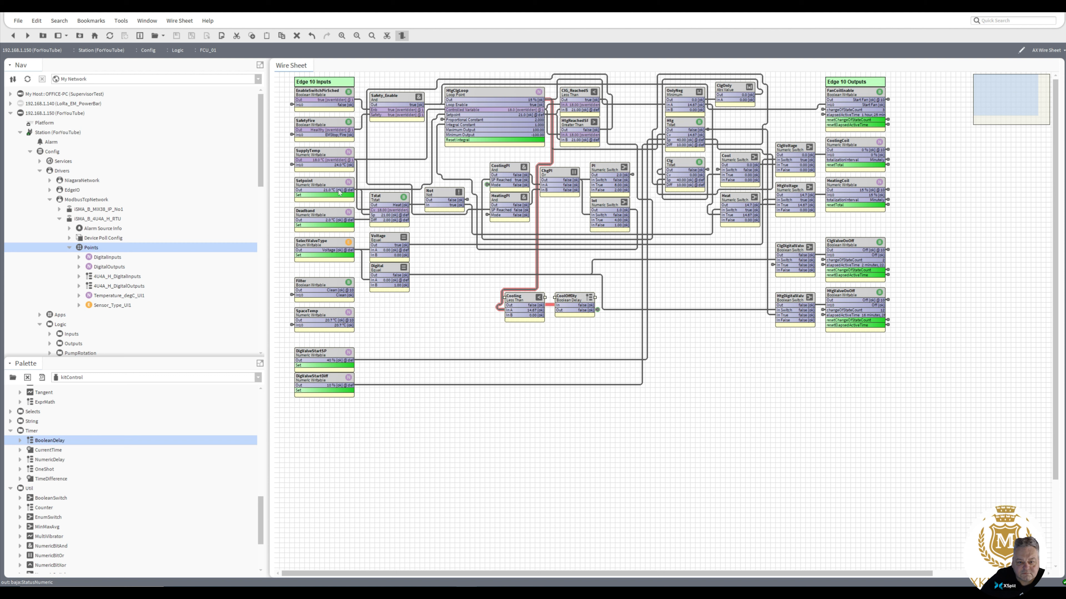
{"action": "left_click", "coordinate": [851, 190]}
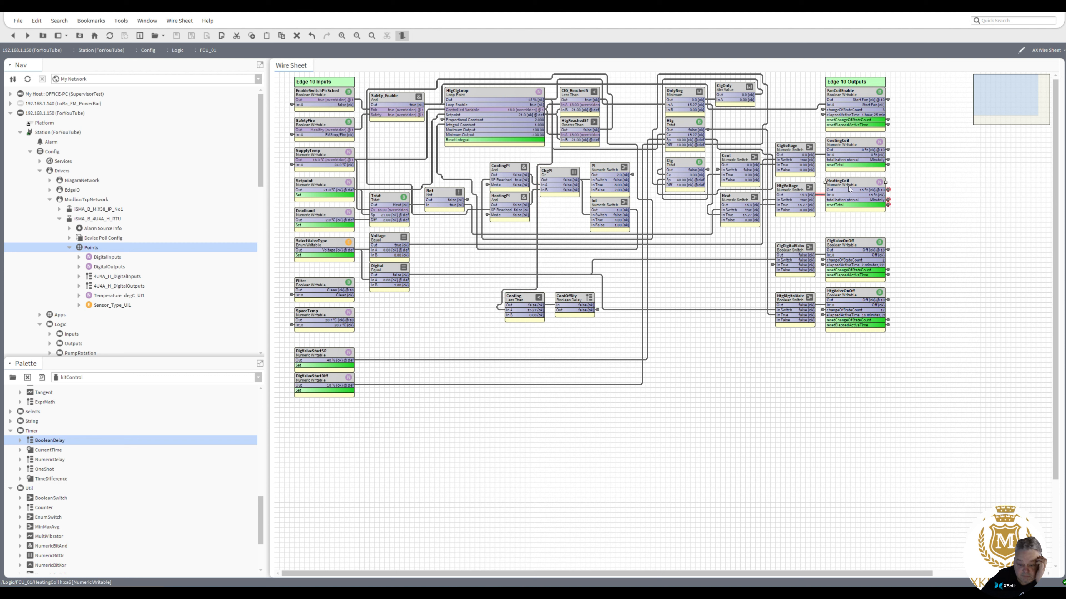
{"action": "left_click", "coordinate": [523, 290]}
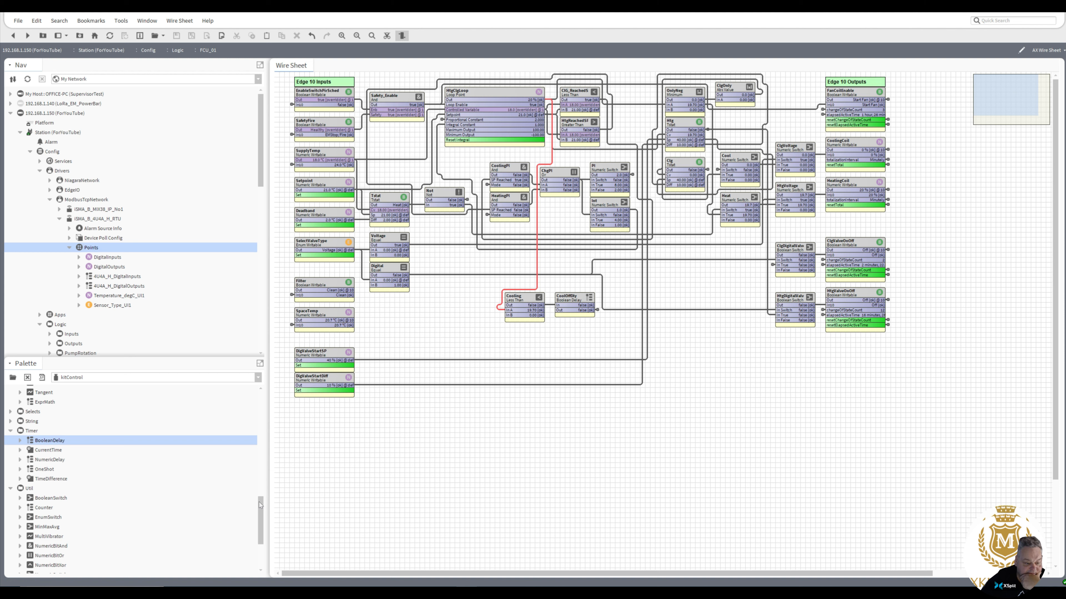
Add a GreaterThan logic block named Heating directly below the Cooling block.
{"action": "left_click_drag", "start_coordinate": [259, 502], "coordinate": [269, 415]}
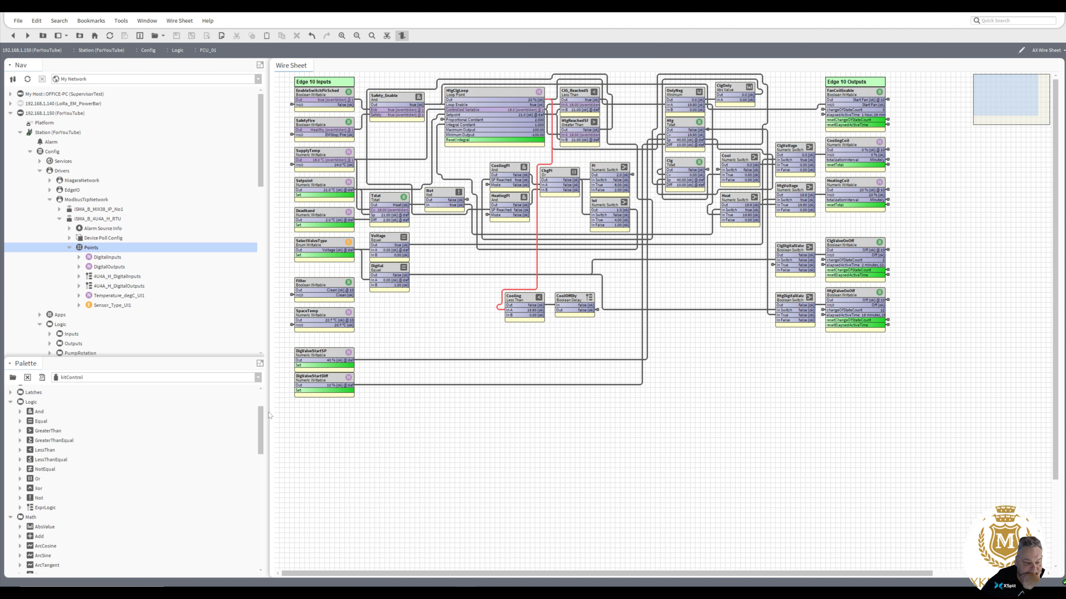
{"action": "left_click_drag", "start_coordinate": [54, 432], "coordinate": [524, 332]}
{"action": "type", "text": "Heating"}
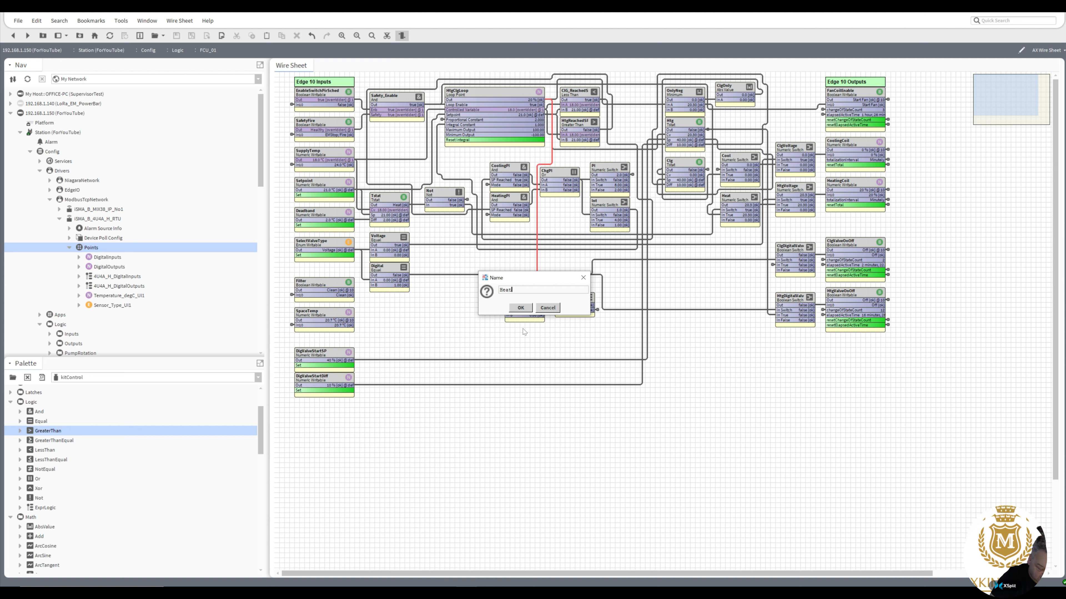
{"action": "left_click", "coordinate": [520, 307]}
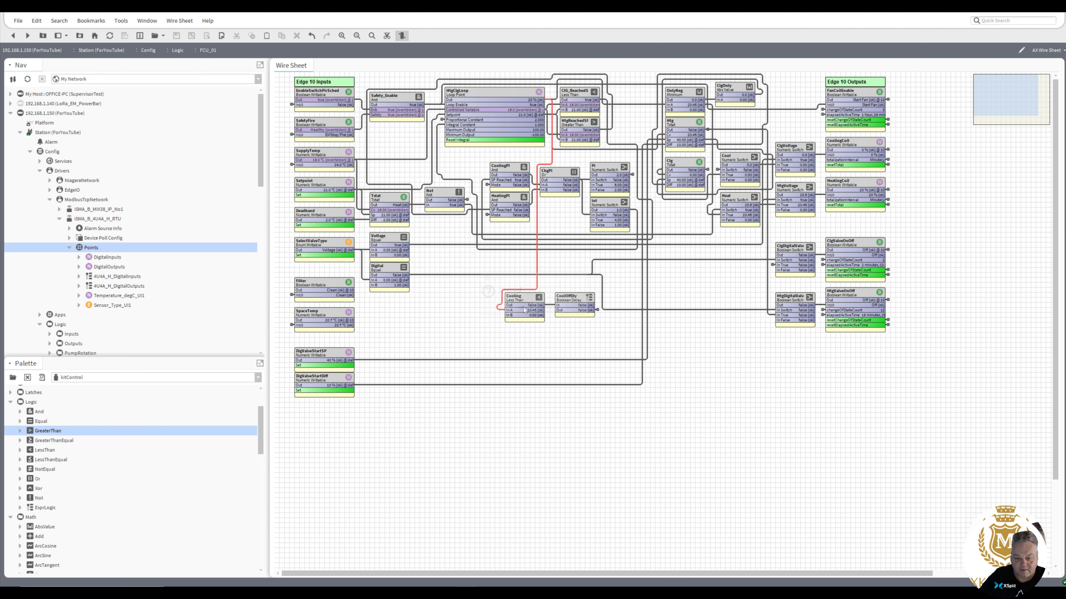
{"action": "left_click_drag", "start_coordinate": [537, 336], "coordinate": [522, 330]}
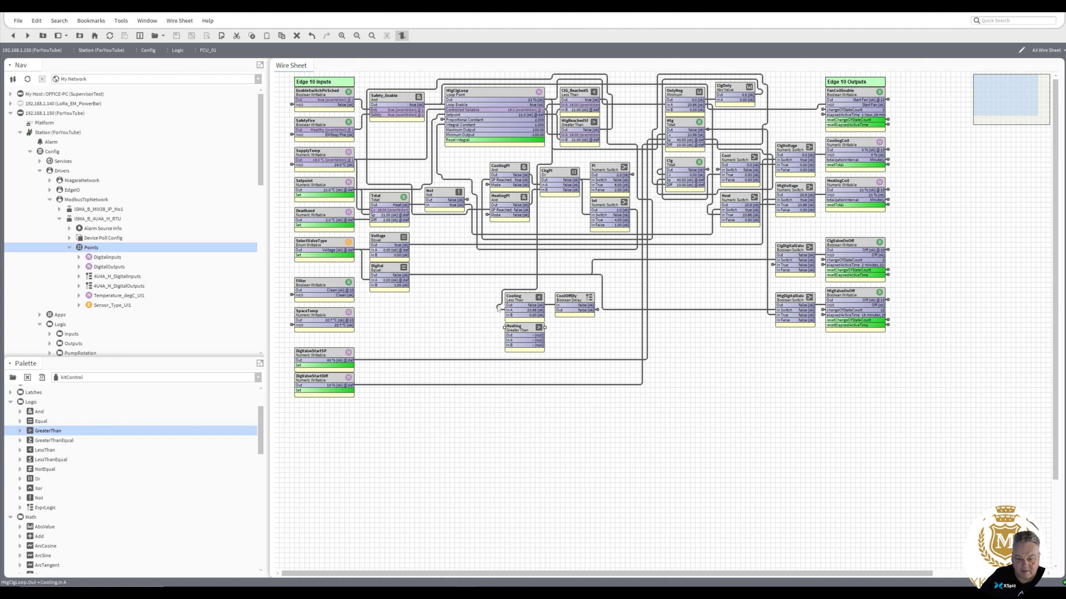
Link HtgClgLoop's Out to Heating's In A, set Heating's In B to 0.00, save, and return to the wire sheet.
{"action": "left_click", "coordinate": [537, 279]}
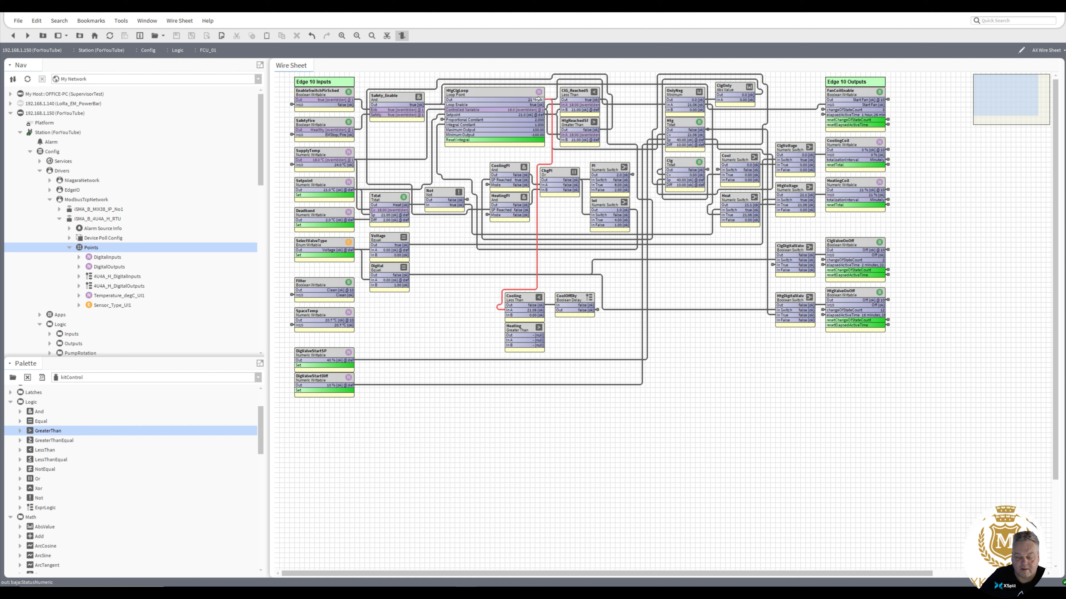
{"action": "left_click_drag", "start_coordinate": [537, 99], "coordinate": [509, 340]}
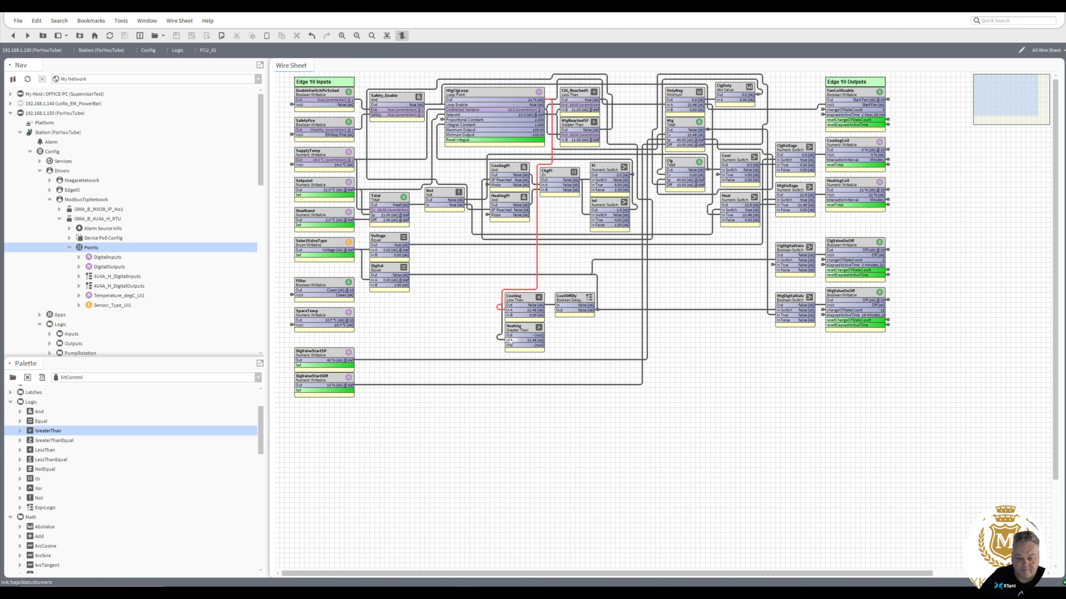
{"action": "double_click", "coordinate": [524, 328]}
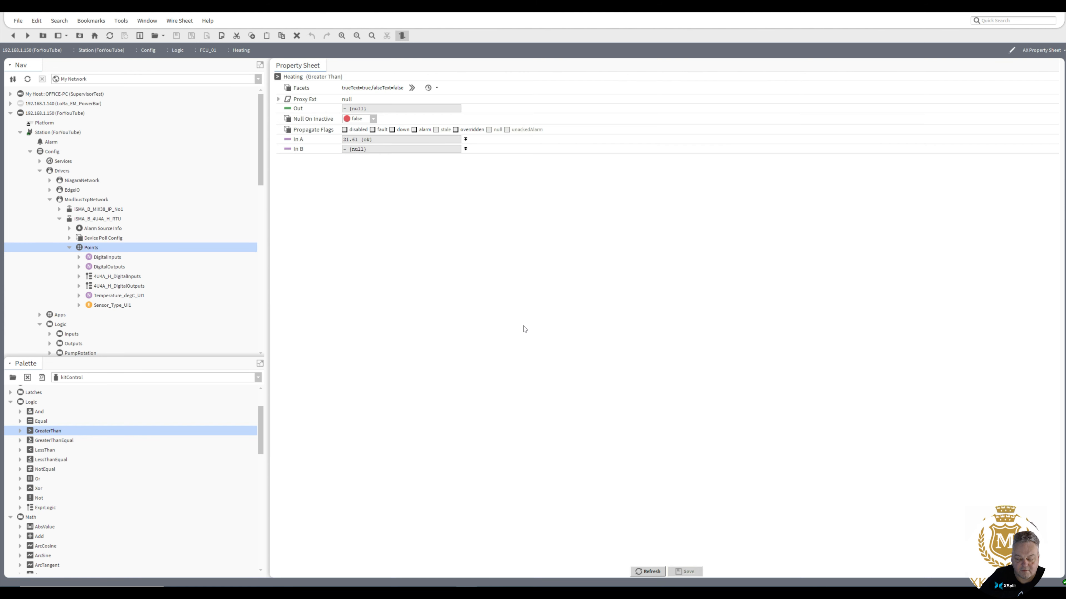
{"action": "left_click", "coordinate": [466, 149]}
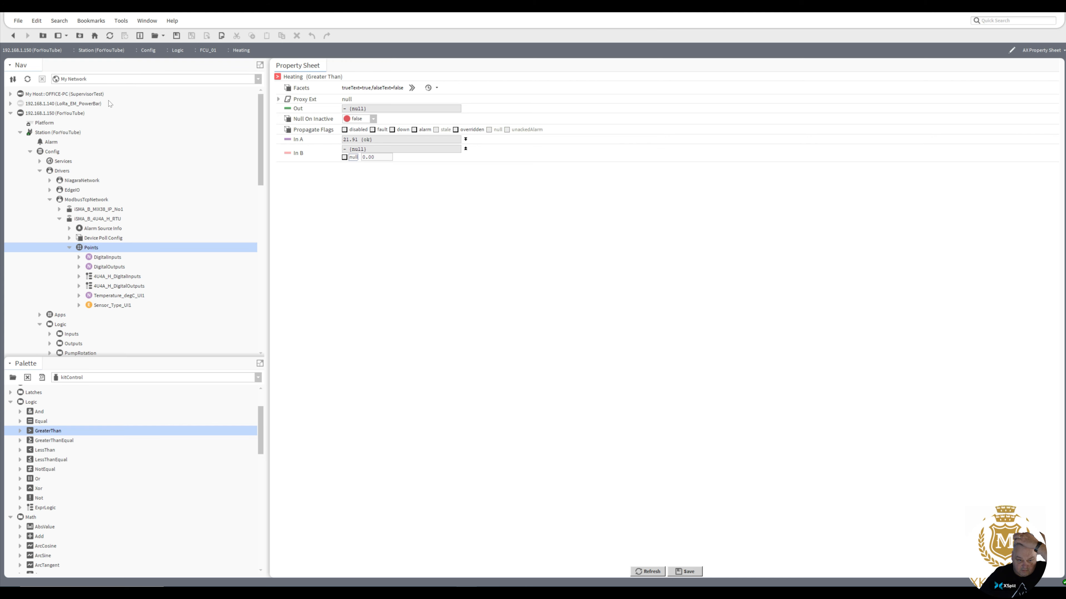
{"action": "left_click", "coordinate": [693, 573]}
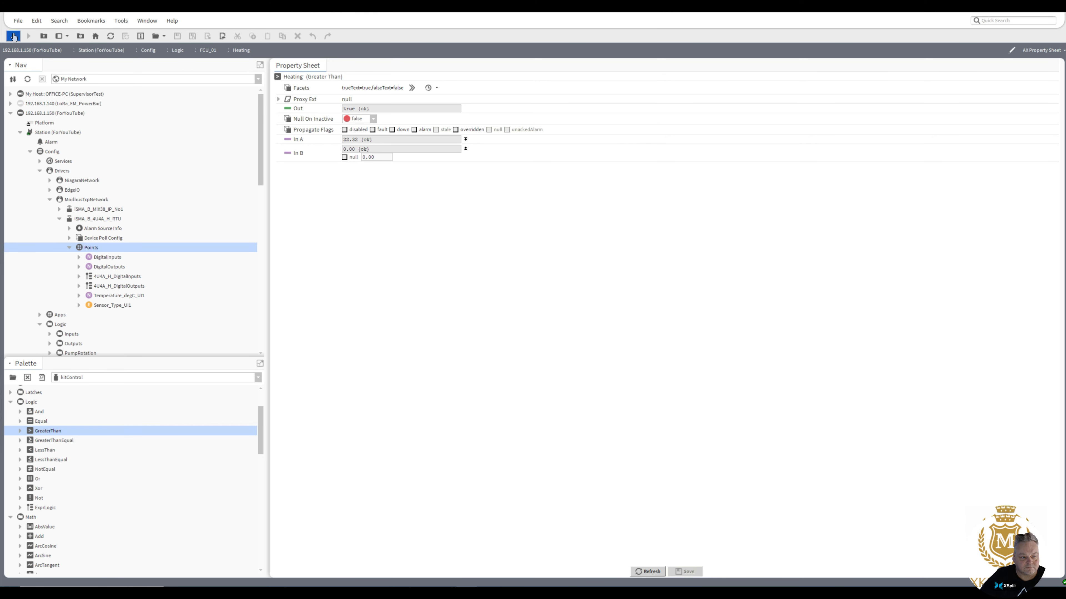
{"action": "left_click", "coordinate": [13, 36]}
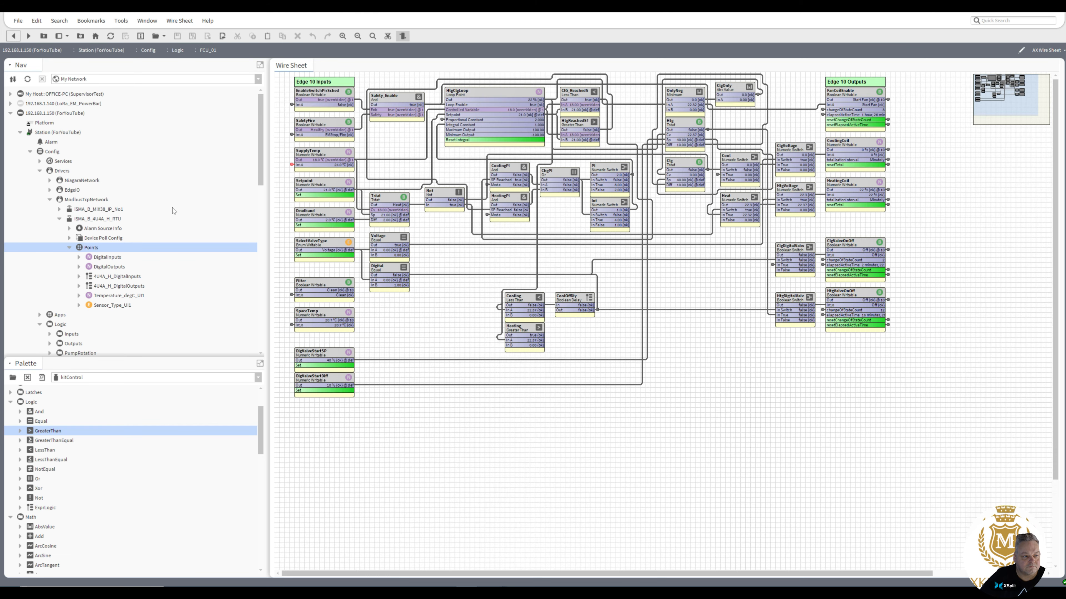
Duplicate CoolOffDly as HeatOffDly, place it beside the Heating block, and link Heating's Out to its In.
{"action": "left_click", "coordinate": [569, 300]}
{"action": "right_click", "coordinate": [569, 301]}
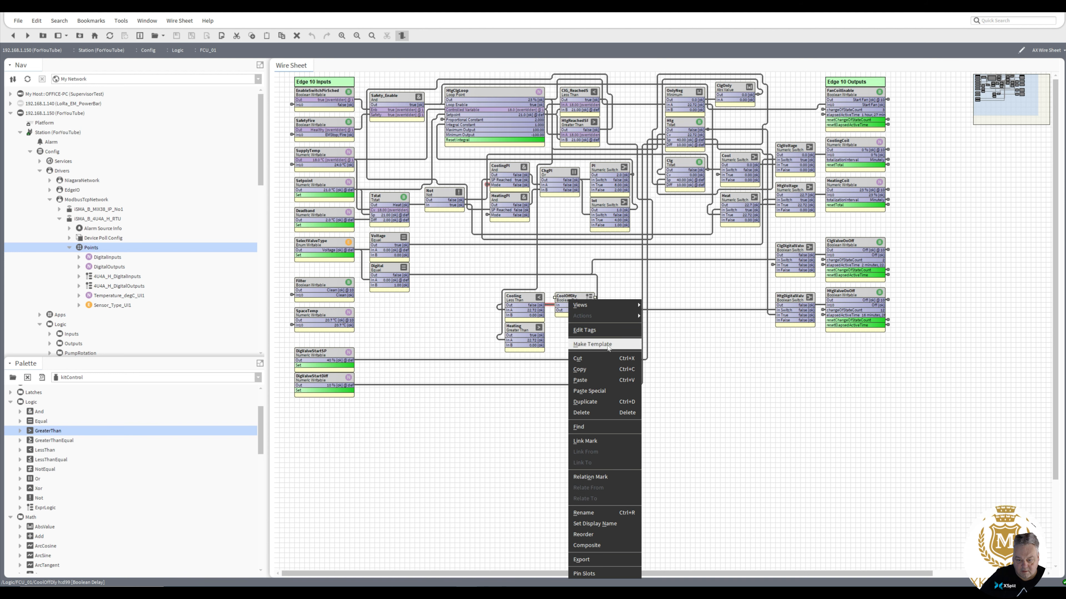
{"action": "left_click", "coordinate": [605, 403]}
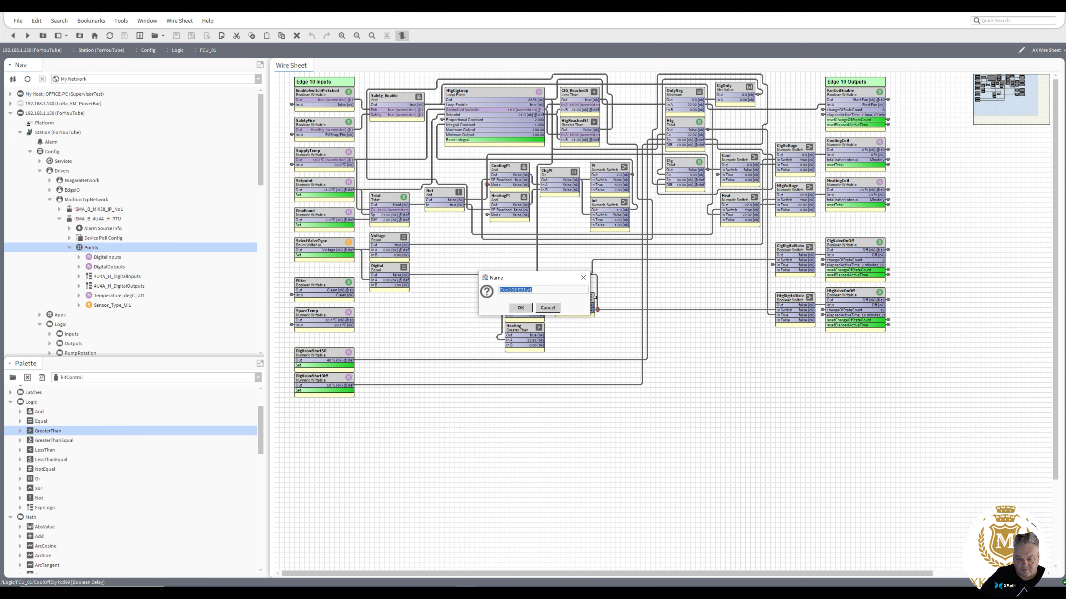
{"action": "left_click_drag", "start_coordinate": [512, 289], "coordinate": [459, 296]}
{"action": "type", "text": "Heat"}
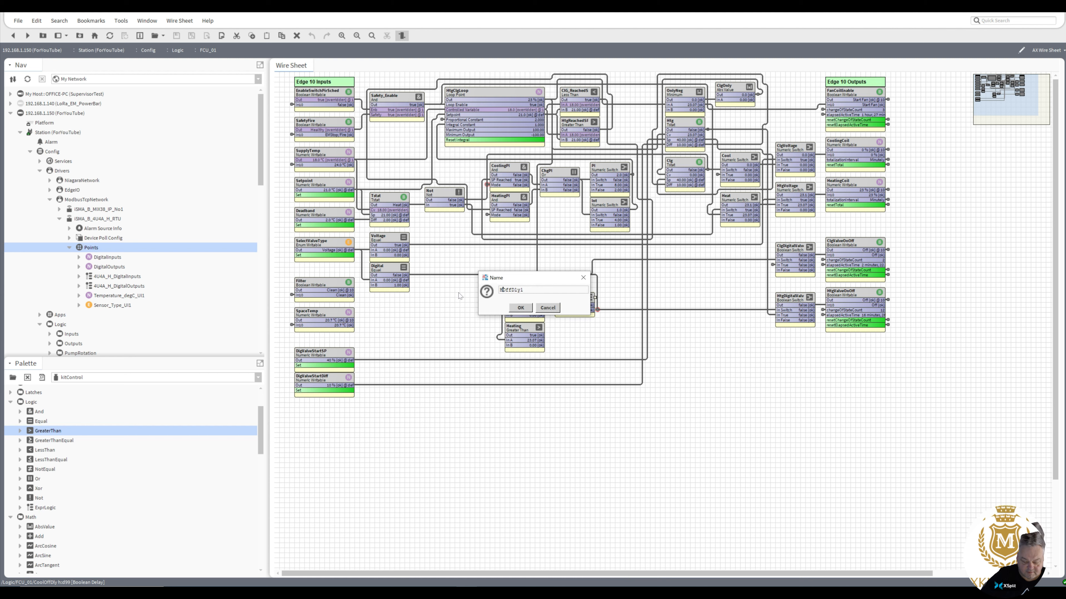
{"action": "key", "text": "End"}
{"action": "key", "text": "BackSpace"}
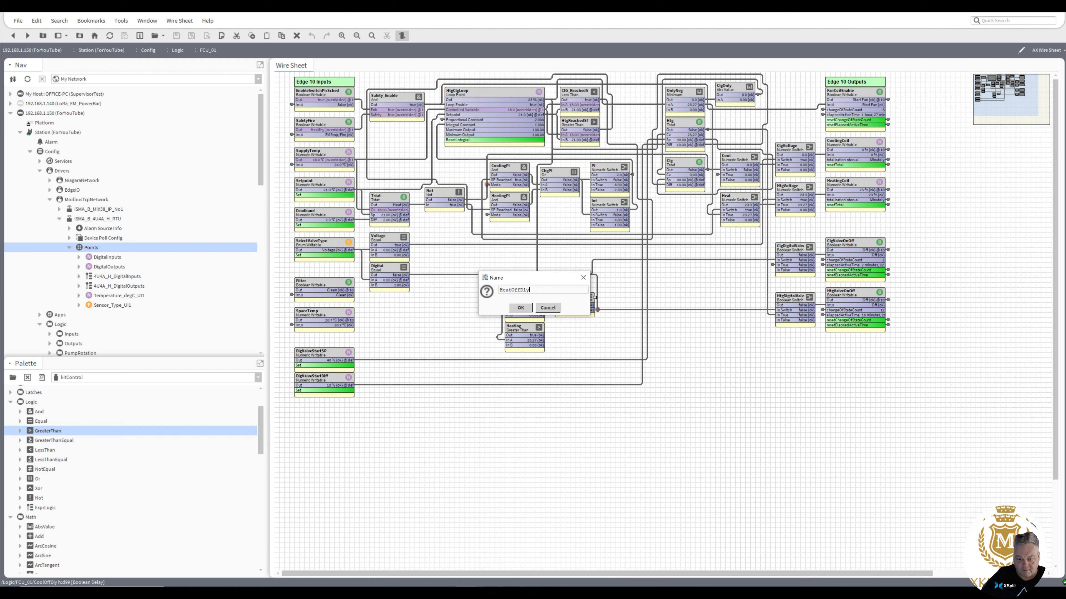
{"action": "left_click", "coordinate": [527, 312]}
{"action": "left_click_drag", "start_coordinate": [583, 309], "coordinate": [575, 331]}
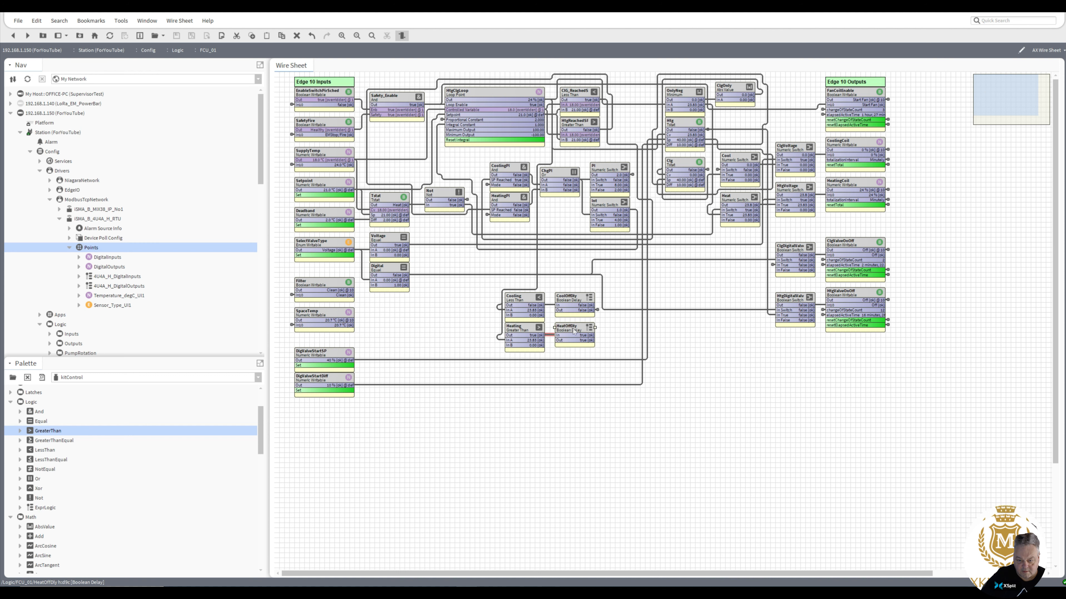
Delete the link from the Htg block's output to HeatingPI's Mode input.
{"action": "left_click", "coordinate": [571, 305]}
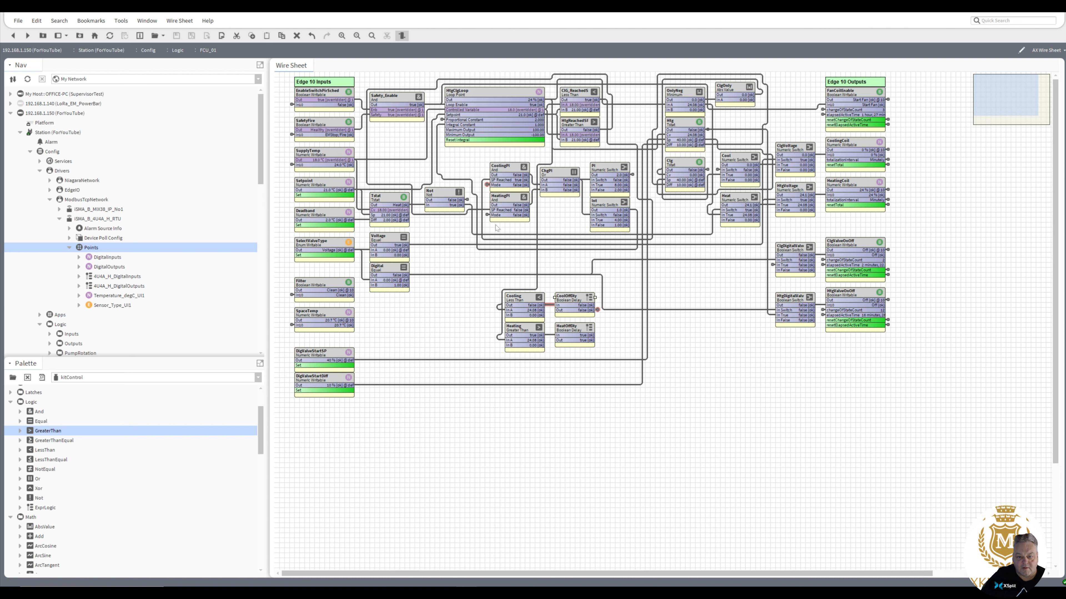
{"action": "left_click", "coordinate": [487, 214]}
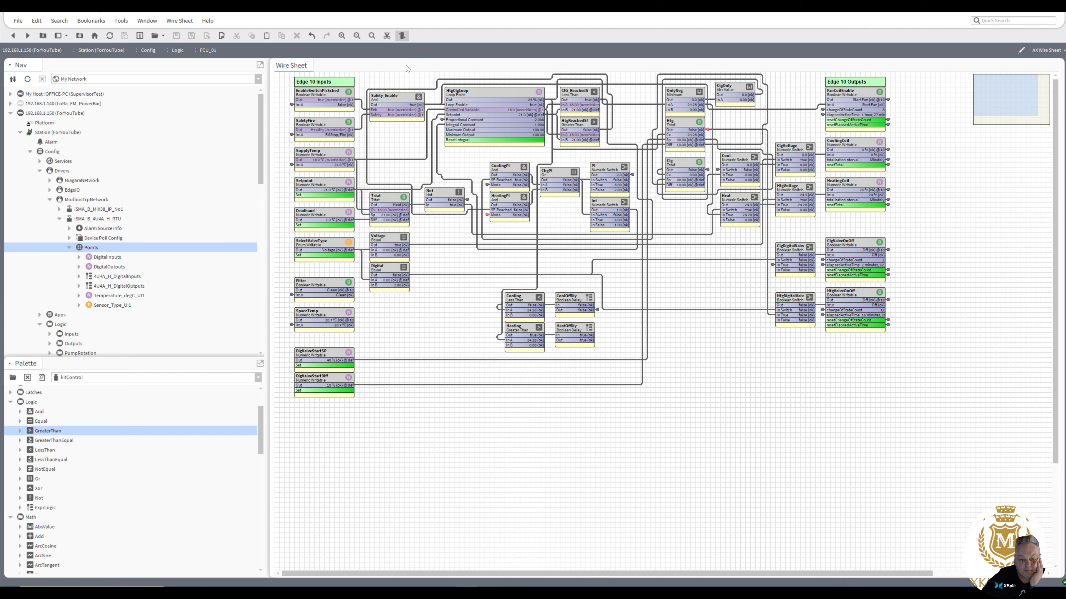
{"action": "left_click", "coordinate": [387, 36]}
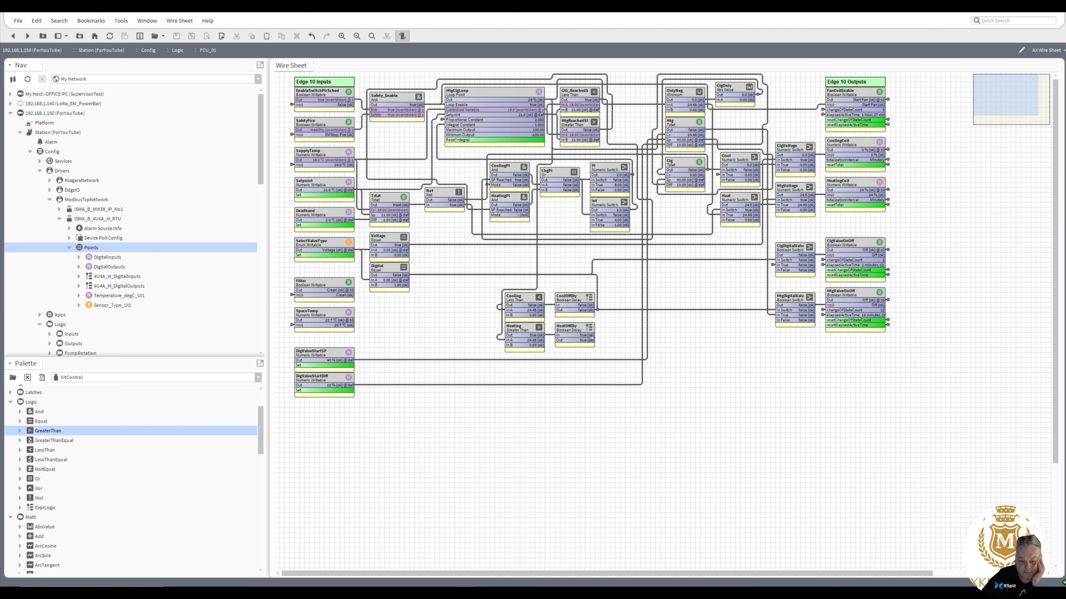
Link HeatOffDly's Out to HeatingPI's Mode input.
{"action": "left_click_drag", "start_coordinate": [592, 338], "coordinate": [494, 217]}
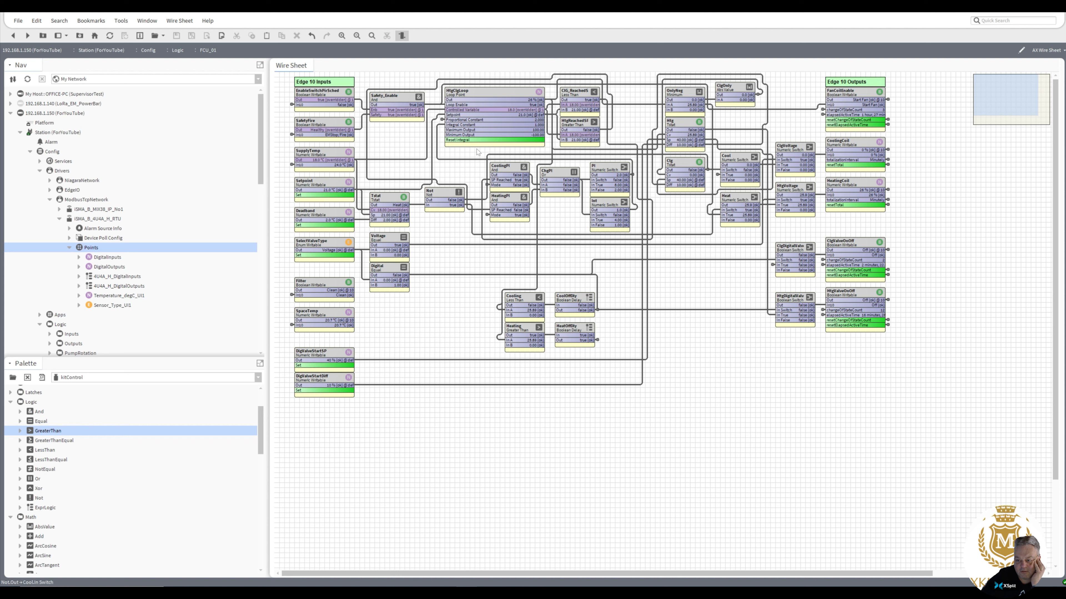
Apply an emergency override of 21.01 °C to the SupplyTemp point to test the loop just above setpoint.
{"action": "right_click", "coordinate": [322, 153]}
{"action": "mouse_move", "coordinate": [340, 168]}
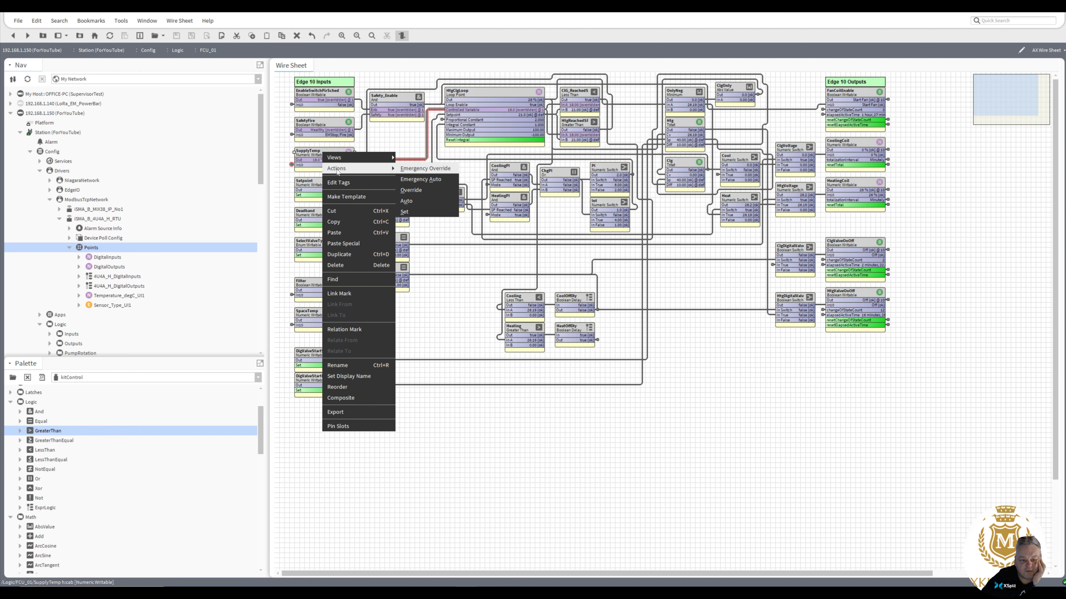
{"action": "left_click", "coordinate": [439, 169]}
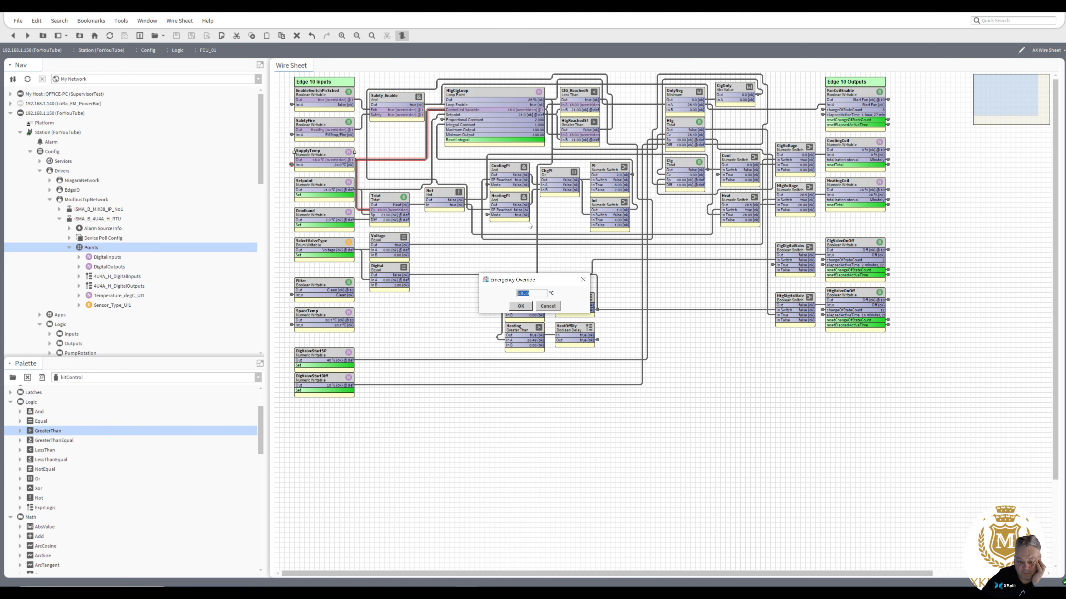
{"action": "type", "text": "22"}
{"action": "key", "text": "BackSpace"}
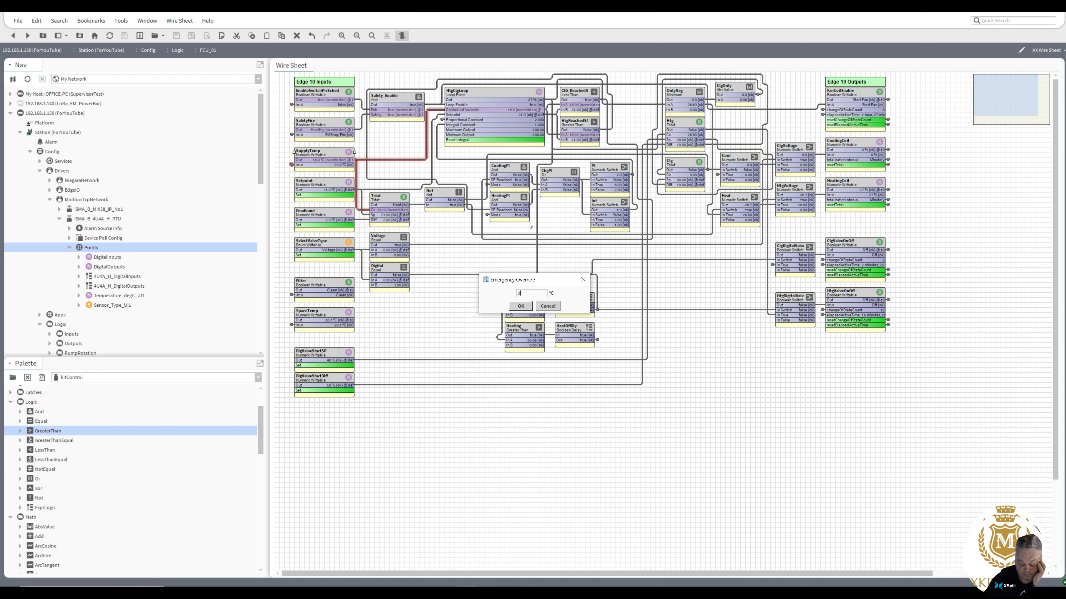
{"action": "type", "text": "1.01"}
{"action": "key", "text": "Return"}
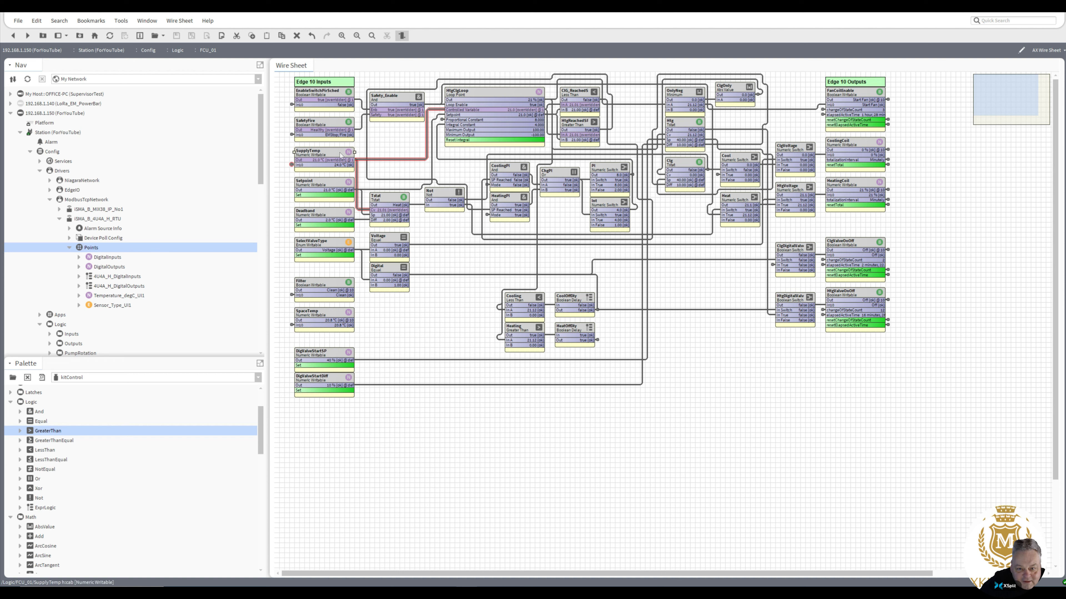
Apply an emergency override of 21.5 °C to the SupplyTemp point.
{"action": "right_click", "coordinate": [341, 155]}
{"action": "mouse_move", "coordinate": [365, 169]}
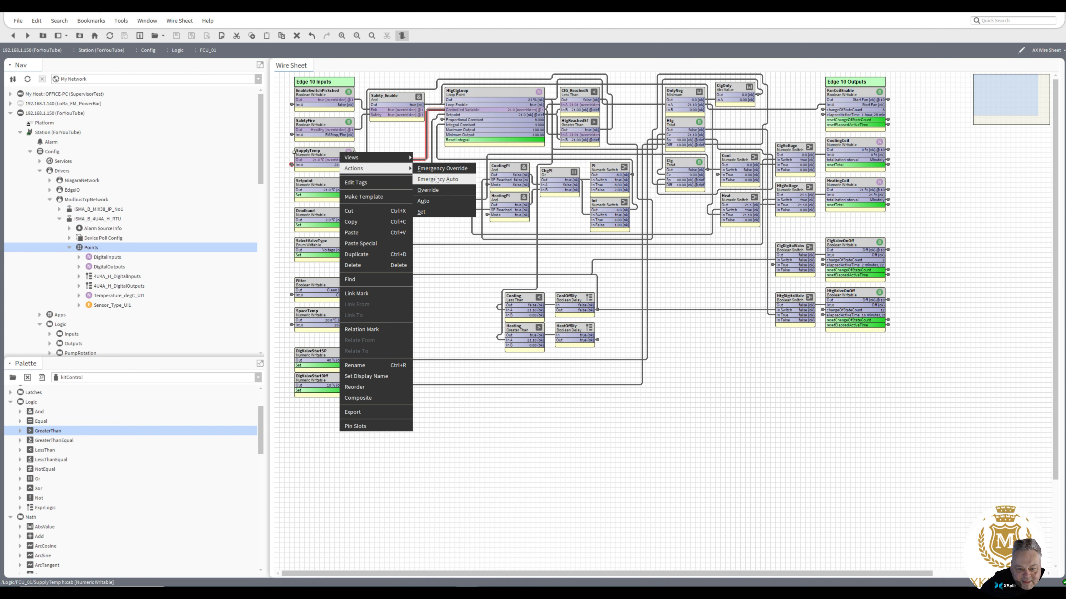
{"action": "left_click", "coordinate": [439, 168]}
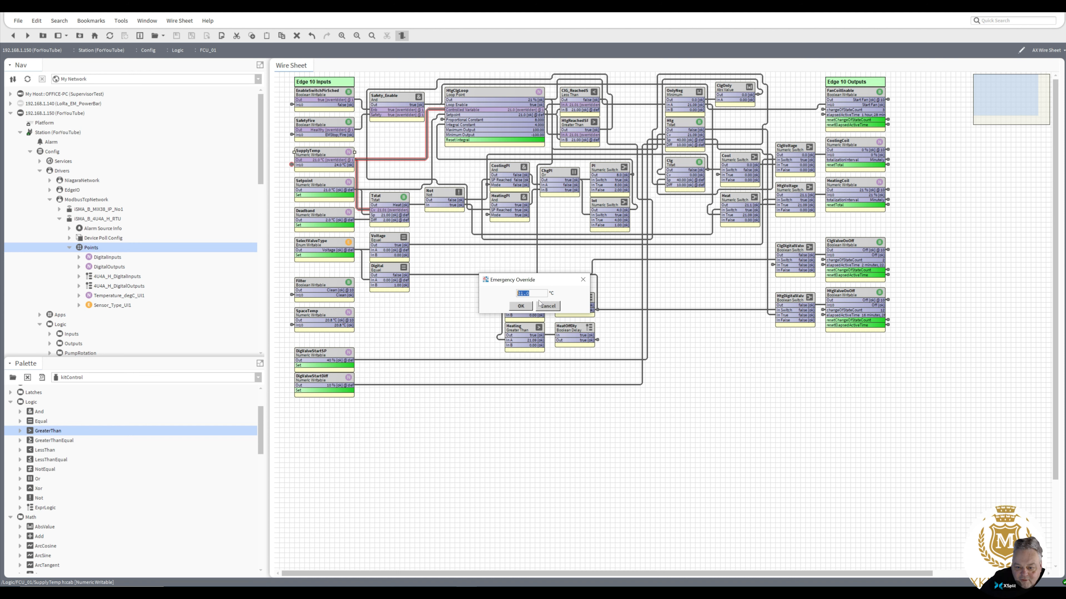
{"action": "type", "text": "2"}
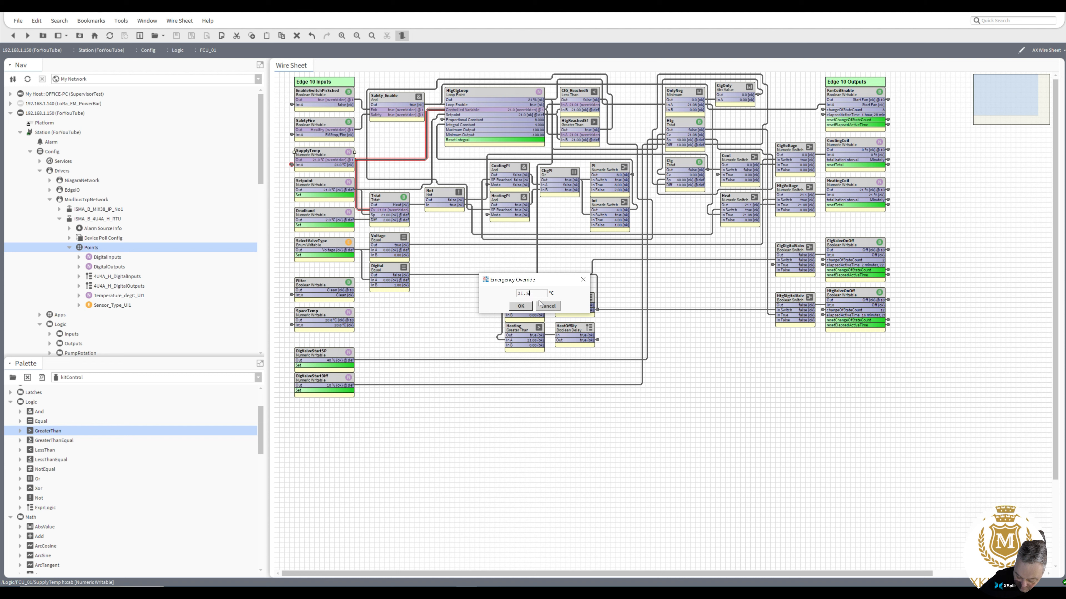
{"action": "type", "text": "1.5"}
{"action": "left_click", "coordinate": [520, 306]}
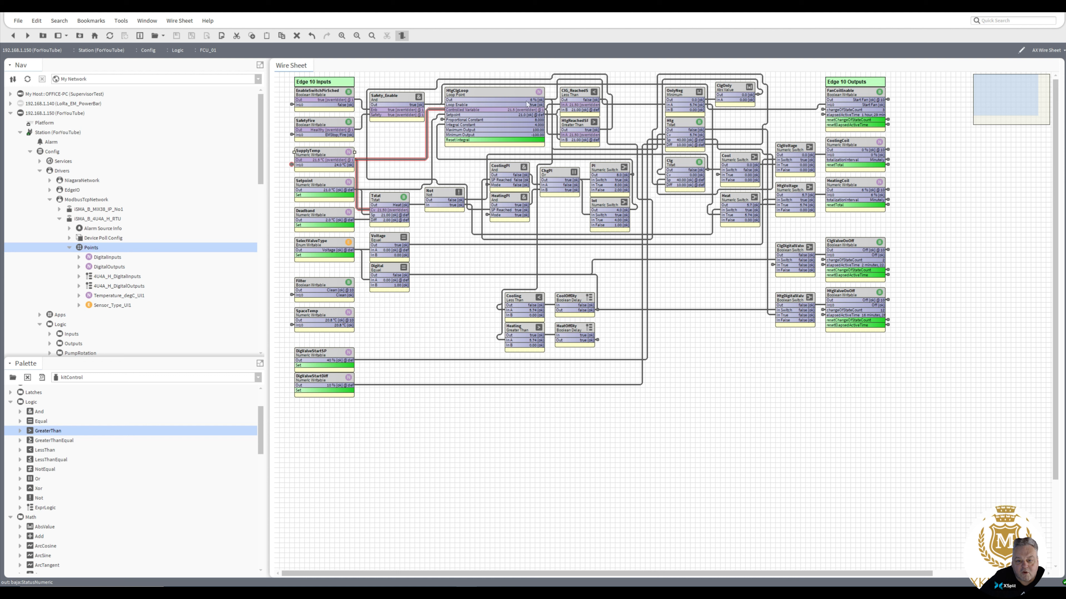
Trace the links into HtgClgLoop's proportional and integral constants and check the CoolingCoil output.
{"action": "left_click", "coordinate": [442, 121]}
{"action": "left_click", "coordinate": [441, 128]}
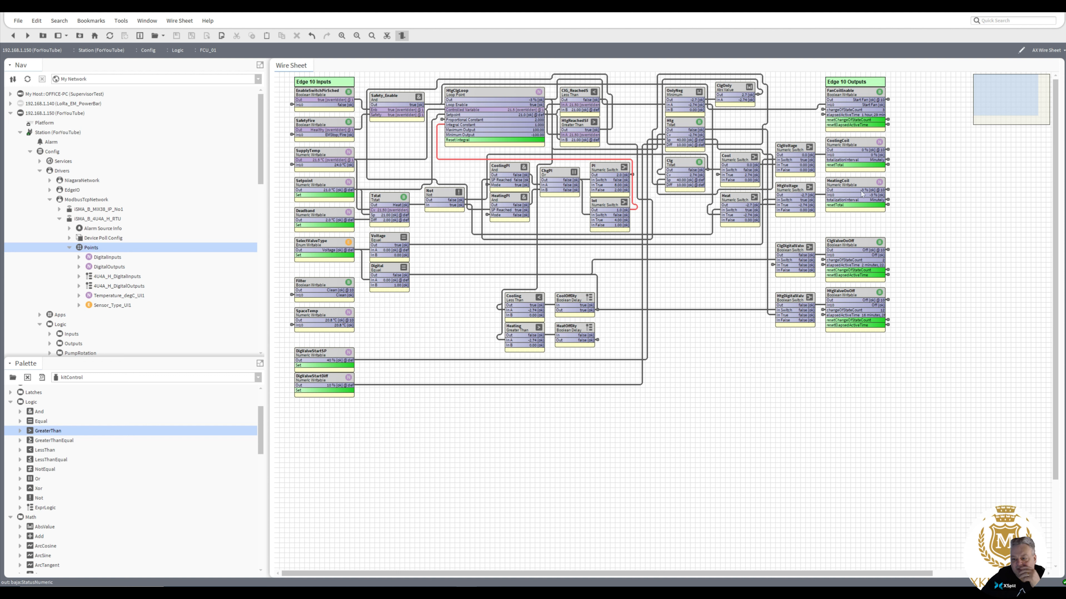
{"action": "left_click", "coordinate": [853, 145]}
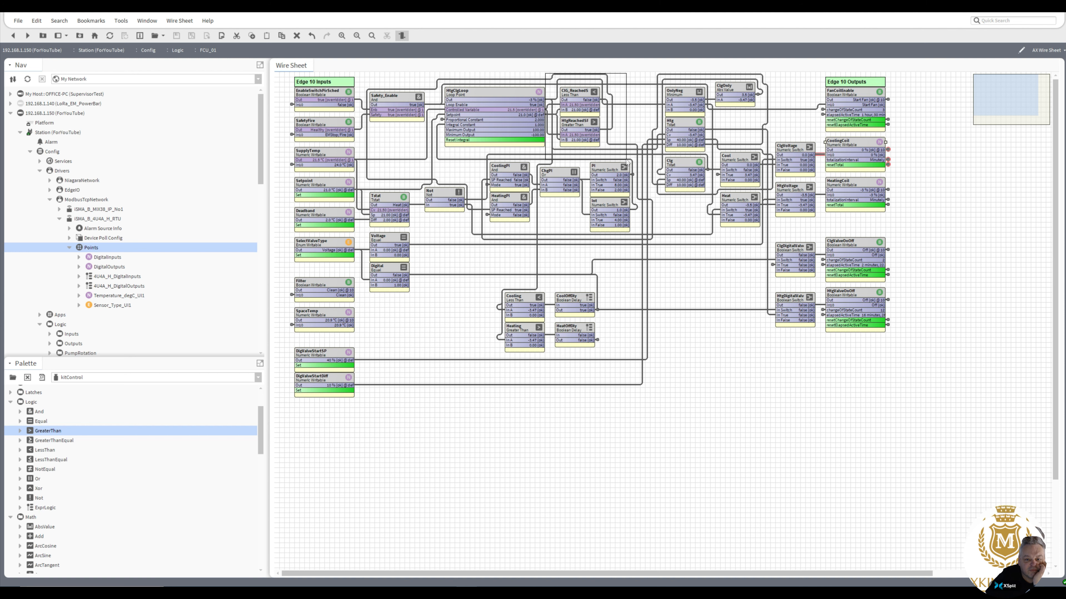
Move the two setpoint-reached comparators together, closer to the OnlyNeg and Htg blocks, making room beside HtgClgLoop.
{"action": "left_click", "coordinate": [581, 96]}
{"action": "left_click_drag", "start_coordinate": [580, 97], "coordinate": [625, 93]}
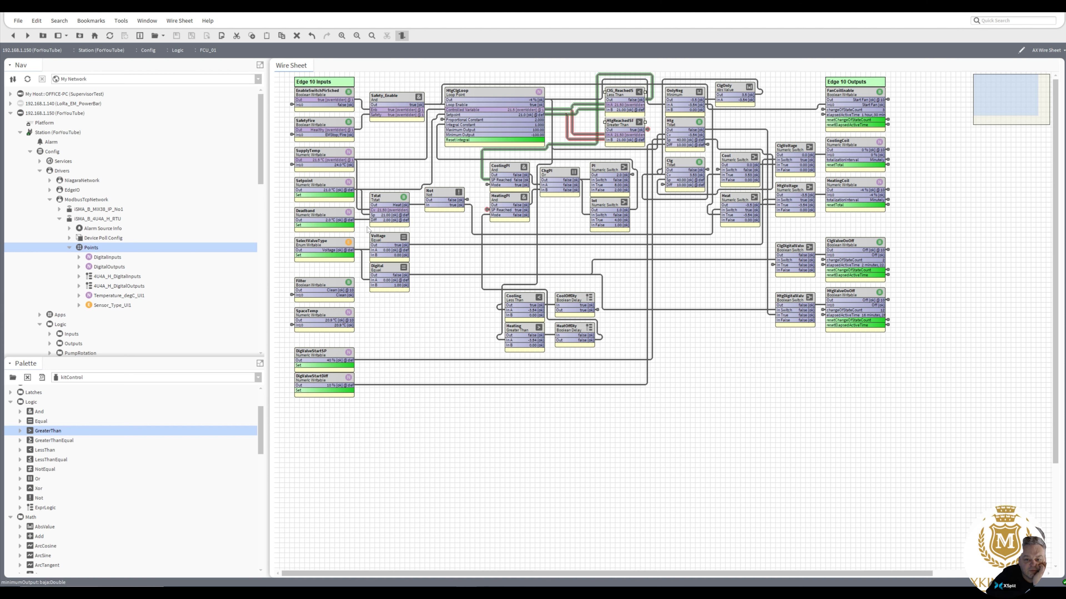
Add a OneShot timer block named ResetLoop in the empty area below the existing logic.
{"action": "left_click_drag", "start_coordinate": [264, 439], "coordinate": [269, 530]}
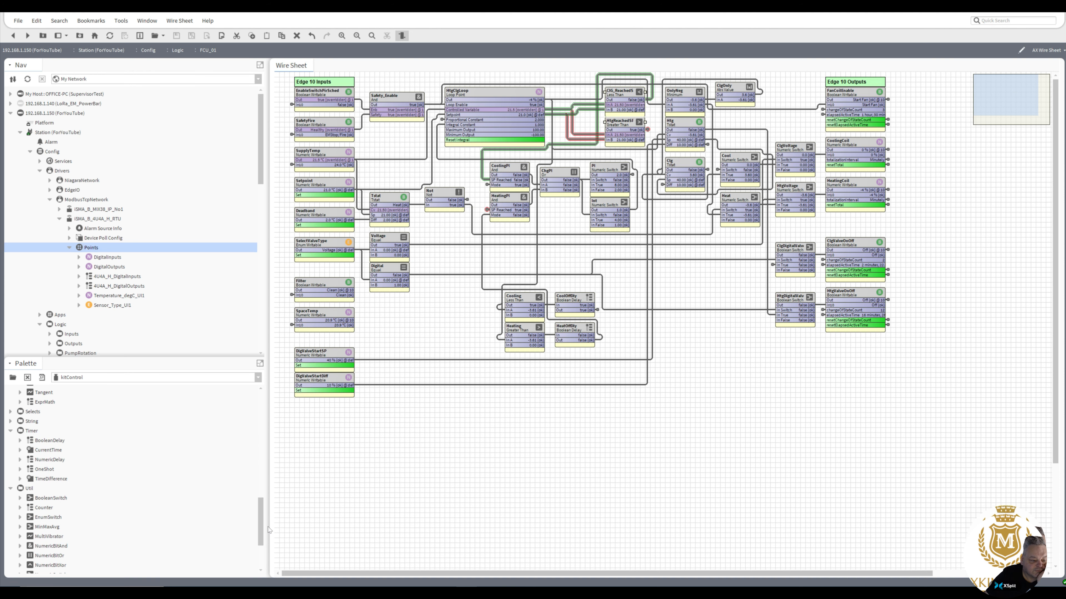
{"action": "left_click_drag", "start_coordinate": [46, 471], "coordinate": [451, 401]}
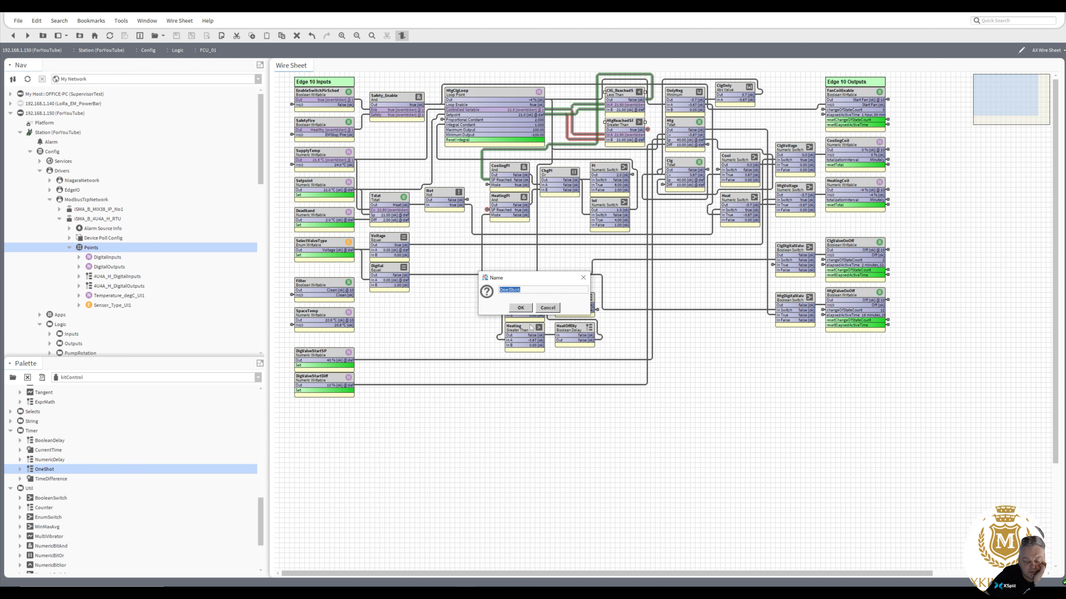
{"action": "type", "text": "Reset"}
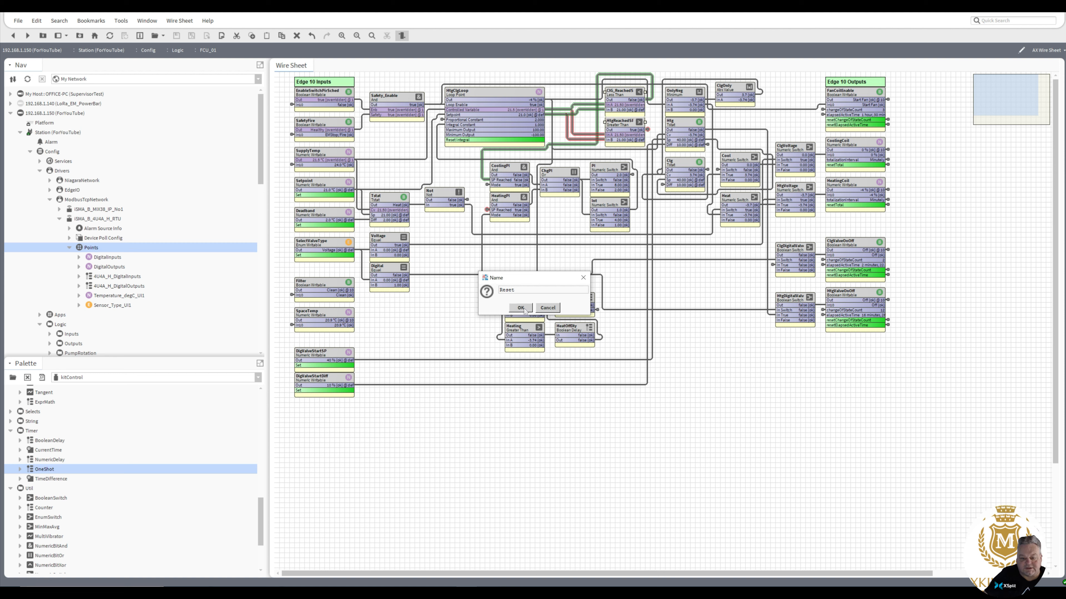
{"action": "type", "text": "Loop"}
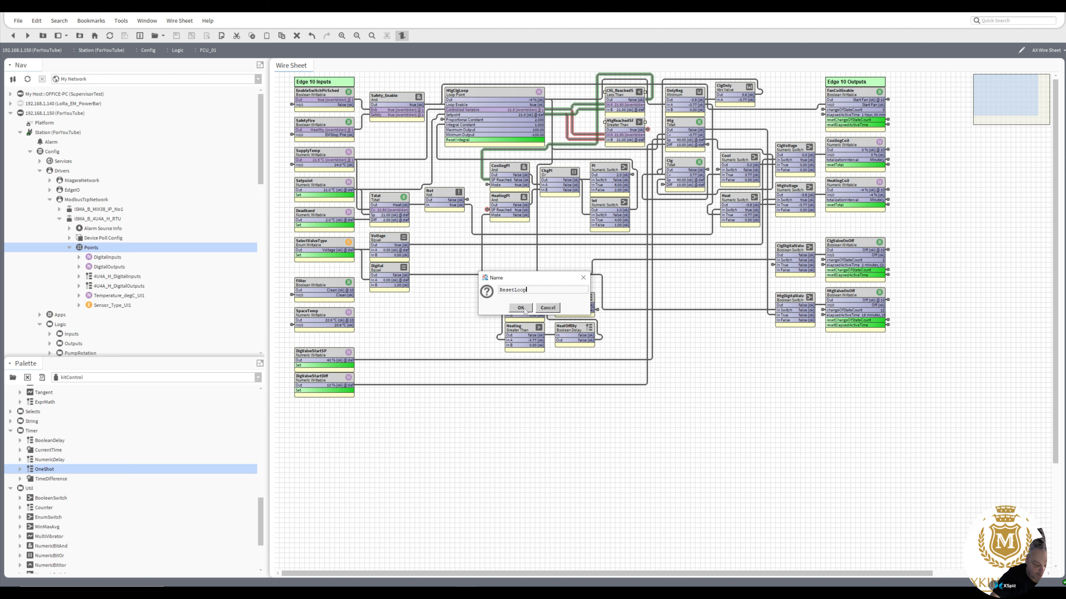
{"action": "left_click", "coordinate": [523, 310]}
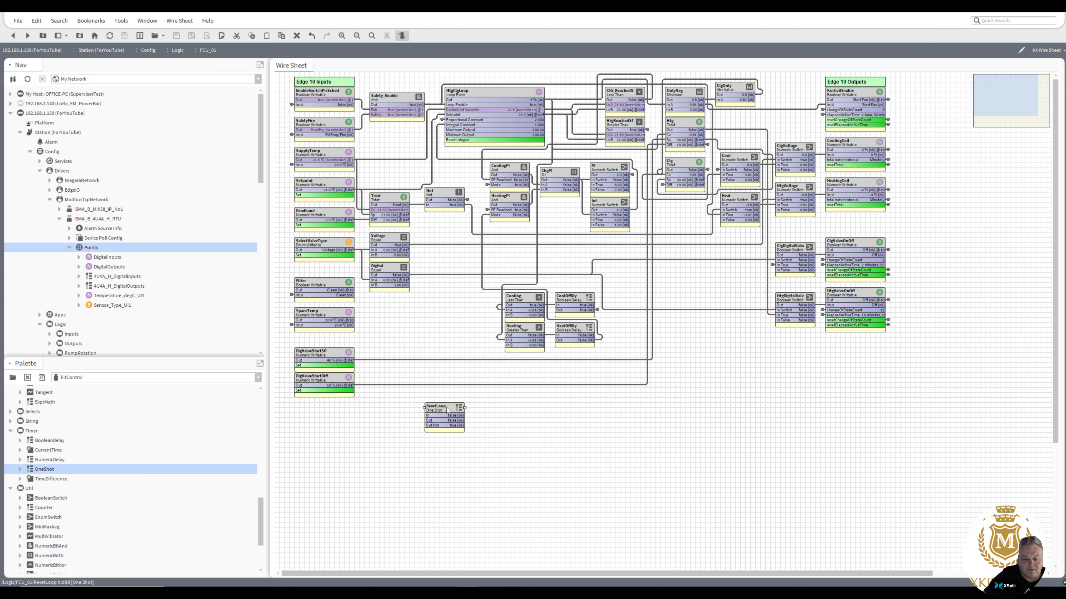
Set the seconds of ResetLoop's Time to 1, save, and return to the wire sheet.
{"action": "double_click", "coordinate": [448, 407]}
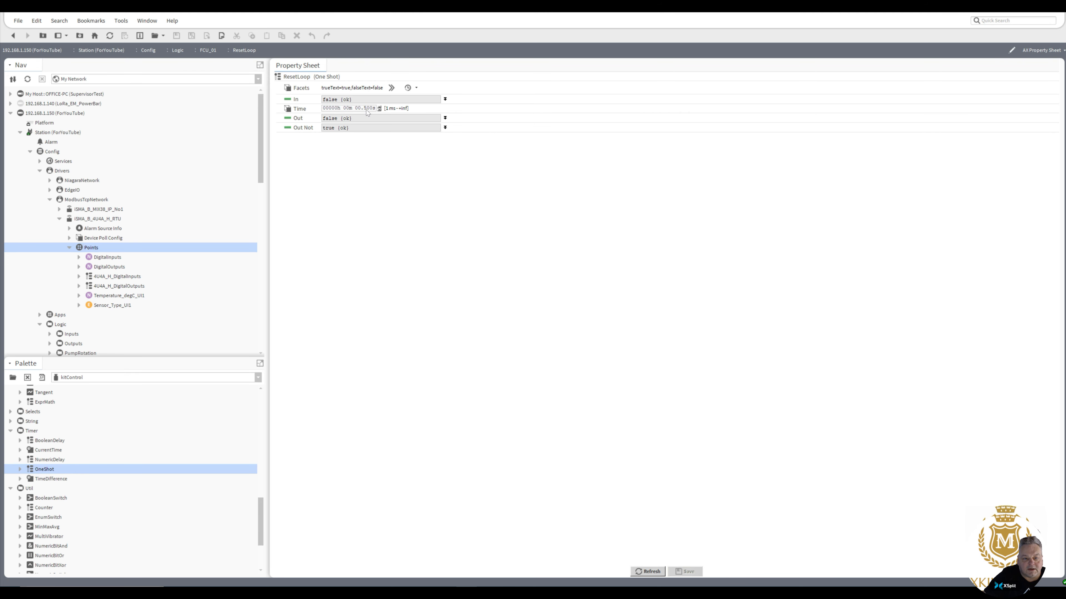
{"action": "left_click", "coordinate": [359, 109]}
{"action": "type", "text": "1"}
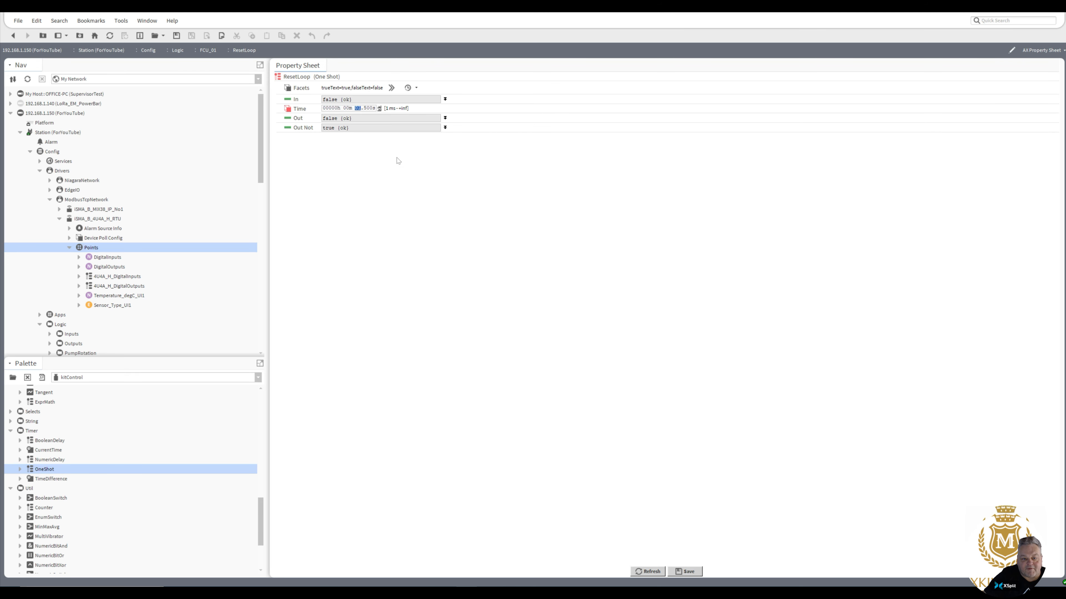
{"action": "left_click", "coordinate": [684, 571]}
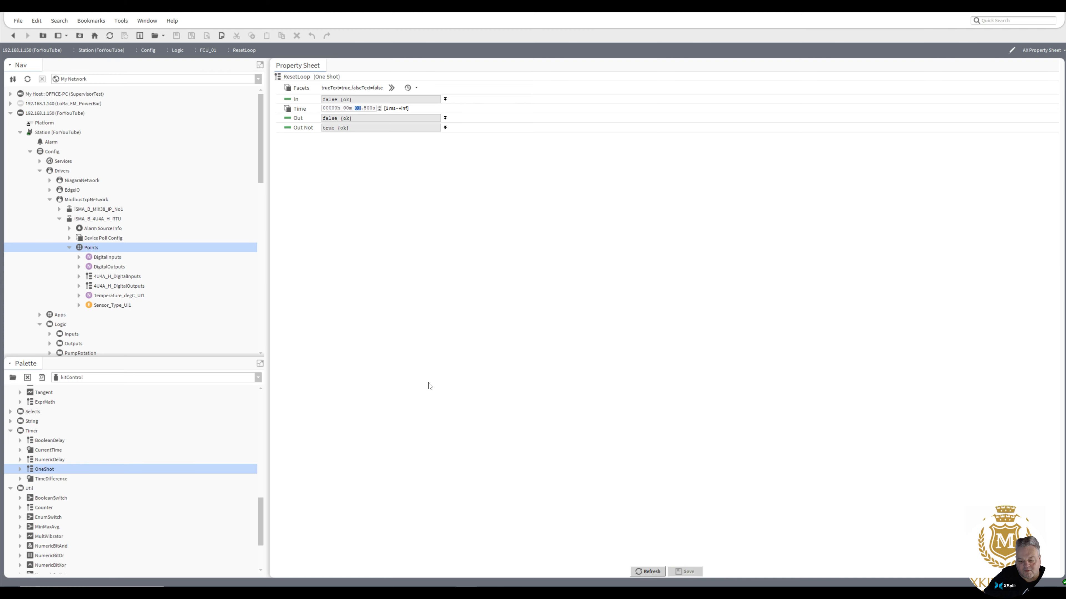
{"action": "left_click", "coordinate": [13, 36]}
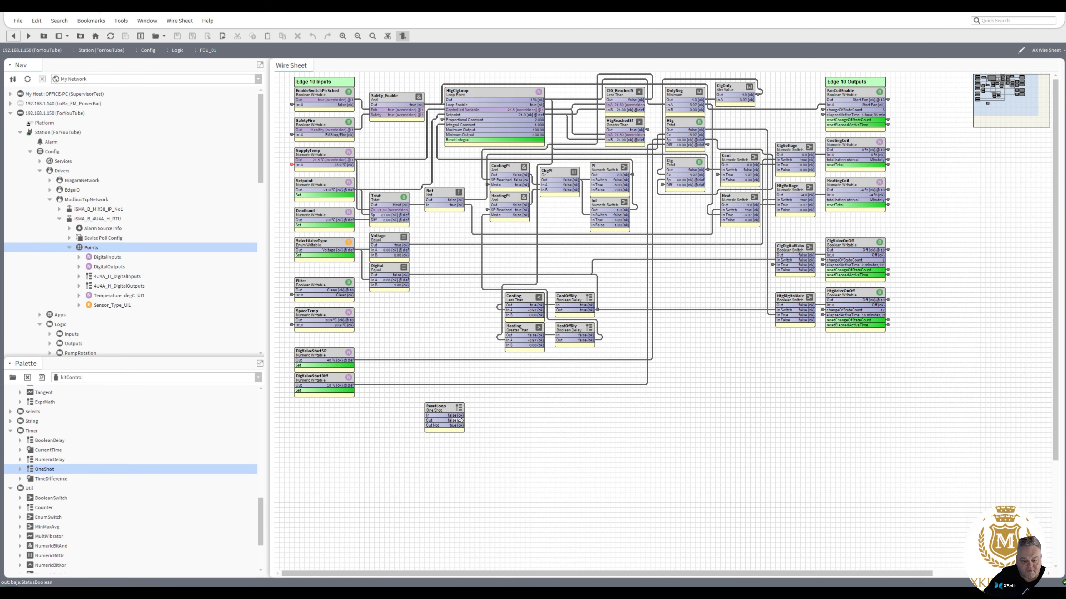
Link ResetLoop's Out to HtgClgLoop's Reset Integral and Loop Enable to ResetLoop's In, with ResetLoop placed below the Int block.
{"action": "left_click_drag", "start_coordinate": [463, 421], "coordinate": [449, 140]}
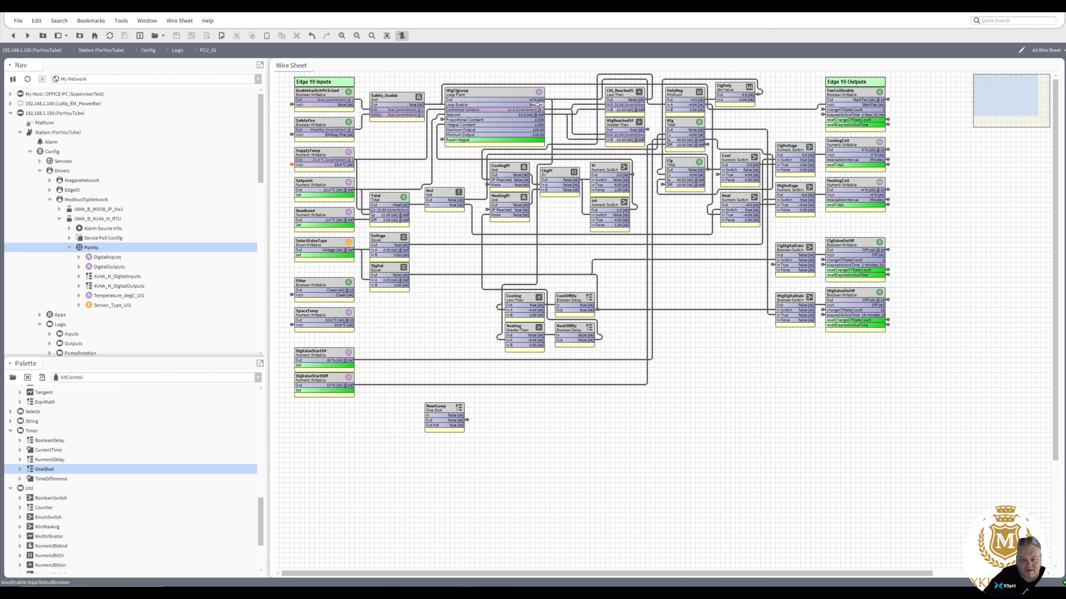
{"action": "left_click_drag", "start_coordinate": [466, 194], "coordinate": [614, 244]}
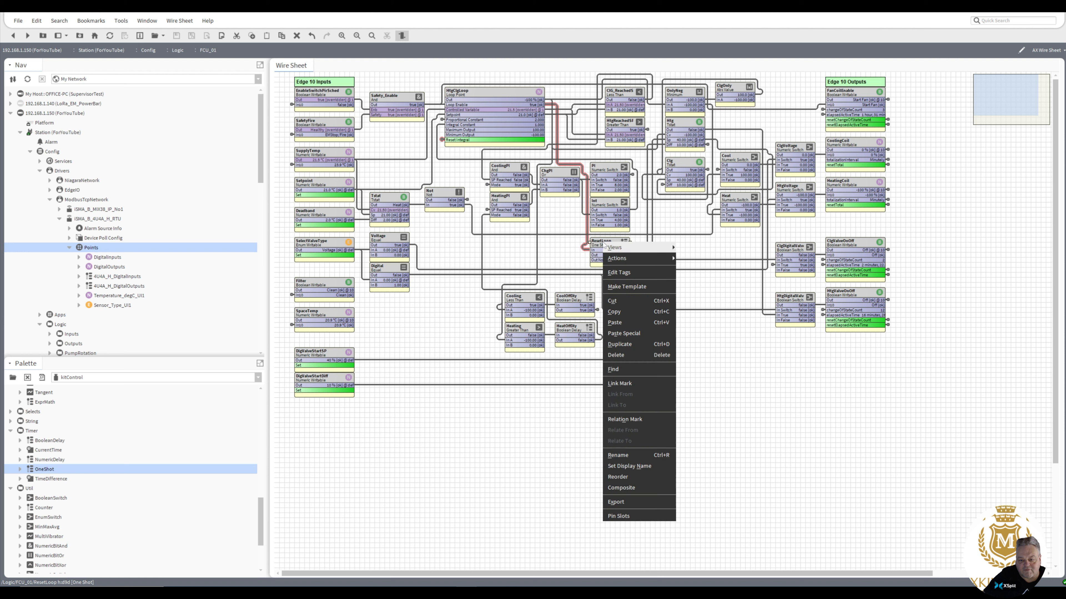
Change ResetLoop's pinned slots to show Fire and hide Out Not.
{"action": "right_click", "coordinate": [603, 243]}
{"action": "left_click", "coordinate": [618, 516]}
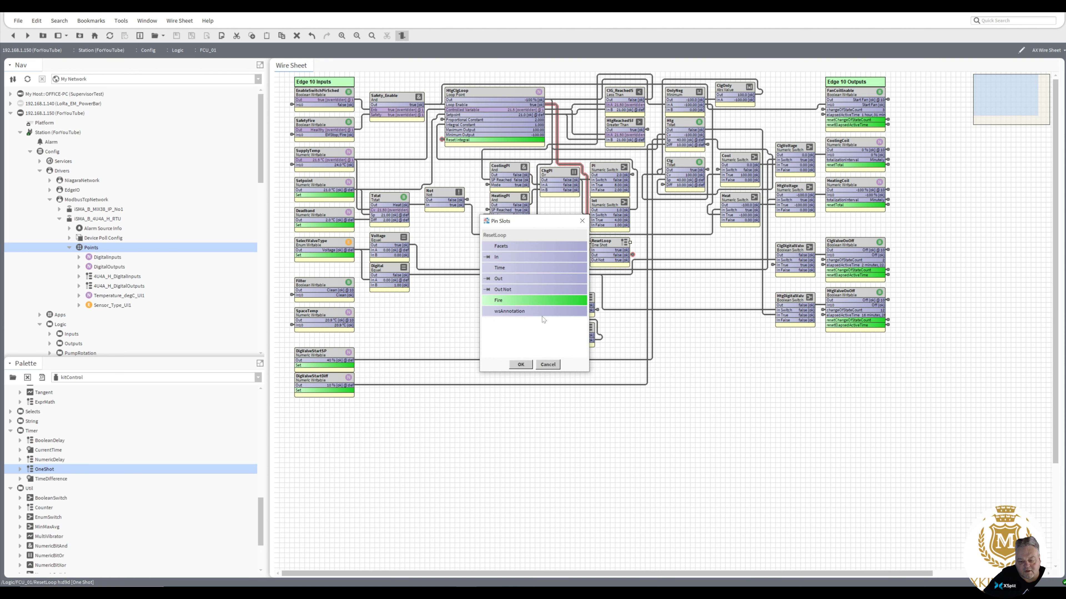
{"action": "left_click", "coordinate": [520, 365]}
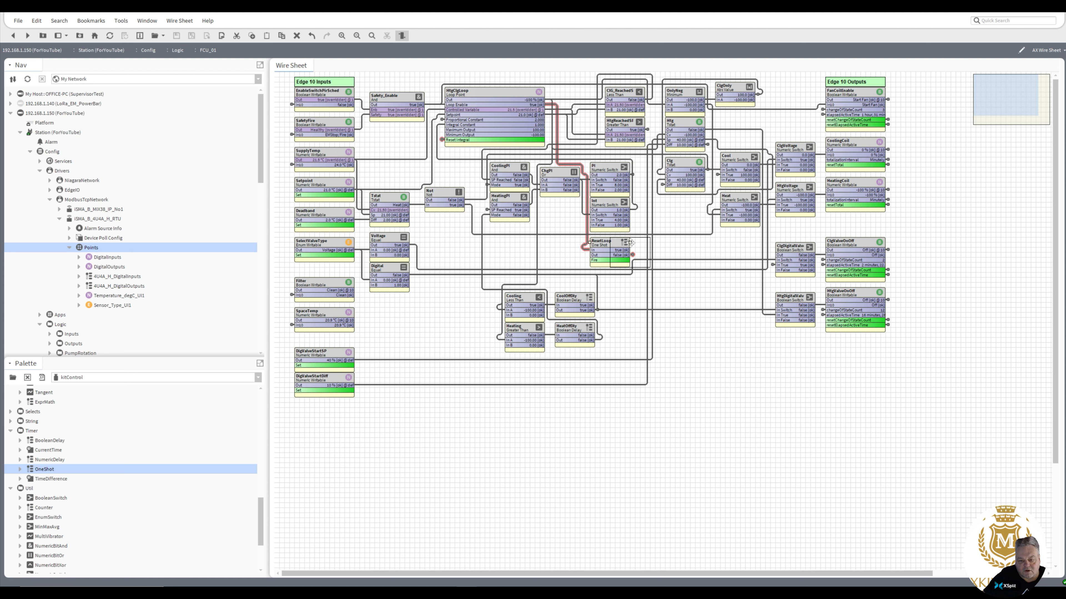
Move the ResetLoop block between HtgClgLoop and the setpoint-reached comparators.
{"action": "left_click_drag", "start_coordinate": [630, 243], "coordinate": [616, 247]}
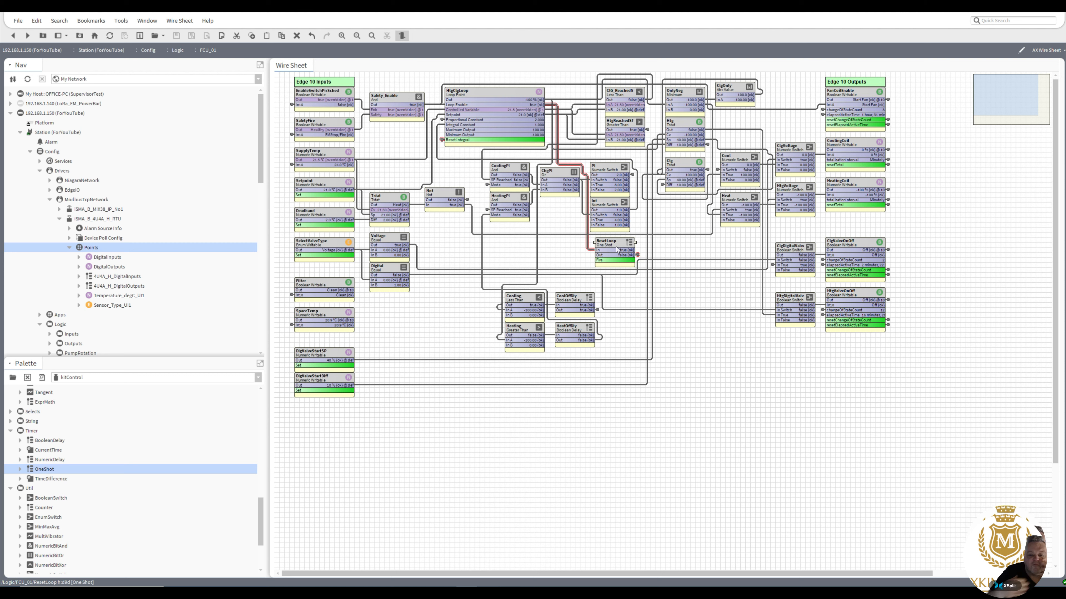
{"action": "left_click_drag", "start_coordinate": [617, 250], "coordinate": [580, 124]}
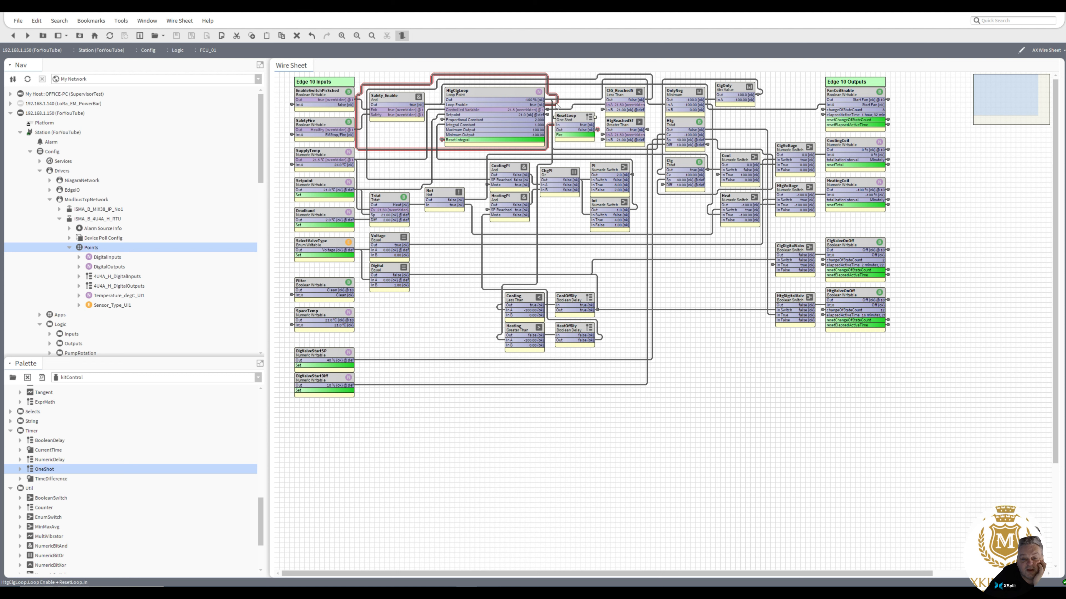
Trace the links from HtgClgLoop's Loop Enable to ResetLoop and from ResetLoop's Out to Reset Integral.
{"action": "left_click", "coordinate": [557, 105]}
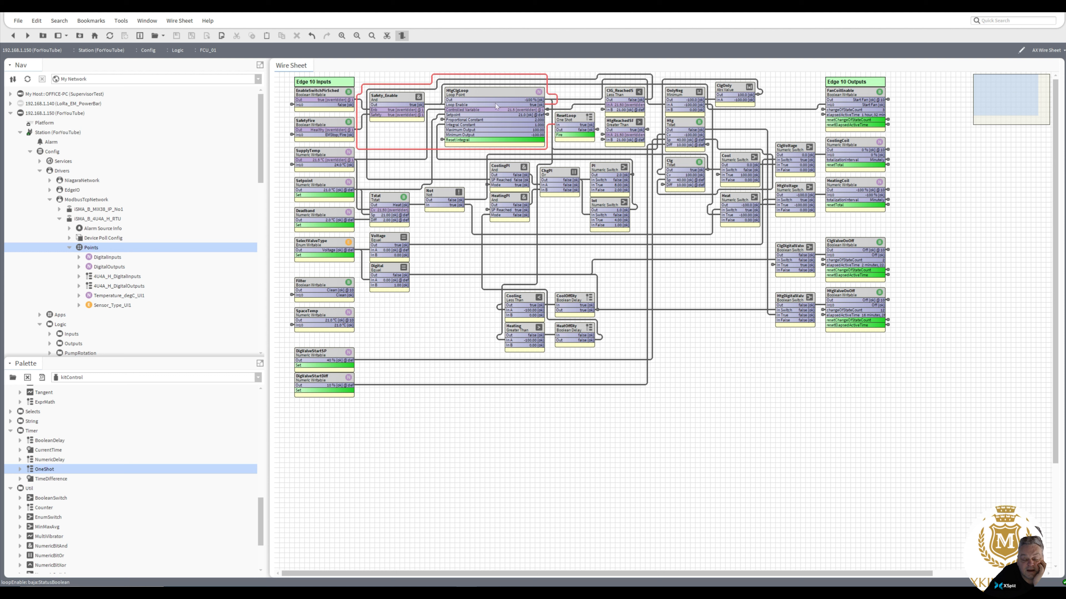
{"action": "left_click", "coordinate": [479, 99]}
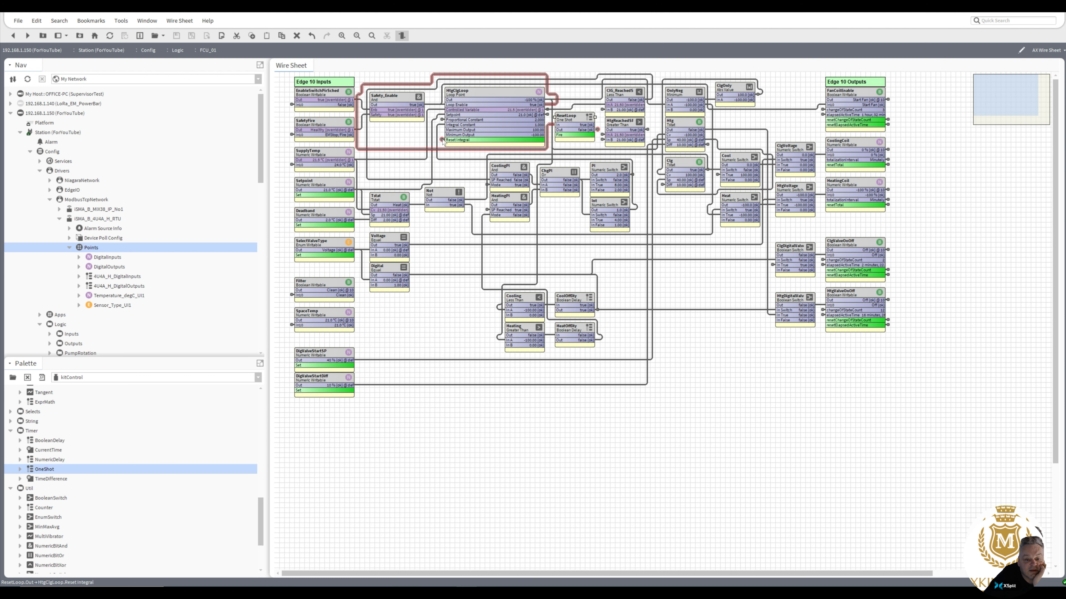
{"action": "left_click", "coordinate": [442, 139]}
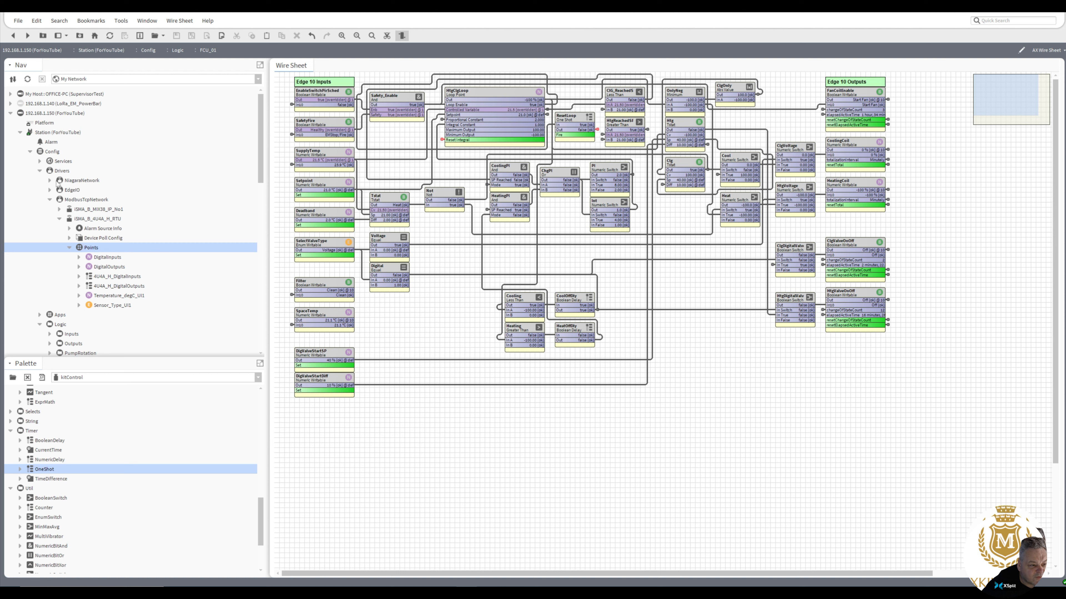
Collapse ModbusTcpNetwork and expand EdgeIO in the station tree to show the Local device's points.
{"action": "left_click", "coordinate": [40, 162]}
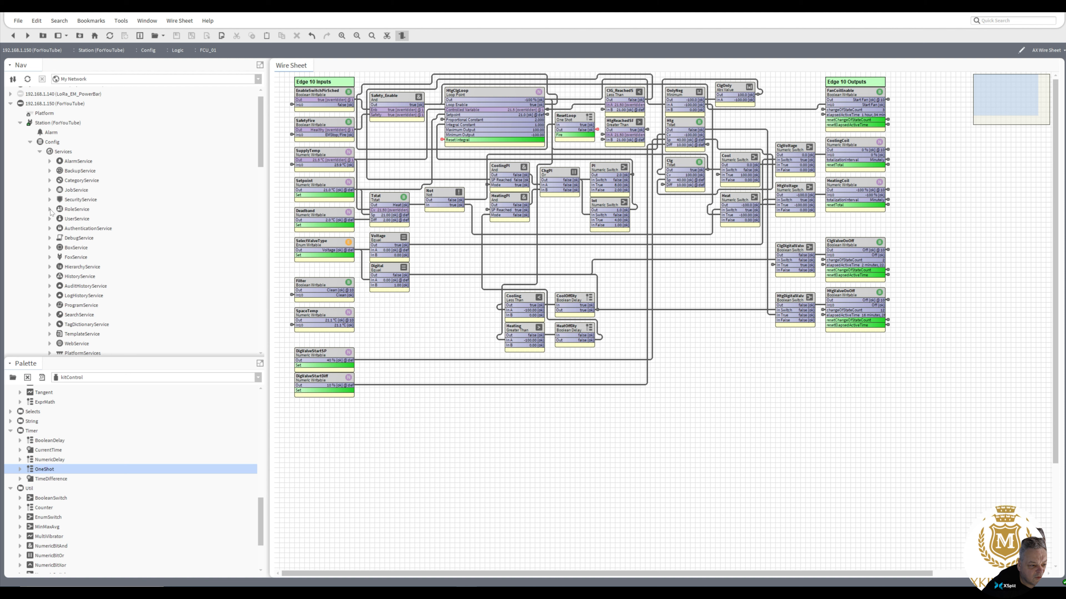
{"action": "left_click_drag", "start_coordinate": [264, 158], "coordinate": [257, 200]}
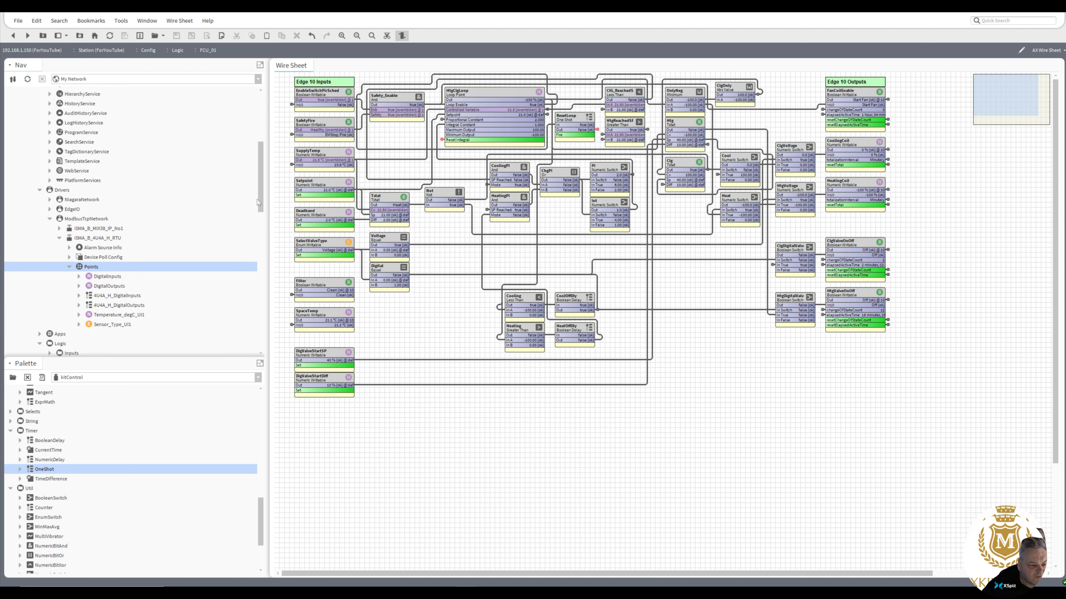
{"action": "left_click", "coordinate": [50, 219]}
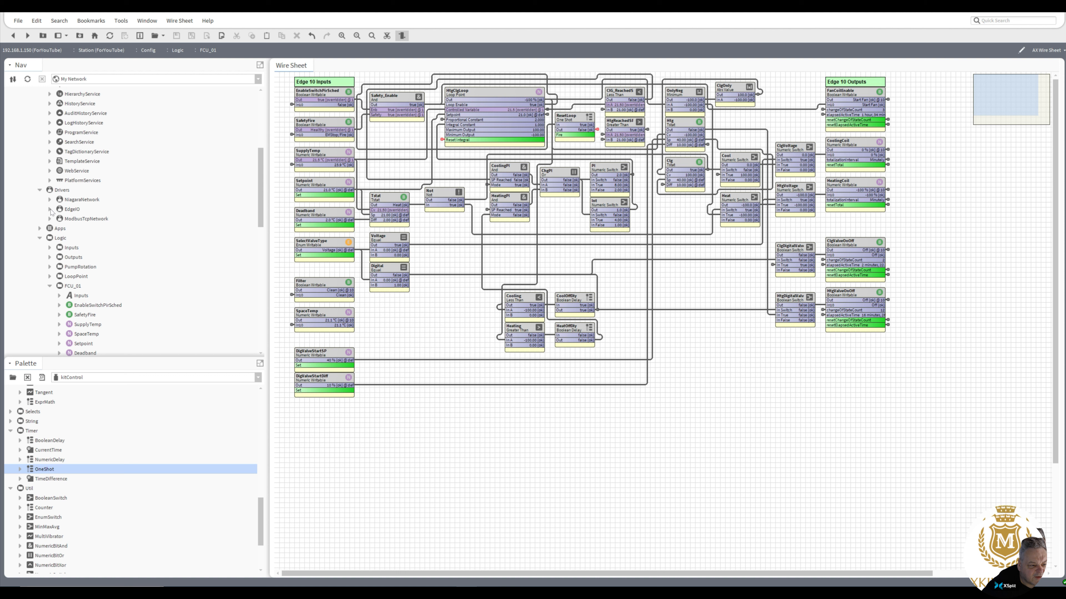
{"action": "left_click", "coordinate": [50, 210]}
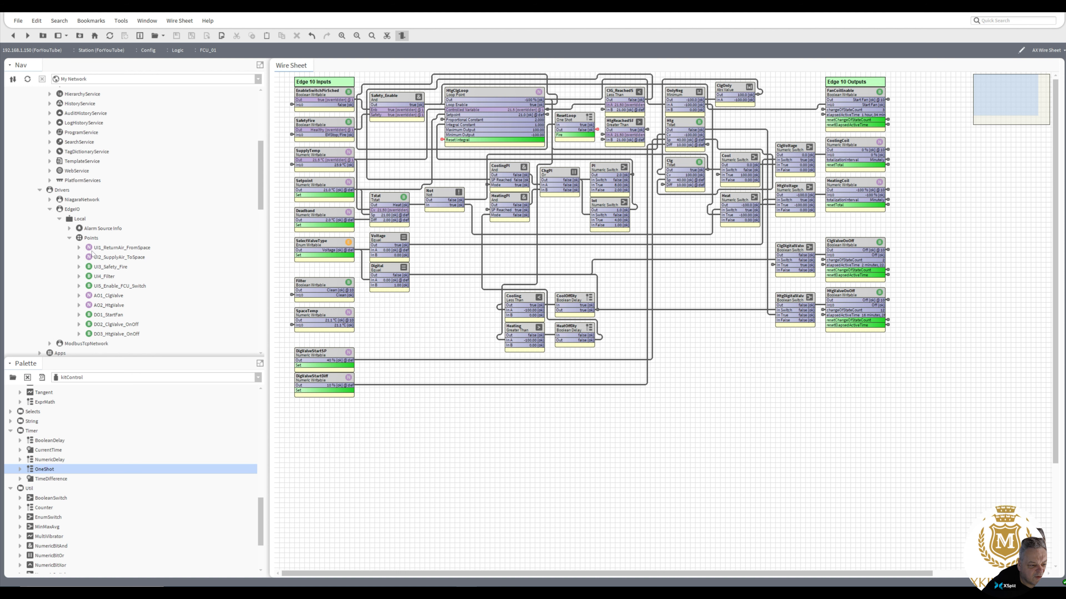
{"action": "left_click_drag", "start_coordinate": [260, 203], "coordinate": [261, 217]}
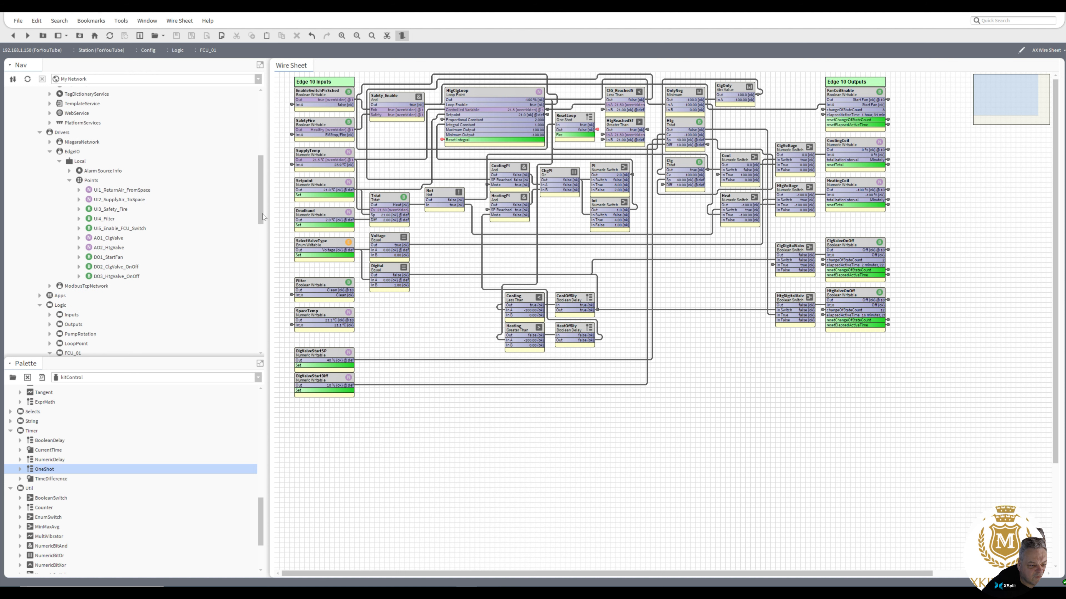
Open the history palette and expand its Extensions folder.
{"action": "left_click", "coordinate": [258, 377]}
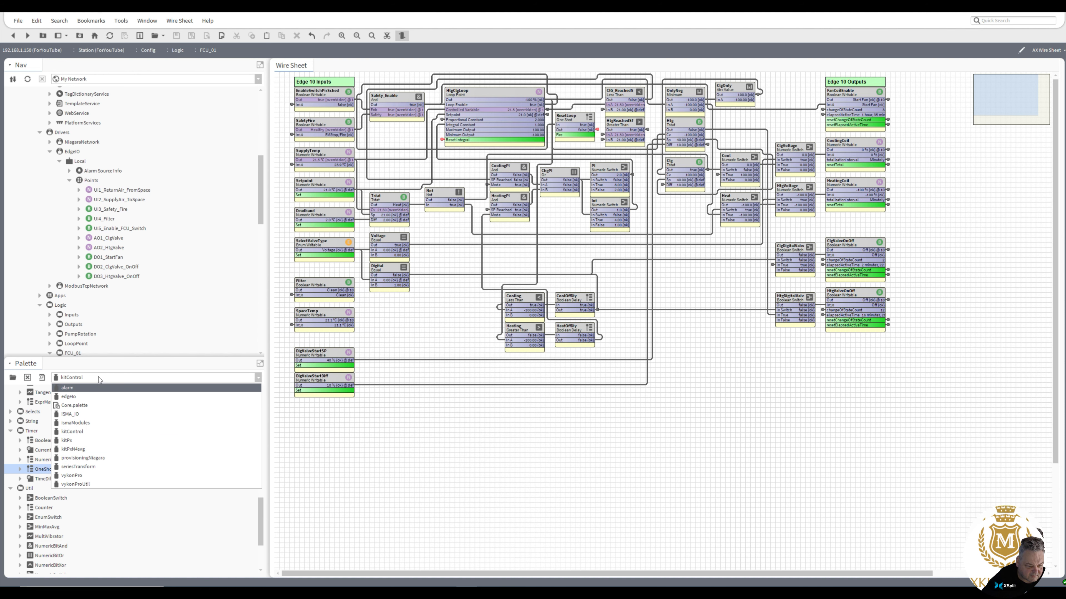
{"action": "left_click", "coordinate": [13, 377]}
{"action": "left_click", "coordinate": [14, 378]}
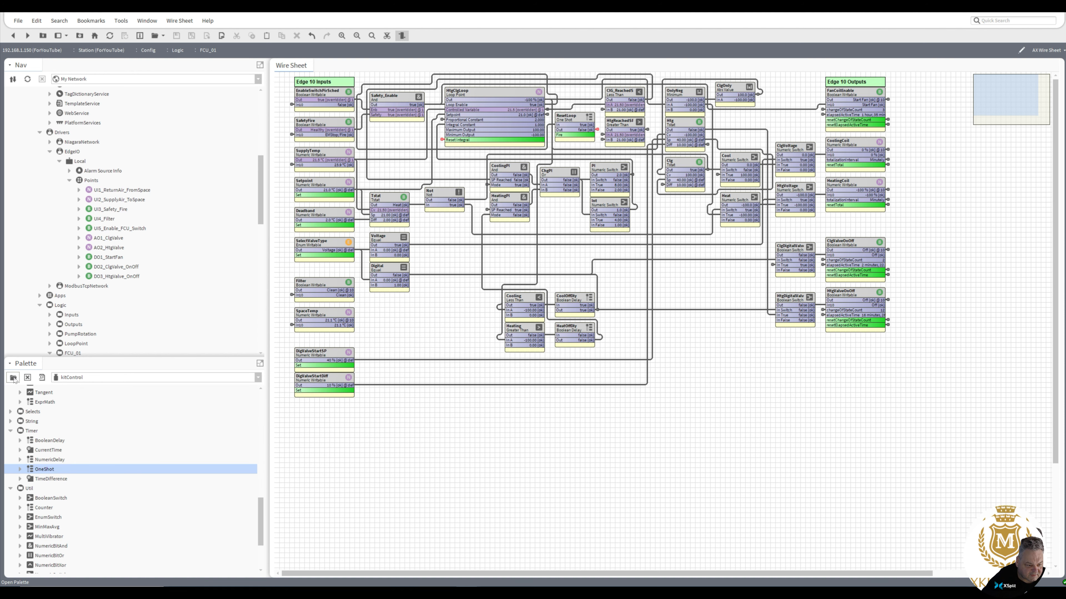
{"action": "type", "text": "hi"}
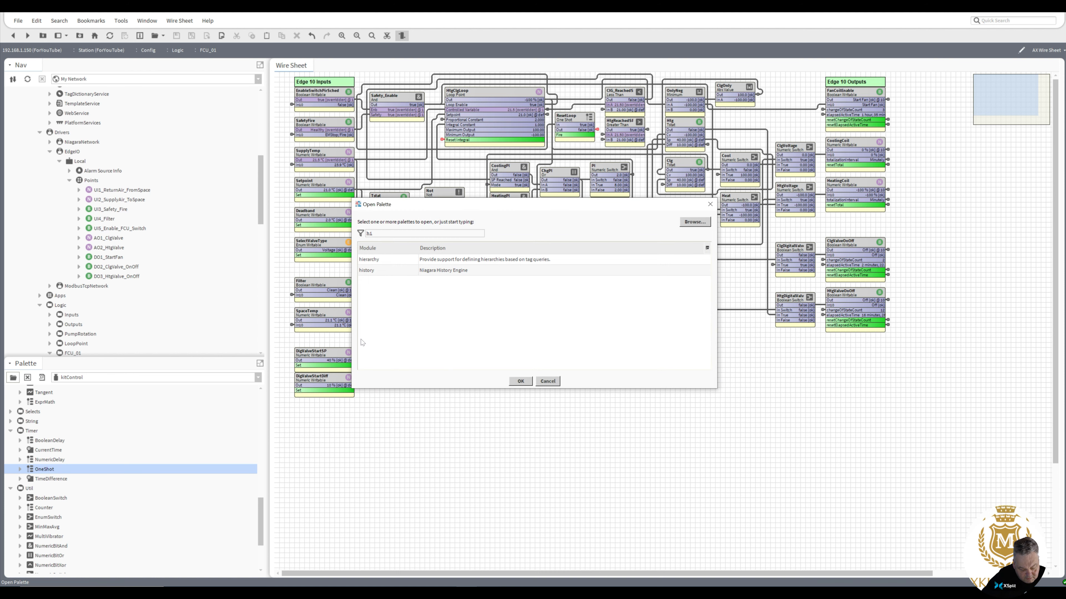
{"action": "left_click", "coordinate": [377, 272]}
{"action": "double_click", "coordinate": [377, 271]}
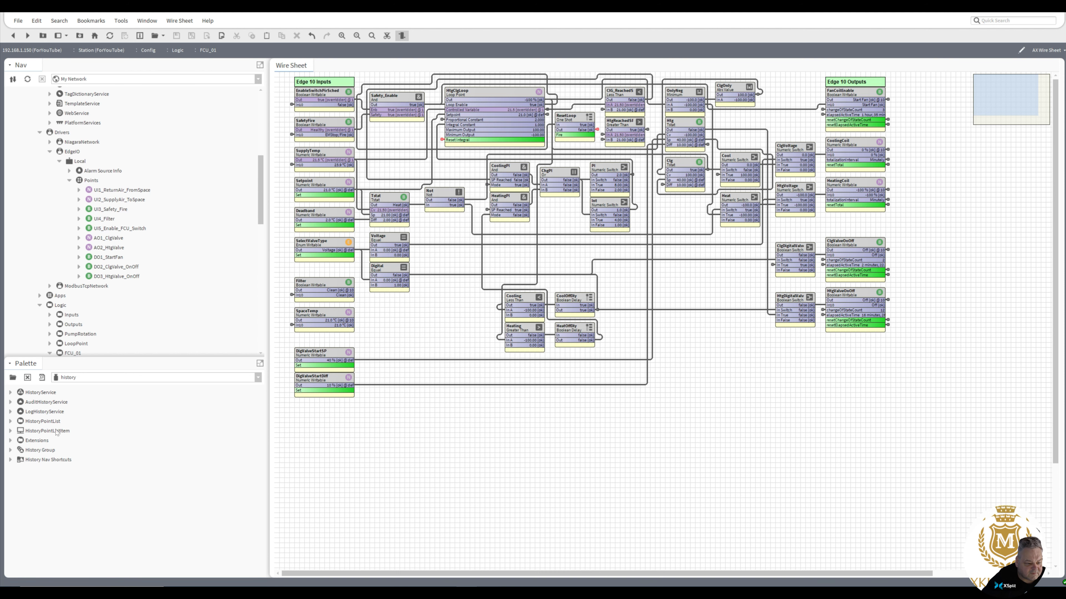
{"action": "left_click", "coordinate": [11, 441]}
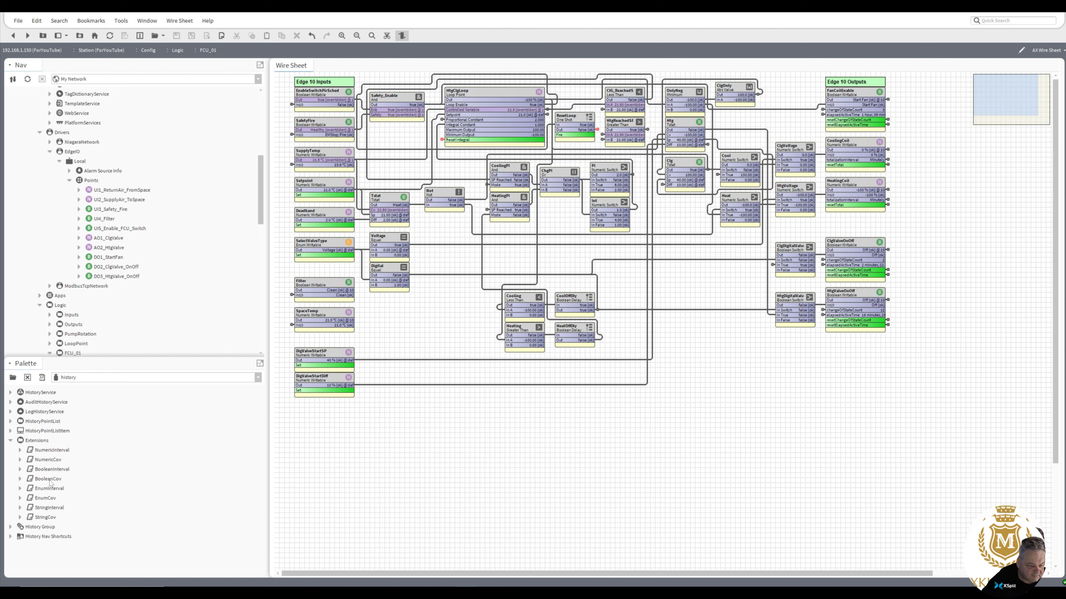
Add a NumericInterval history extension to the UI1_ReturnAir_FromSpace point, keeping the default name.
{"action": "left_click", "coordinate": [47, 460]}
{"action": "left_click", "coordinate": [49, 451]}
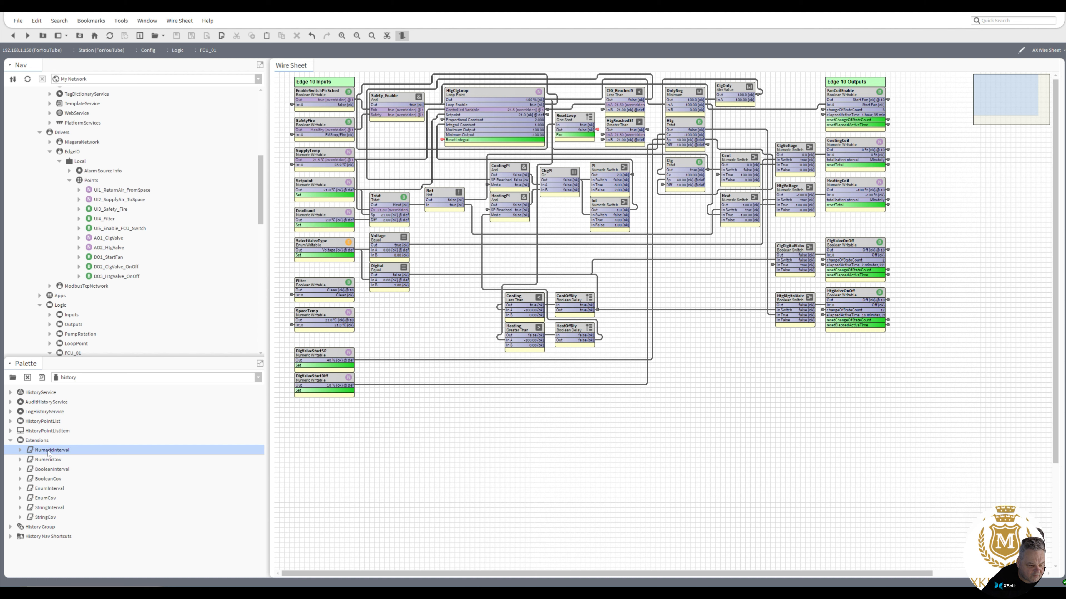
{"action": "left_click_drag", "start_coordinate": [49, 451], "coordinate": [130, 195]}
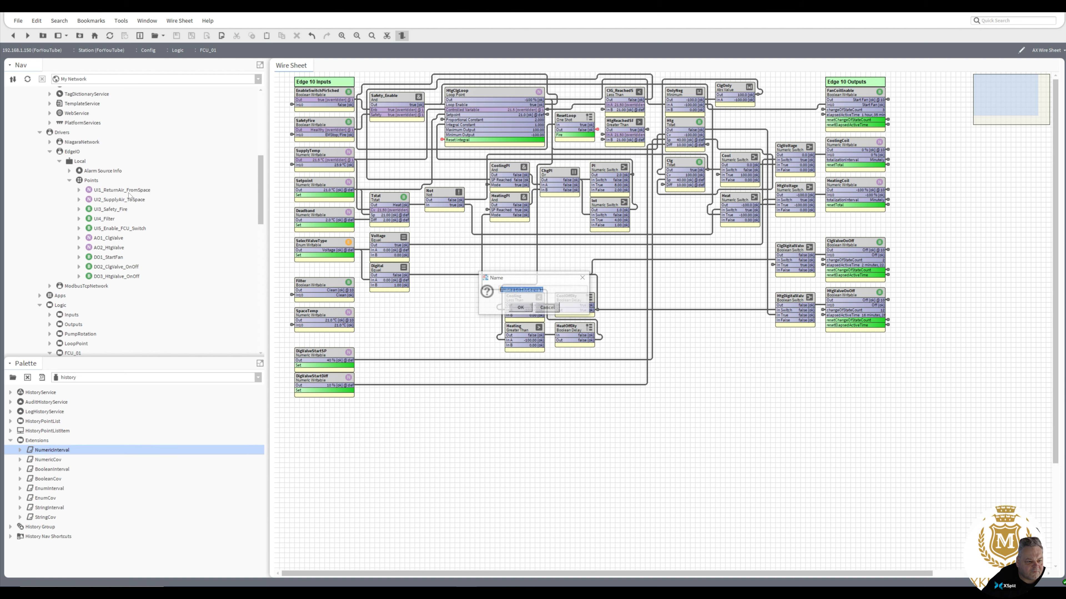
{"action": "left_click", "coordinate": [521, 308]}
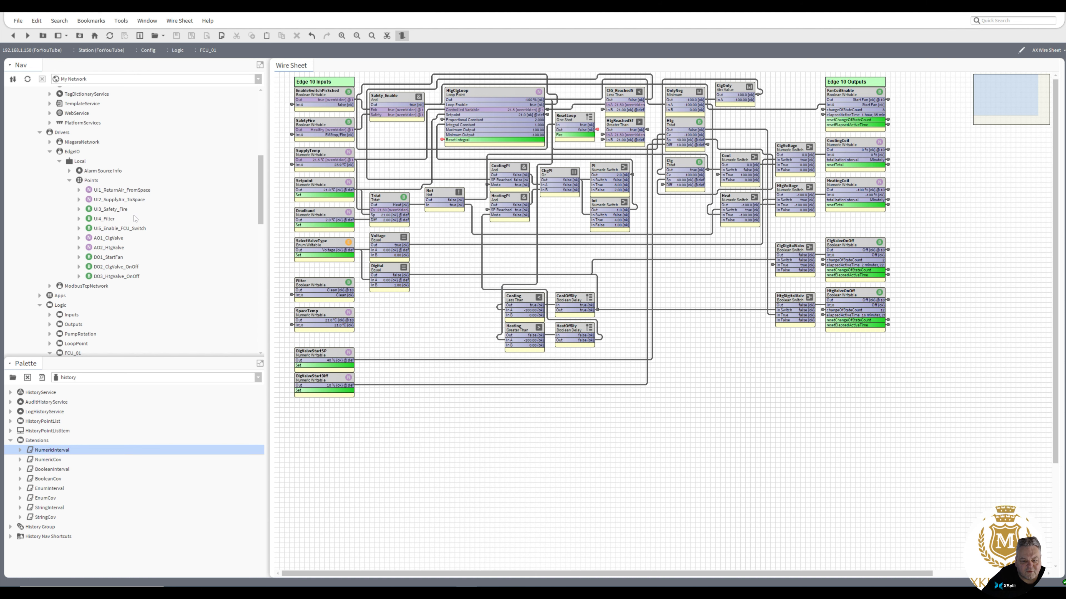
Set the interval of UI1_ReturnAir_FromSpace's NumericInterval extension to 30 minutes, set Enabled to true, and save both changes.
{"action": "left_click", "coordinate": [79, 190]}
{"action": "double_click", "coordinate": [119, 210]}
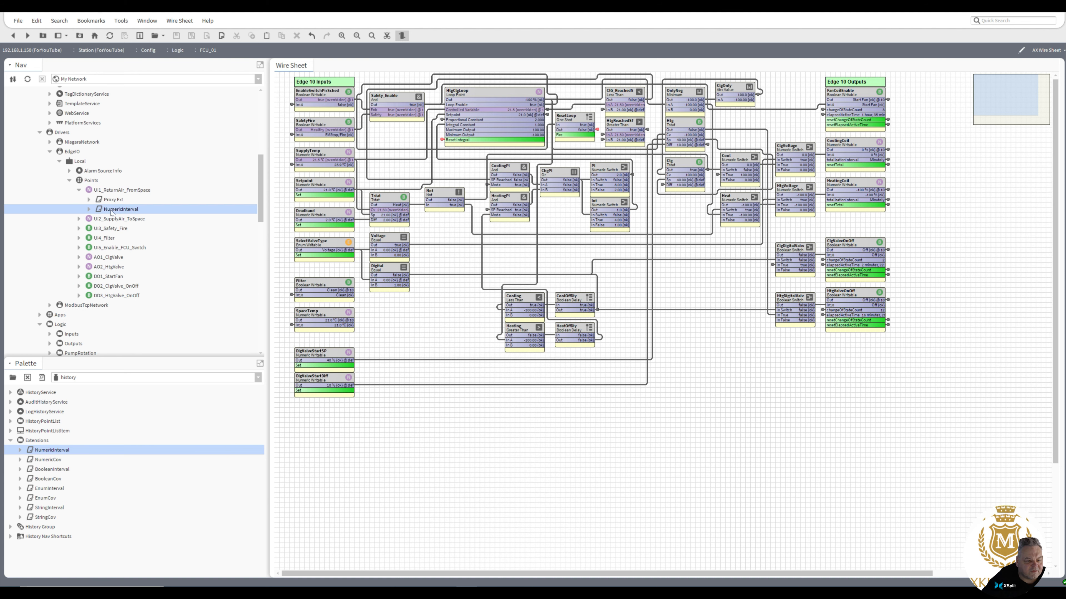
{"action": "left_click", "coordinate": [375, 179]}
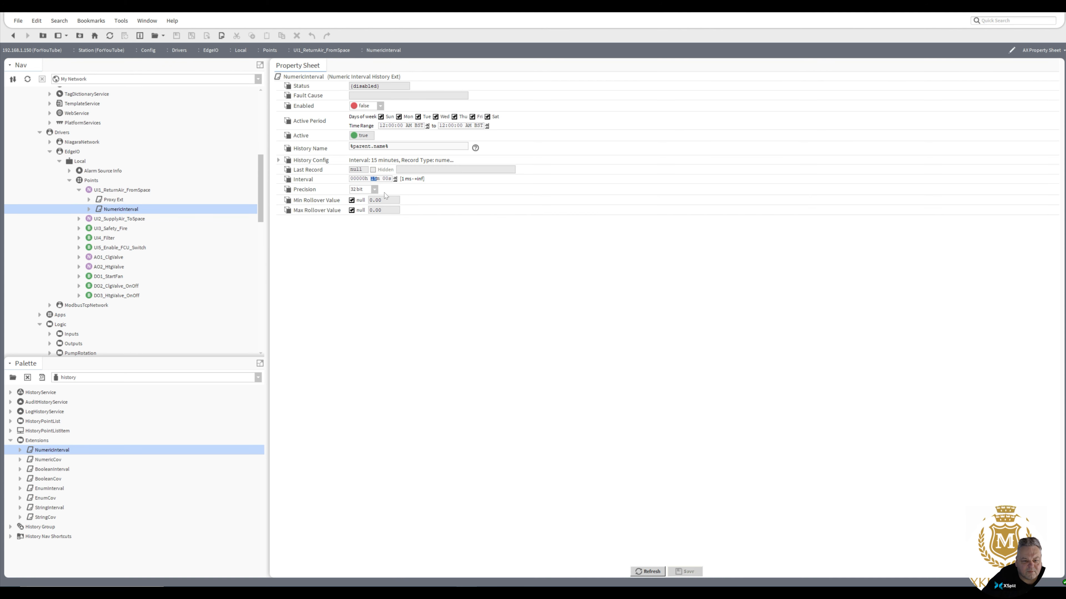
{"action": "type", "text": "30"}
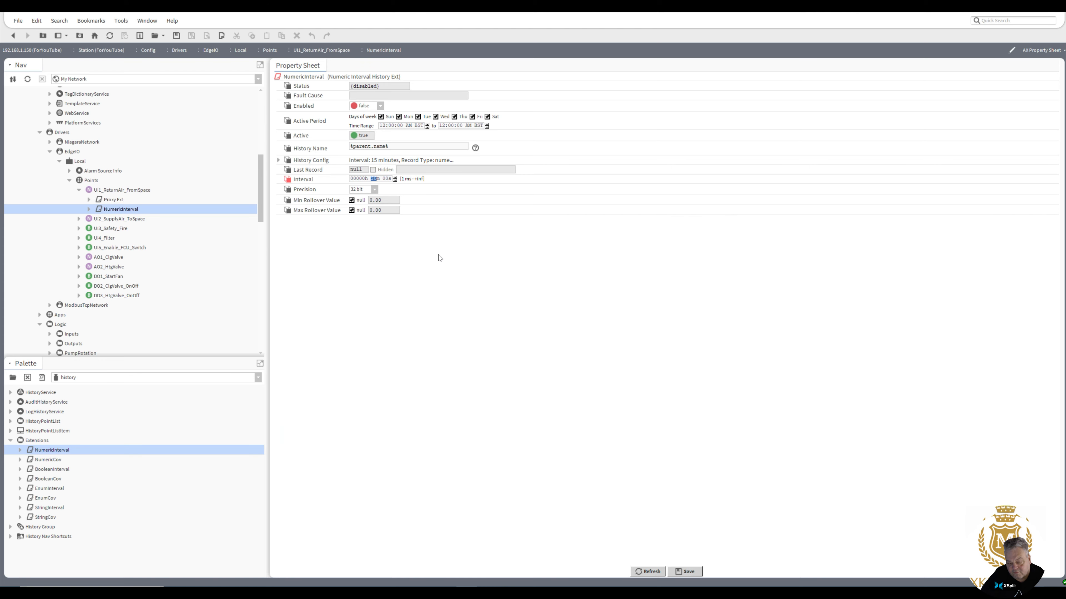
{"action": "left_click", "coordinate": [684, 572]}
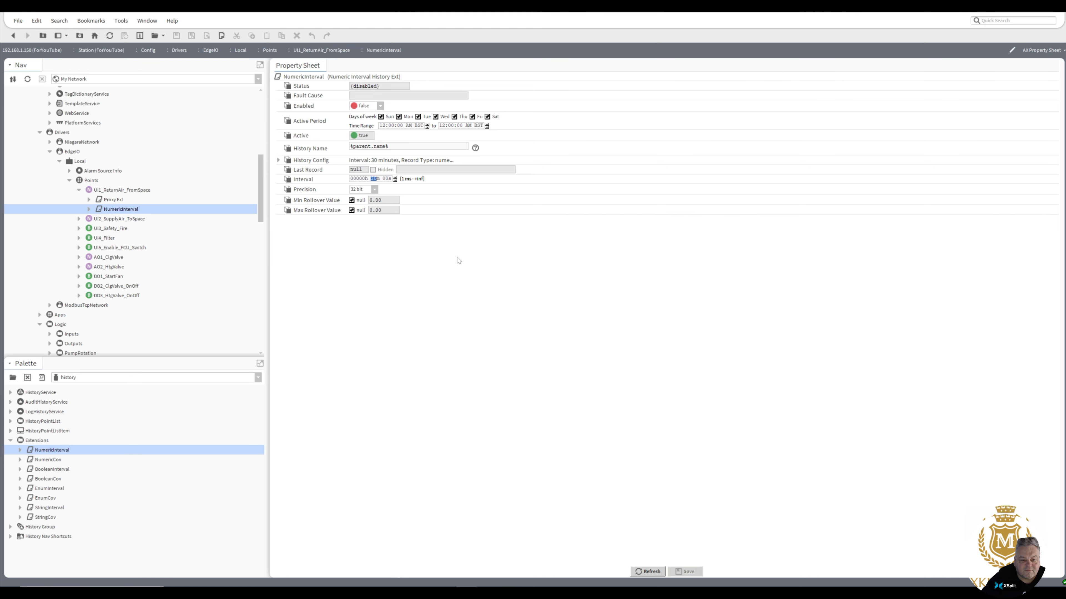
{"action": "left_click", "coordinate": [380, 106]}
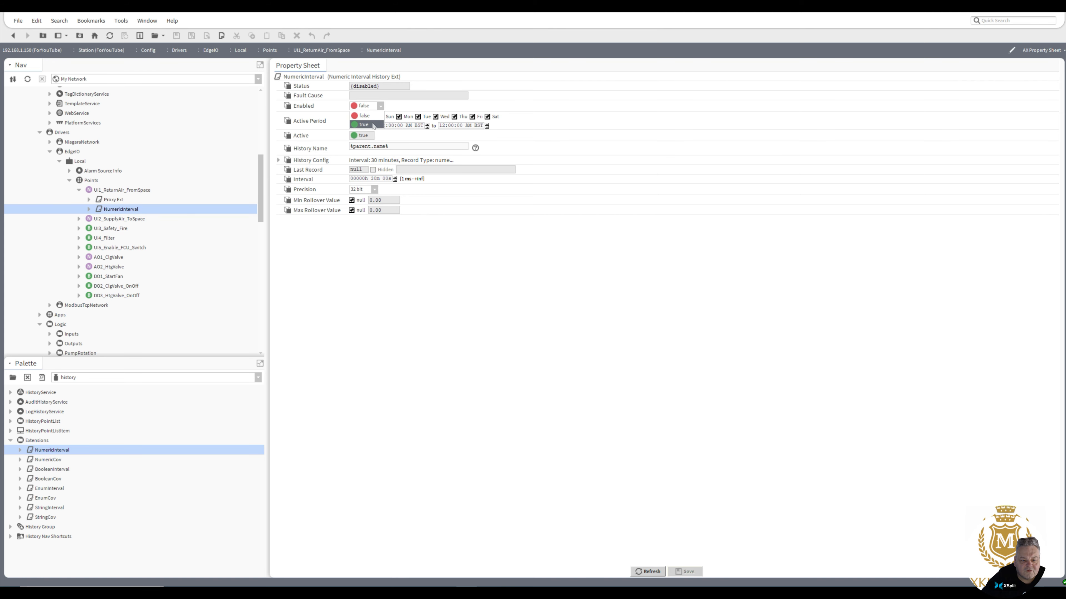
{"action": "left_click", "coordinate": [375, 127]}
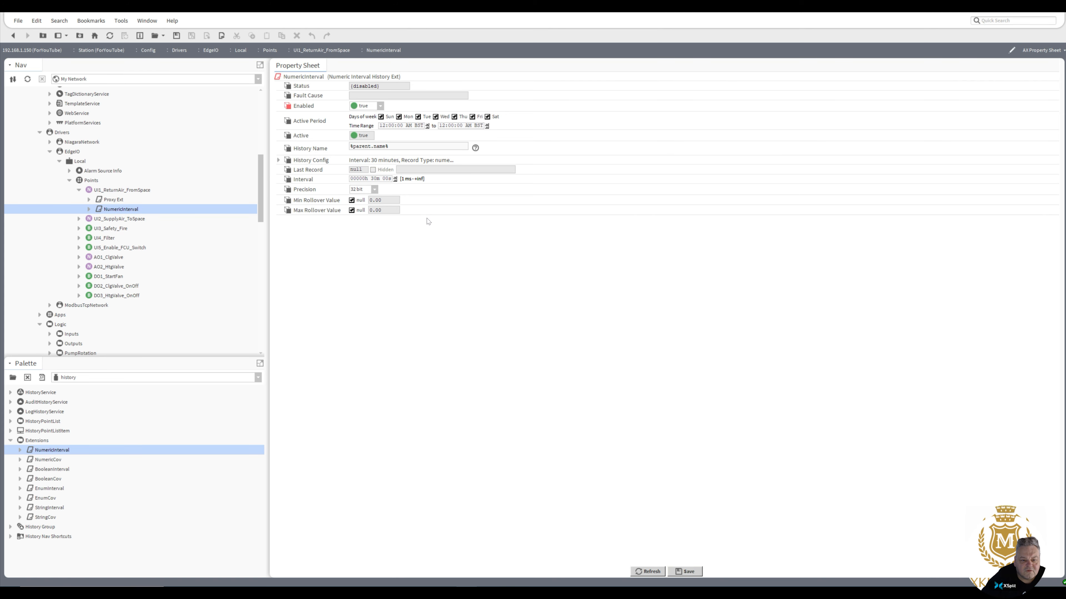
{"action": "left_click", "coordinate": [685, 572]}
Copy the configured NumericInterval extension onto UI2_SupplyAir_ToSpace and expand that point to check its extensions.
{"action": "right_click", "coordinate": [116, 211]}
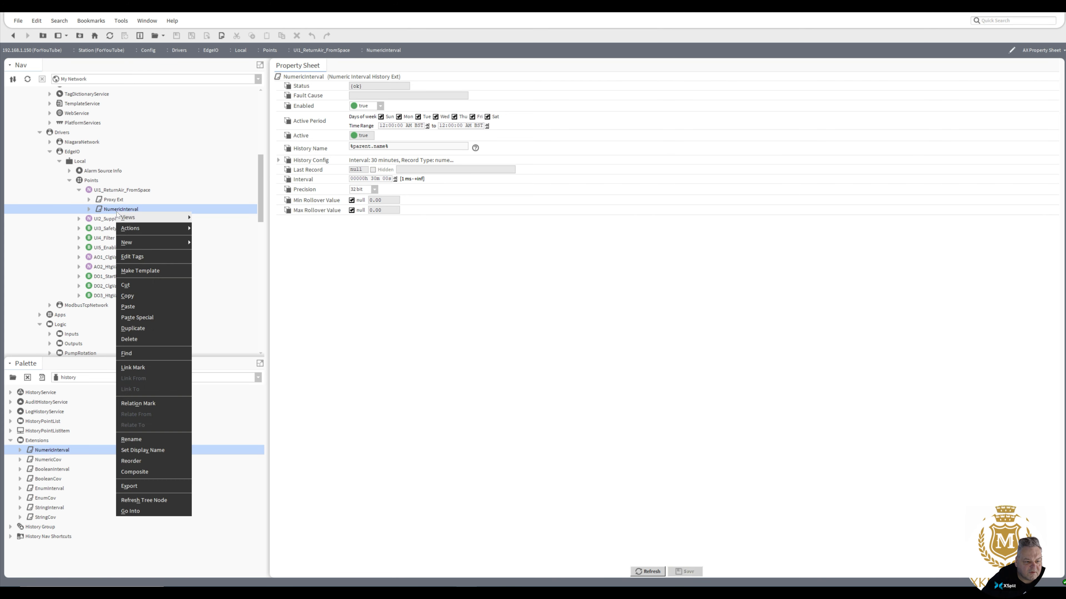
{"action": "left_click", "coordinate": [137, 296]}
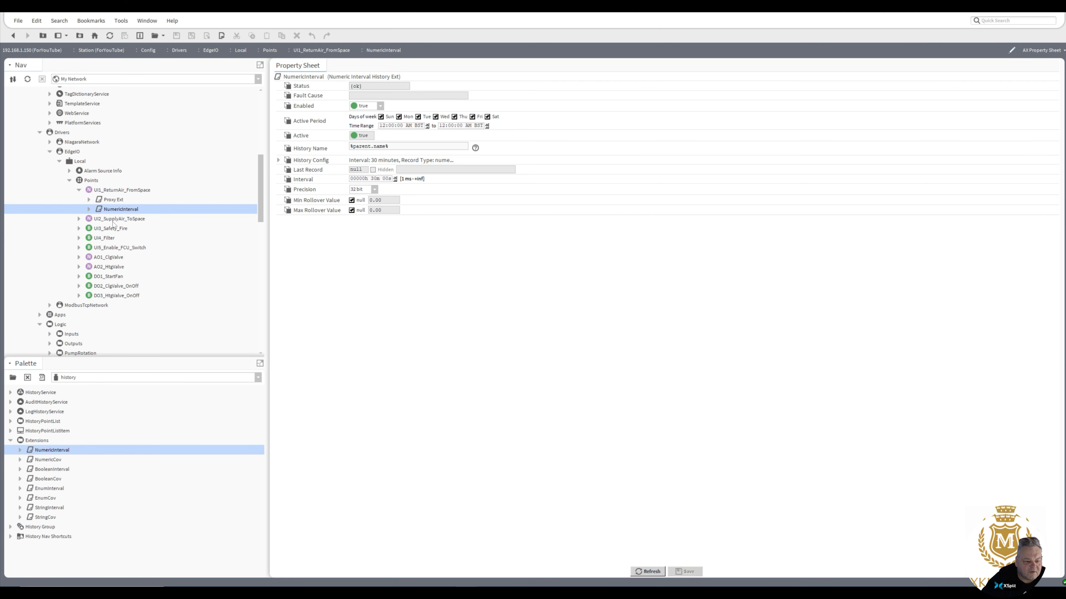
{"action": "right_click", "coordinate": [112, 219]}
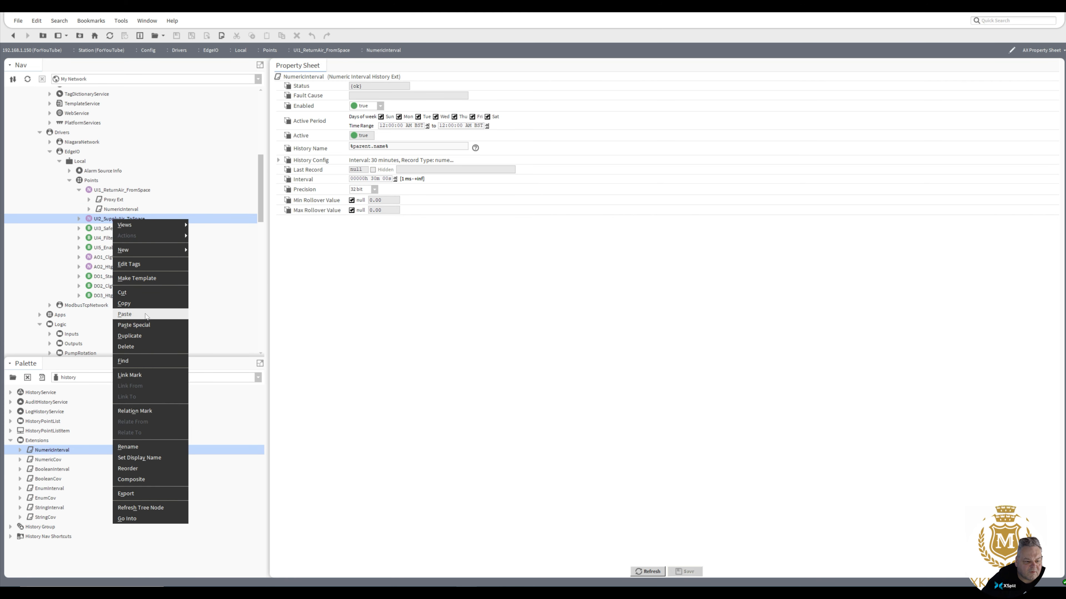
{"action": "left_click", "coordinate": [125, 314]}
{"action": "left_click", "coordinate": [520, 308]}
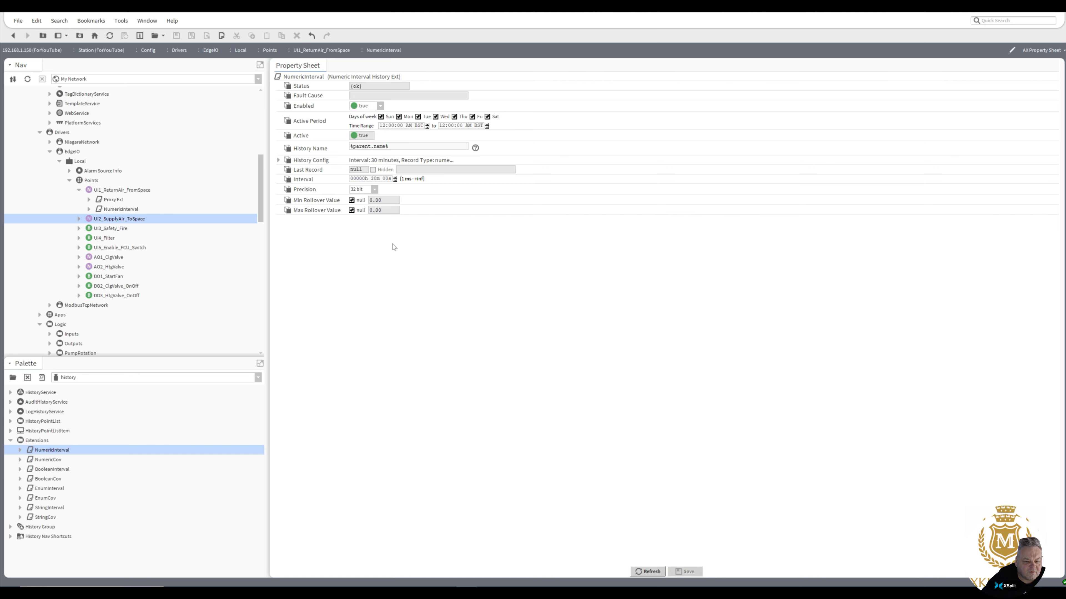
{"action": "double_click", "coordinate": [117, 219]}
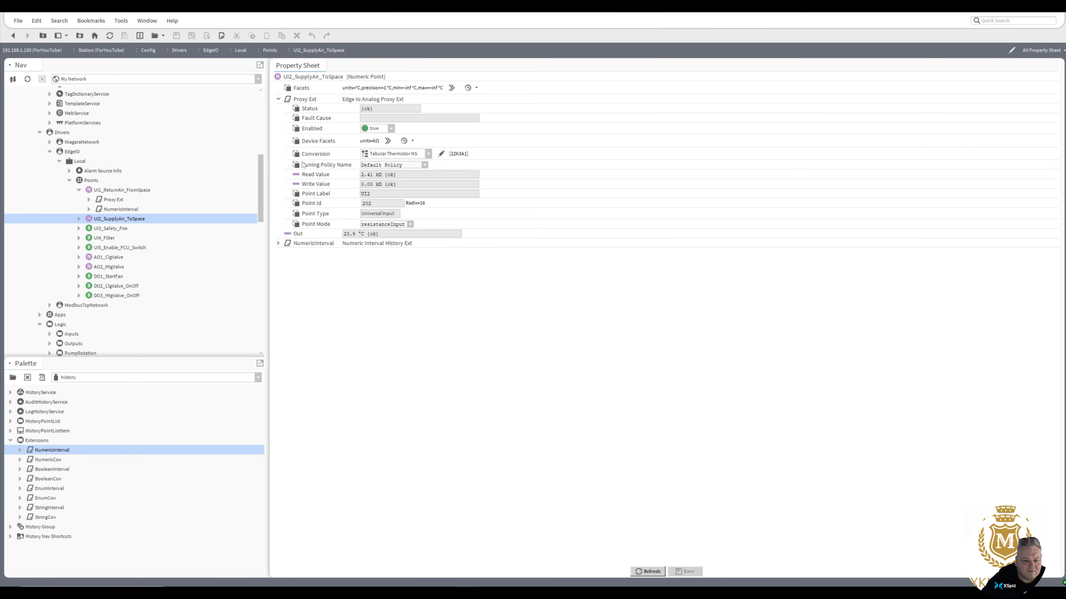
{"action": "left_click", "coordinate": [78, 218]}
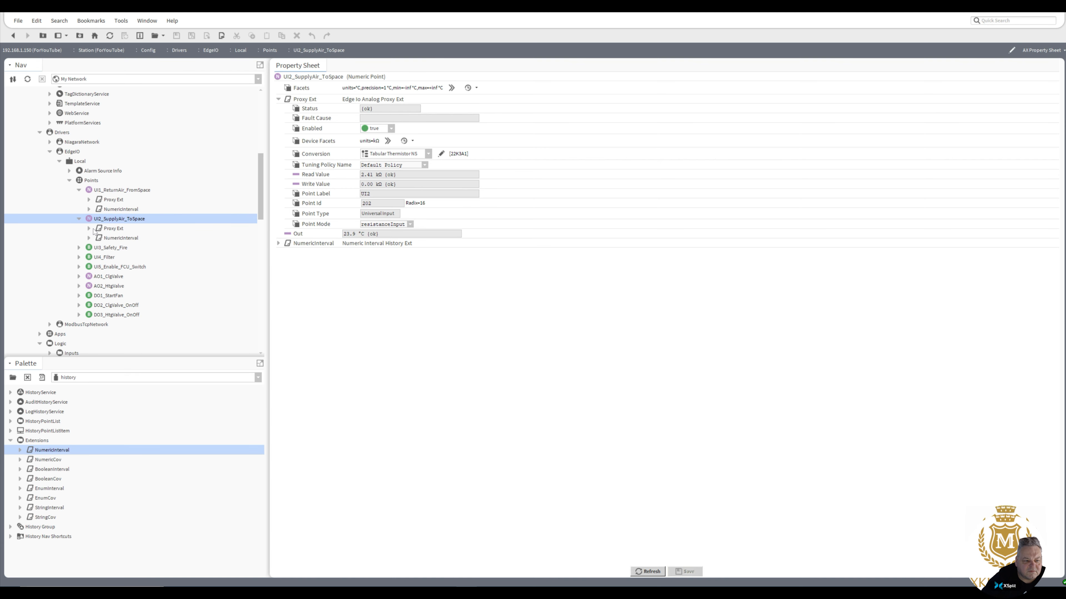